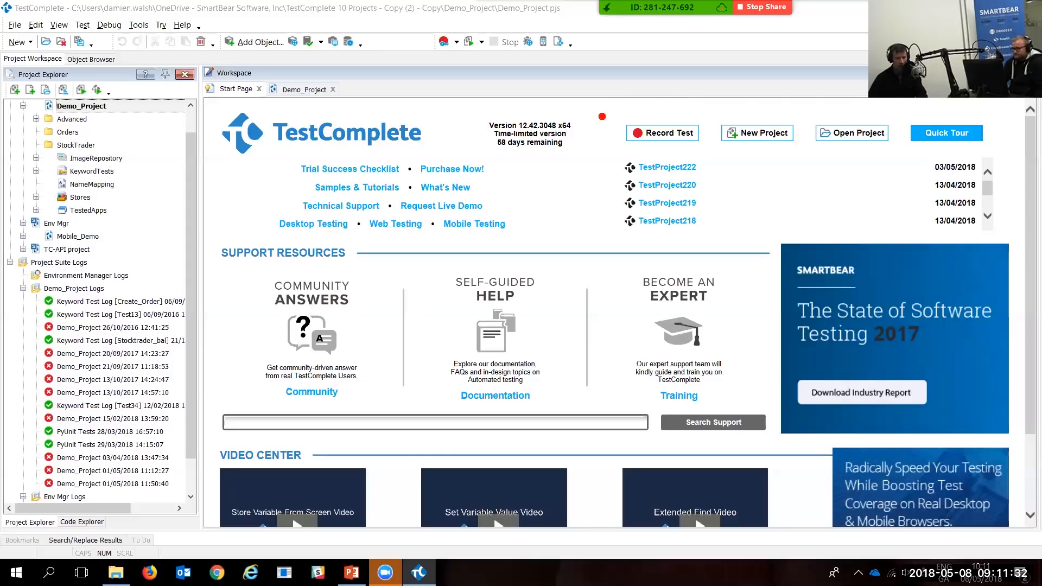
# Step: Annotate the project quick-start actions and the recent projects list, pointing at TestProject222
pyautogui.moveTo(594, 101)
pyautogui.mouseDown()
pyautogui.moveTo(818, 157)
pyautogui.moveTo(1006, 157)
pyautogui.mouseUp()
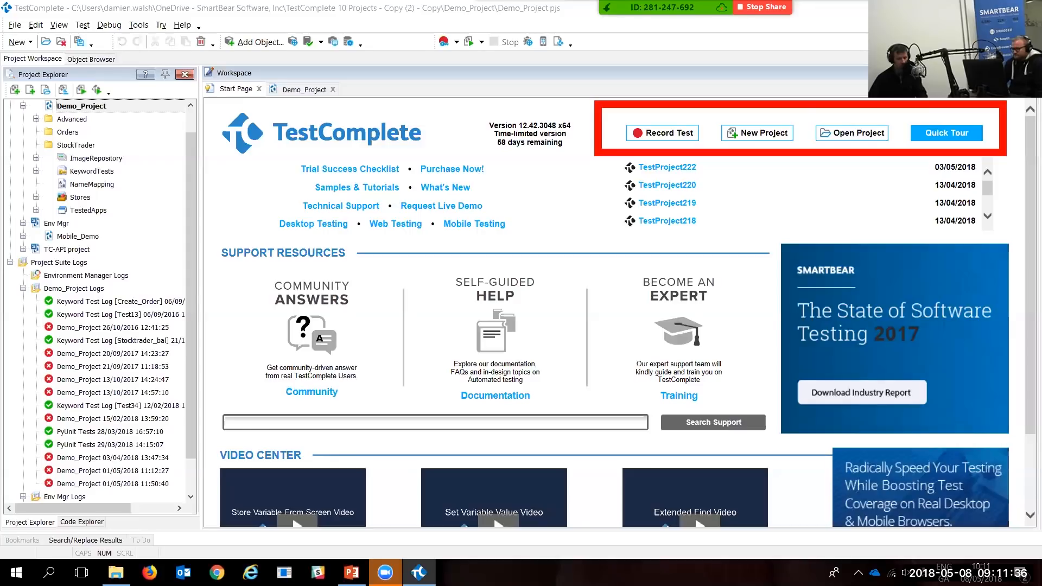
pyautogui.press('e')
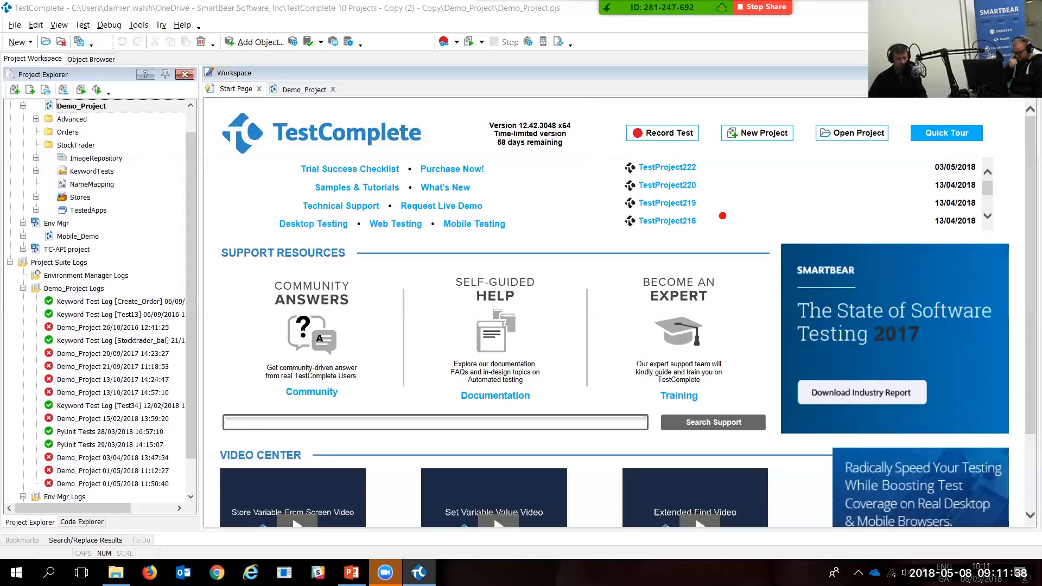
pyautogui.moveTo(593, 151)
pyautogui.mouseDown()
pyautogui.moveTo(614, 191)
pyautogui.moveTo(663, 233)
pyautogui.moveTo(773, 245)
pyautogui.mouseUp()
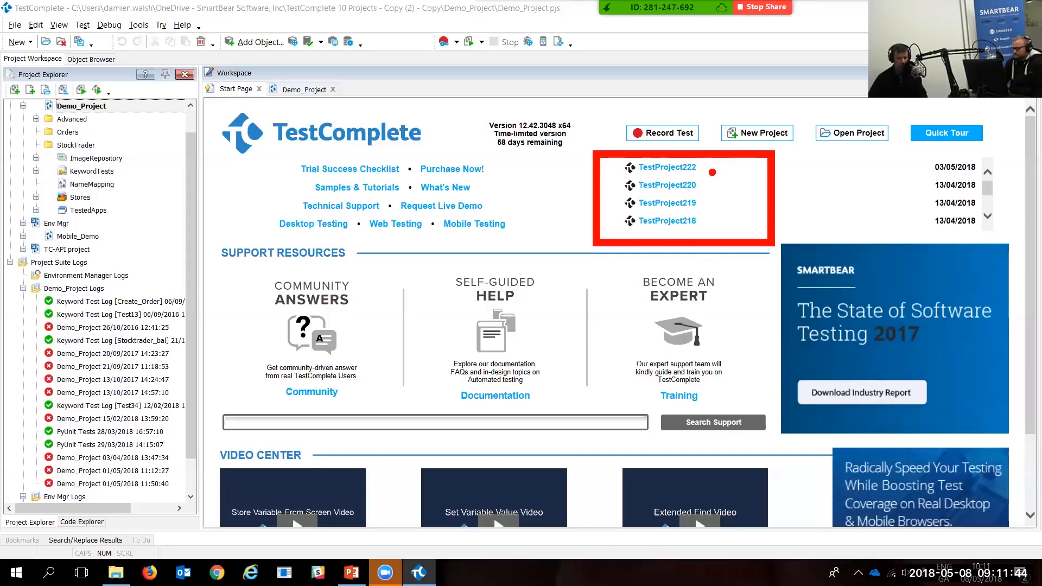
pyautogui.moveTo(712, 172); pyautogui.dragTo(837, 171)
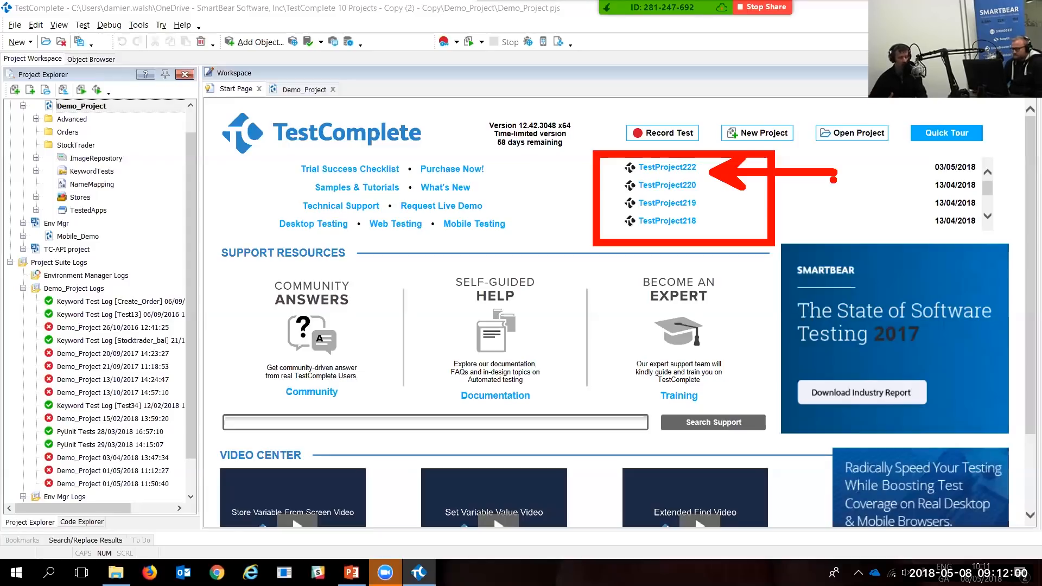
pyautogui.press('e')
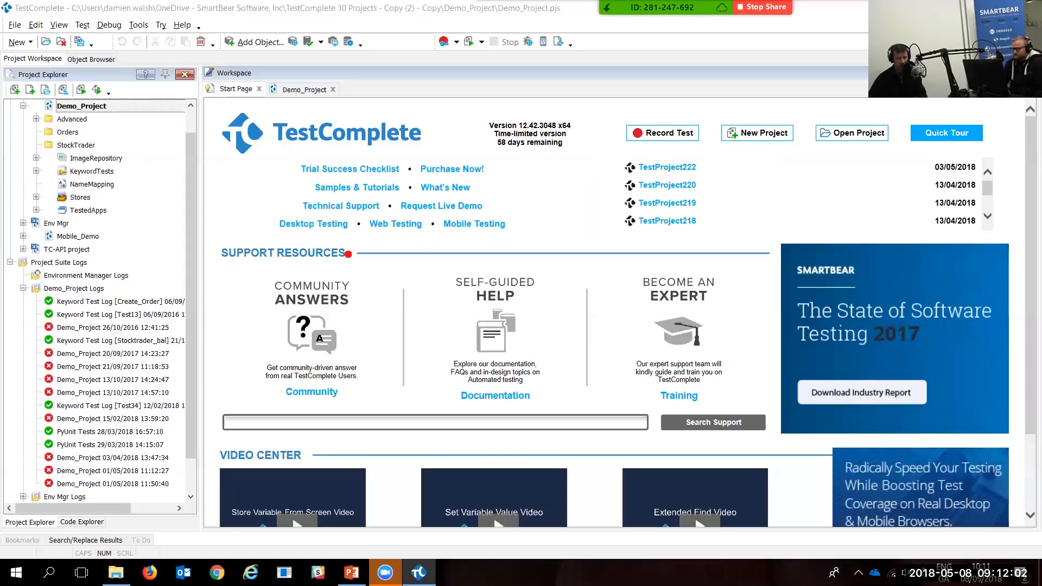
# Step: Highlight the Support Resources and Video Center sections, then bring PowerPoint to the front
pyautogui.moveTo(214, 248)
pyautogui.mouseDown()
pyautogui.moveTo(338, 371)
pyautogui.moveTo(471, 411)
pyautogui.moveTo(776, 416)
pyautogui.mouseUp()
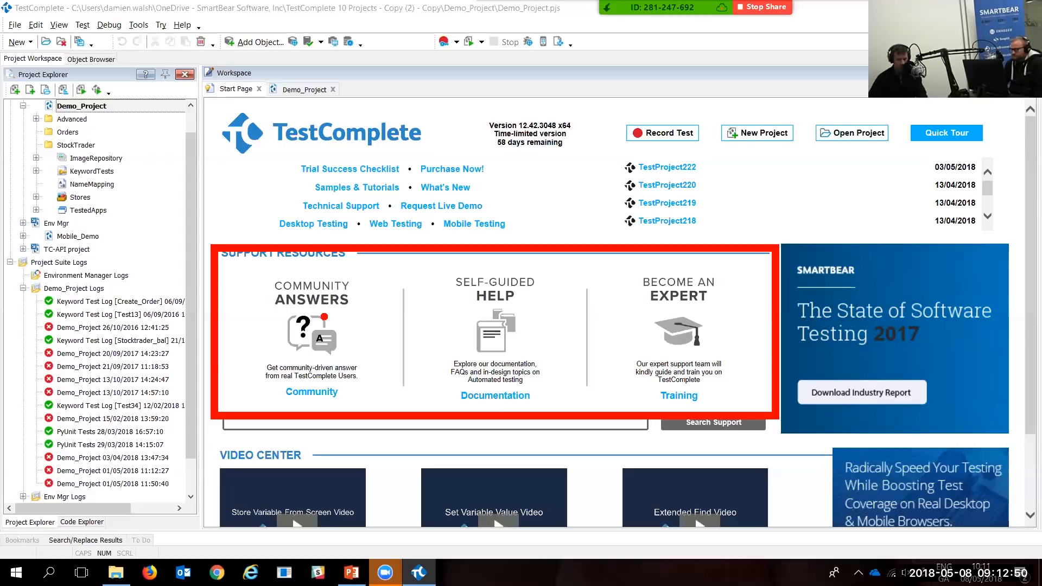
pyautogui.scroll(-2, 744, 326)
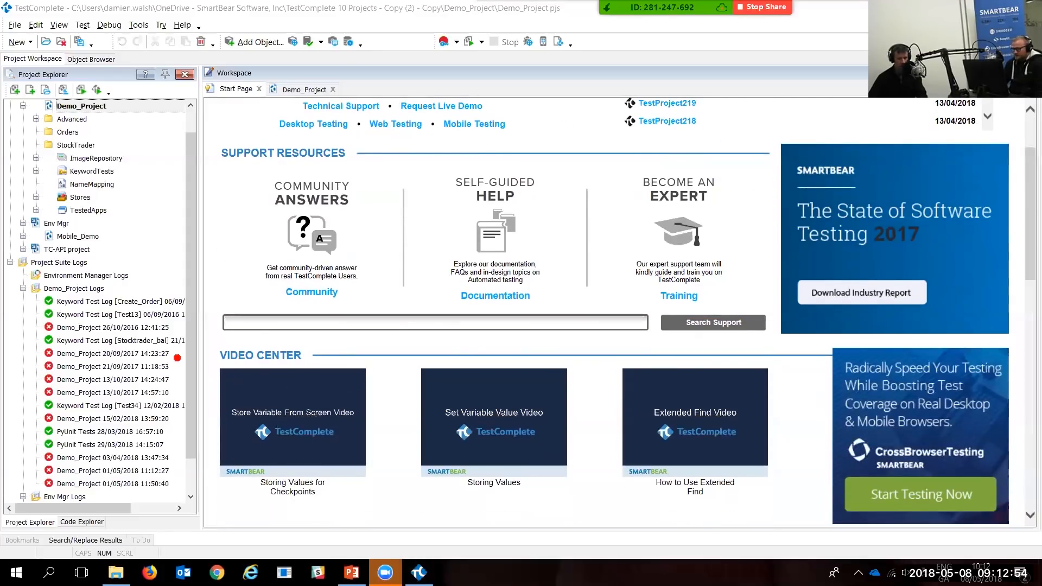
pyautogui.moveTo(206, 332)
pyautogui.mouseDown()
pyautogui.moveTo(332, 489)
pyautogui.moveTo(831, 518)
pyautogui.mouseUp()
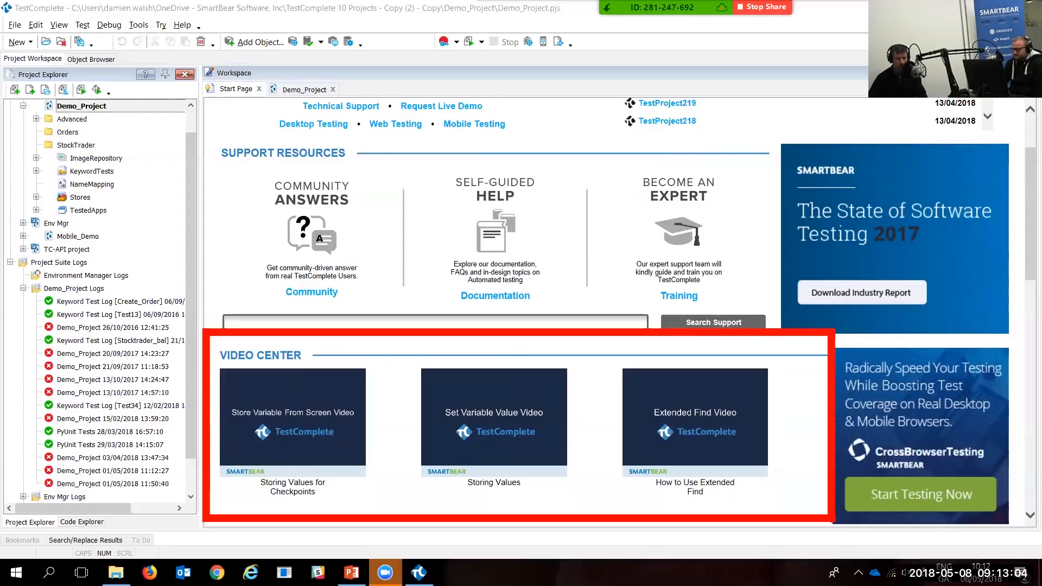
pyautogui.press('Escape')
pyautogui.click(351, 572)
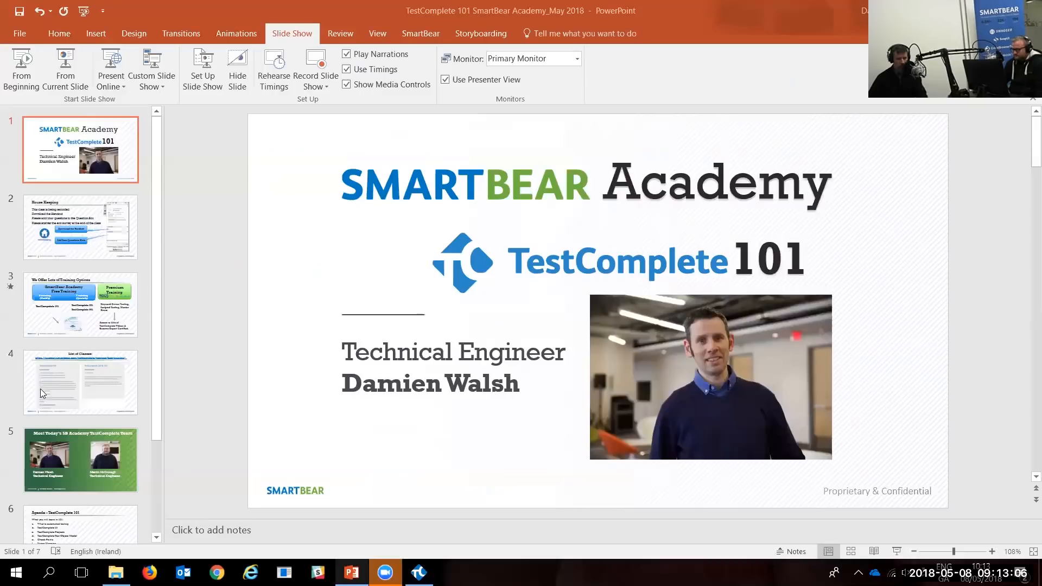
# Step: Display slide 6, the TestComplete 101 agenda, then return to TestComplete
pyautogui.scroll(-1, 60, 451)
pyautogui.click(85, 471)
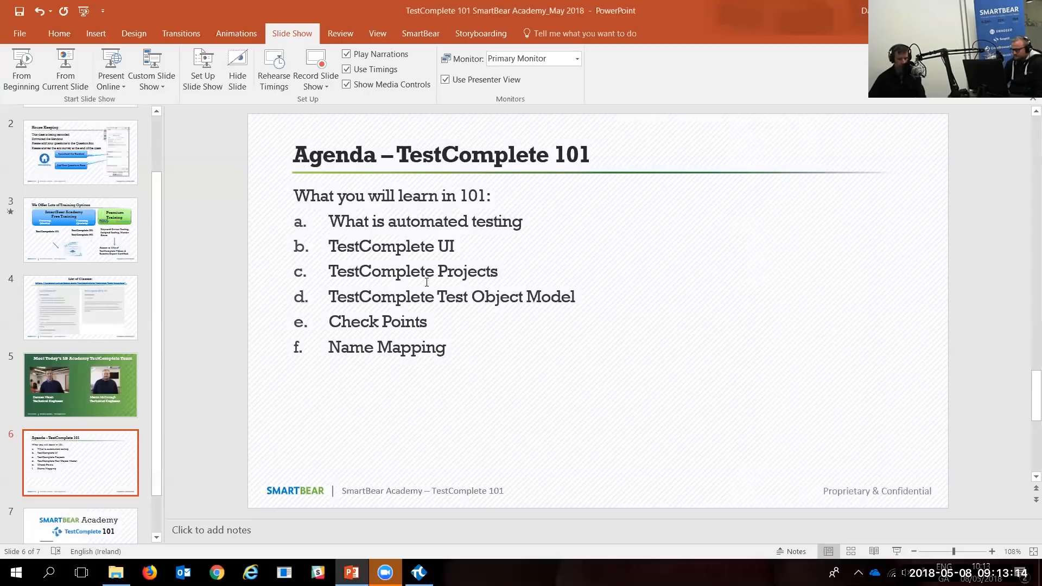
pyautogui.hotkey('alt', 'Tab')
pyautogui.hotkey('alt', 'Tab')
pyautogui.hotkey('alt', 'Tab')
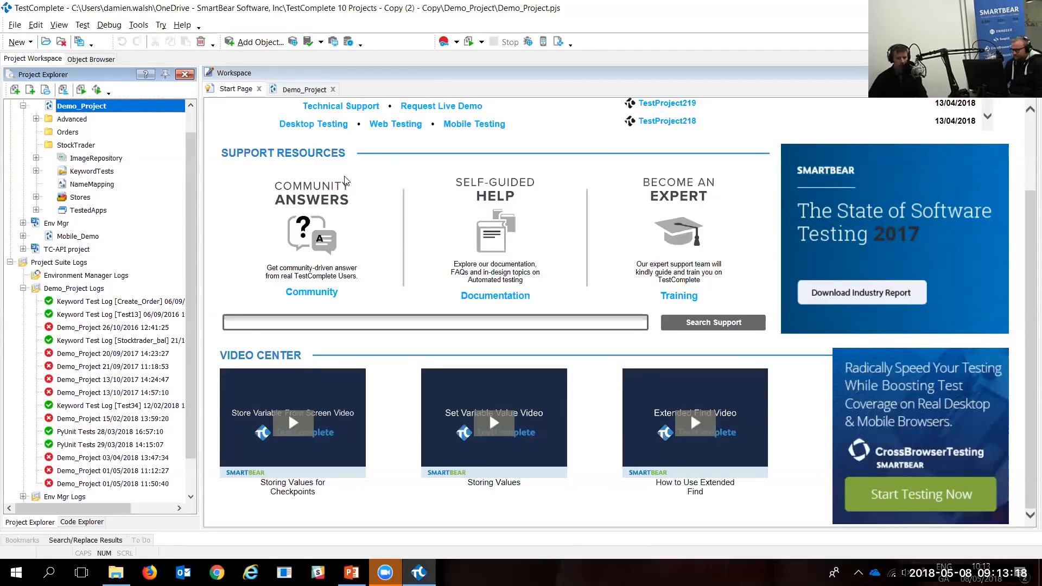
pyautogui.click(302, 93)
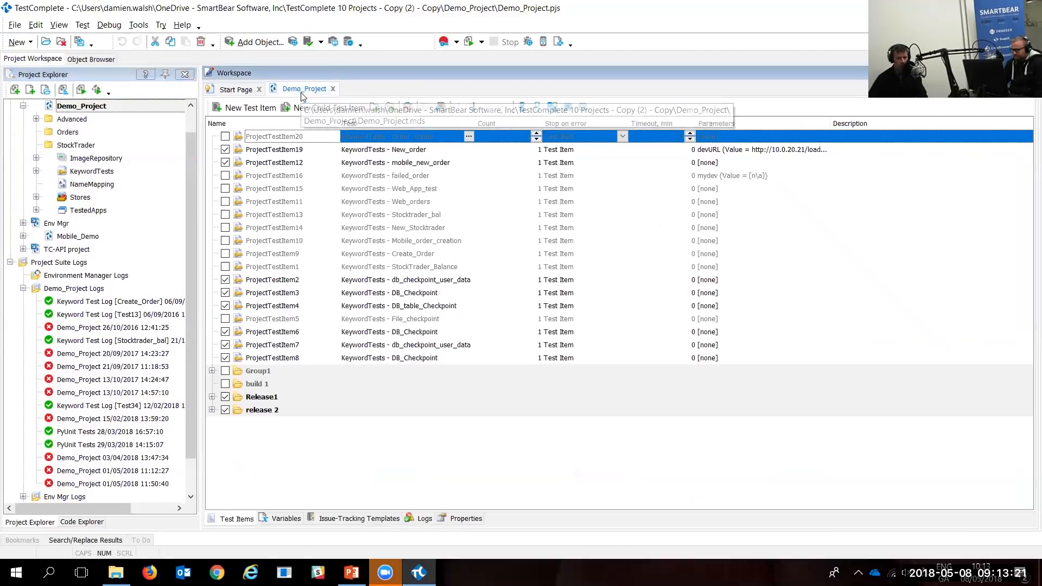
pyautogui.click(235, 93)
pyautogui.scroll(1, 180, 240)
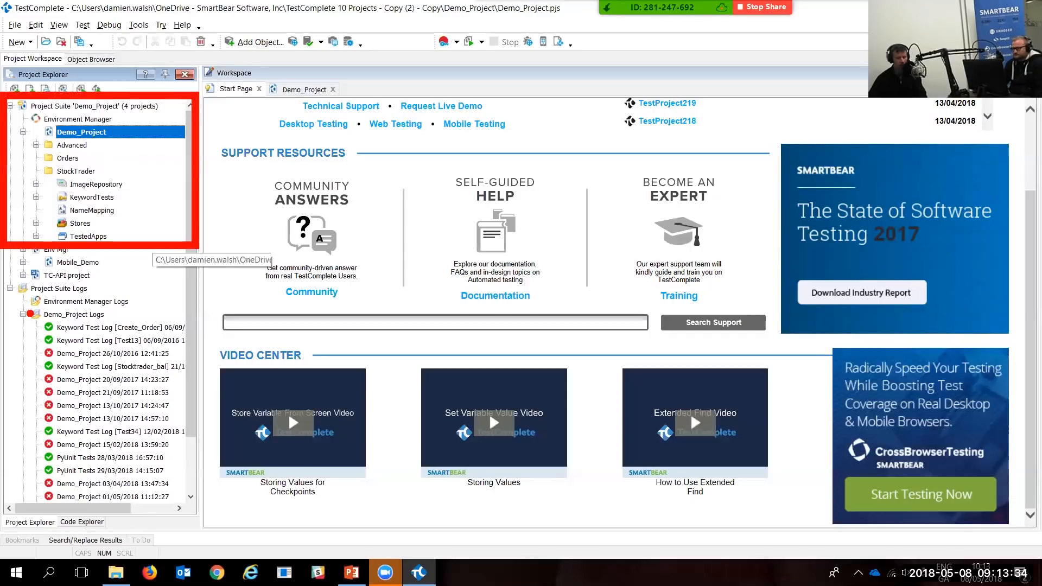
pyautogui.moveTo(3, 286)
pyautogui.mouseDown()
pyautogui.moveTo(27, 350)
pyautogui.moveTo(132, 464)
pyautogui.moveTo(196, 508)
pyautogui.mouseUp()
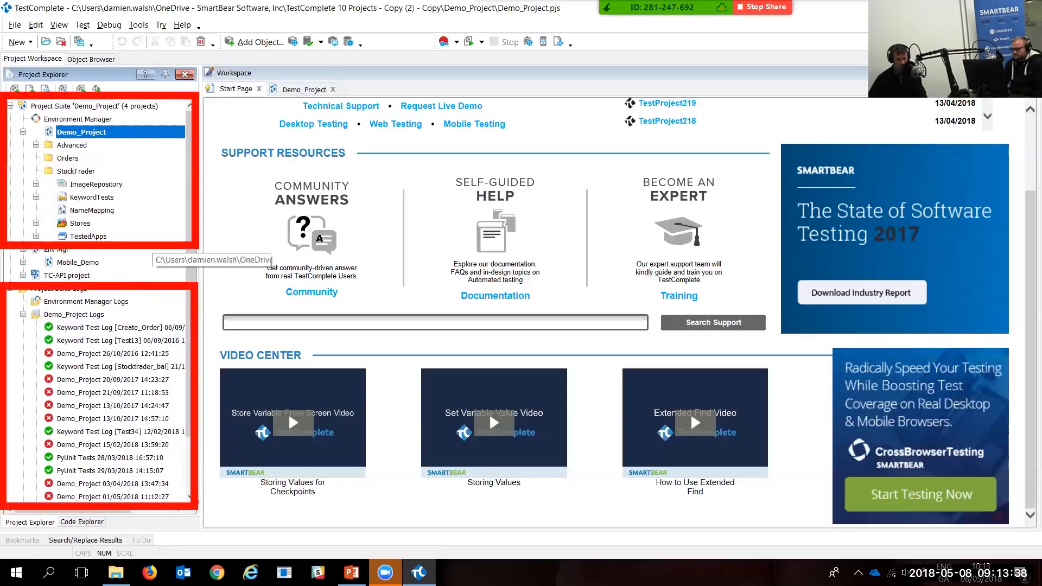
pyautogui.press('Escape')
pyautogui.moveTo(187, 218); pyautogui.dragTo(196, 258)
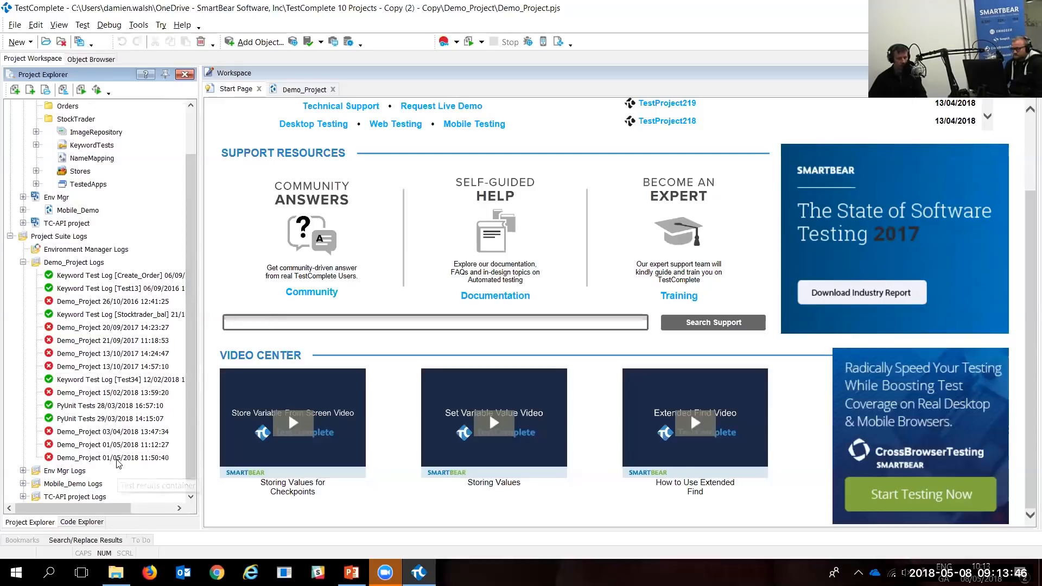
pyautogui.click(309, 92)
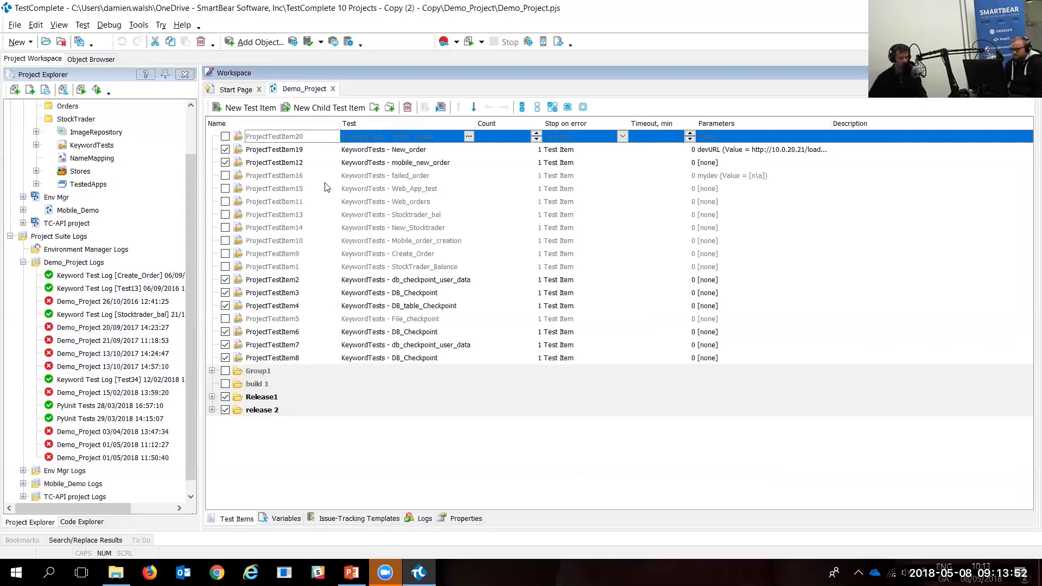
pyautogui.click(241, 89)
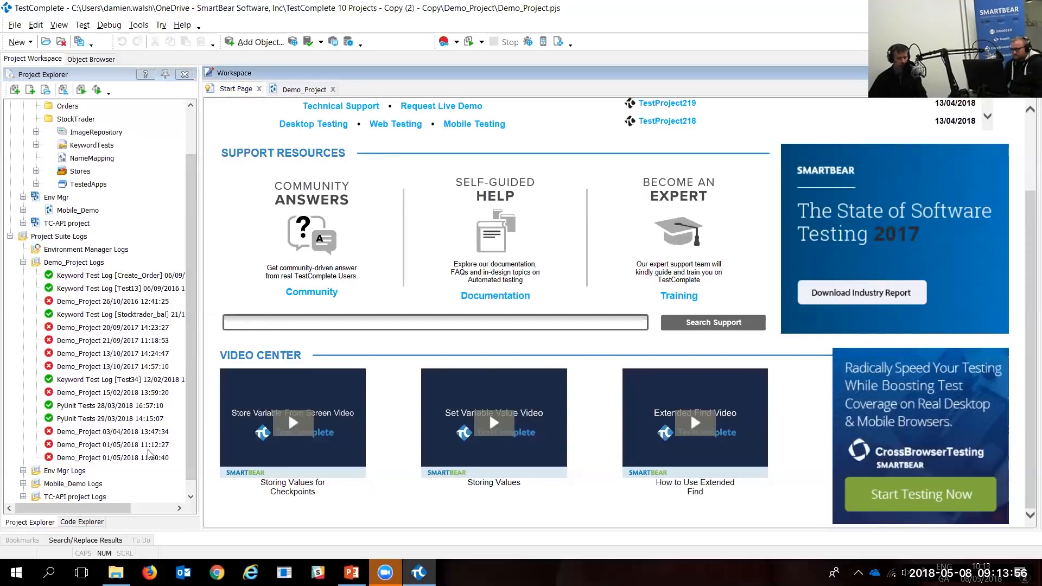
pyautogui.click(123, 460)
# Step: Open the 03/04/2018 13:47:34 Demo_Project run log and display its Summary
pyautogui.doubleClick(123, 460)
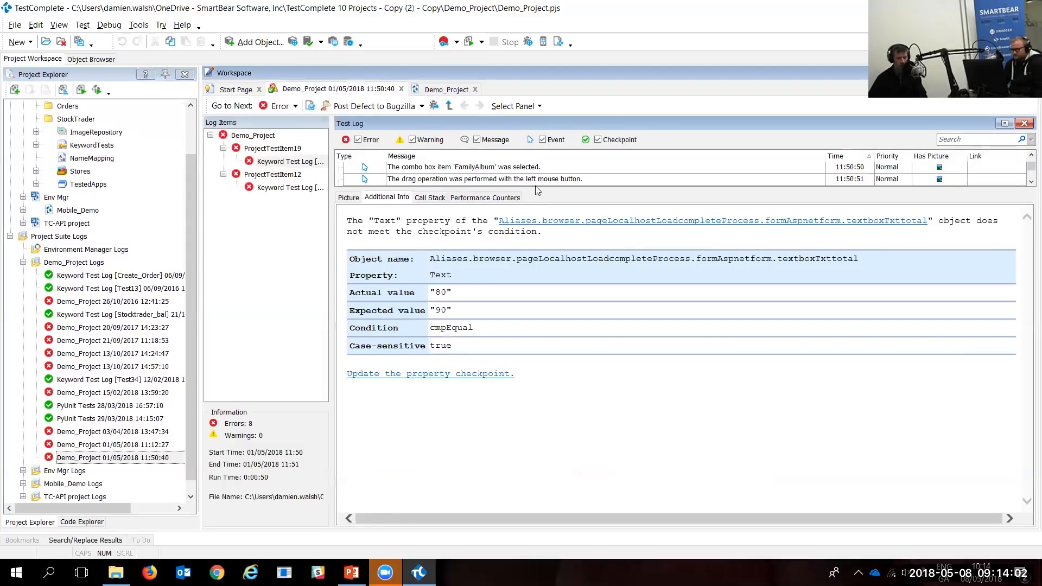
pyautogui.moveTo(535, 187); pyautogui.dragTo(537, 313)
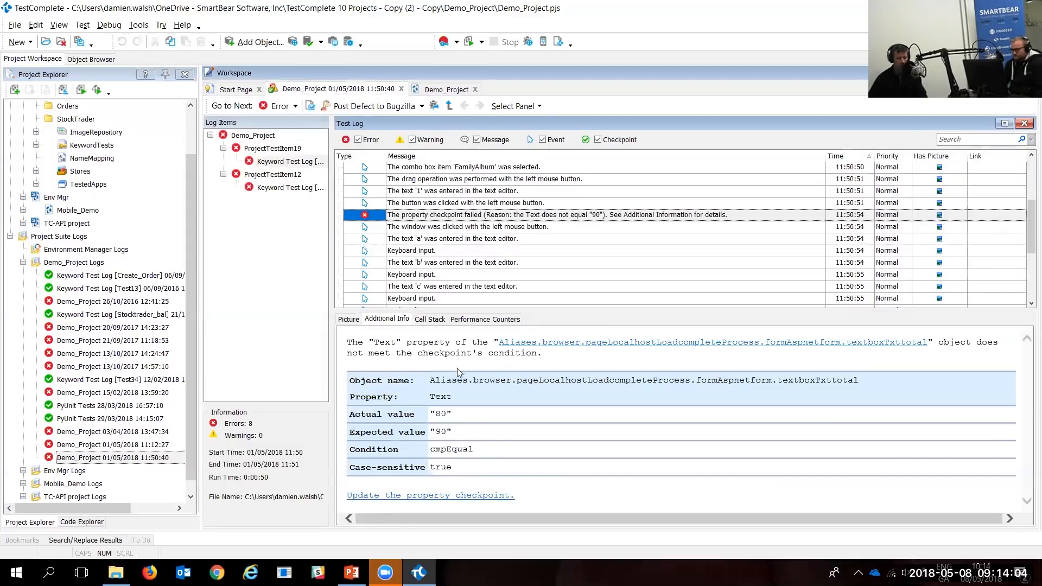
pyautogui.doubleClick(96, 434)
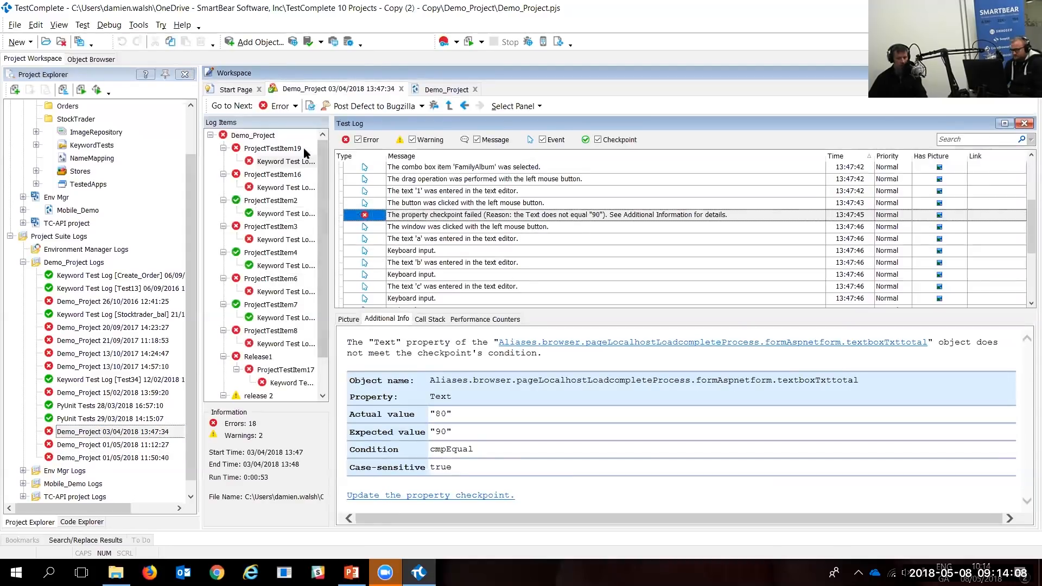
pyautogui.click(252, 135)
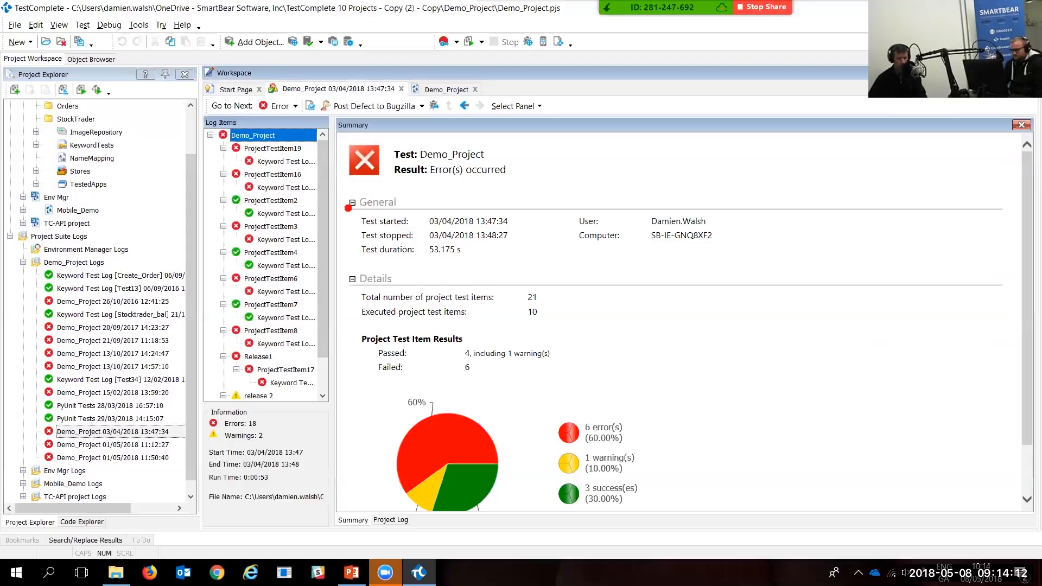
# Step: Highlight the run times, user and computer details, and results pie chart, then open the New_order step log
pyautogui.moveTo(348, 208)
pyautogui.mouseDown()
pyautogui.moveTo(365, 234)
pyautogui.moveTo(526, 268)
pyautogui.mouseUp()
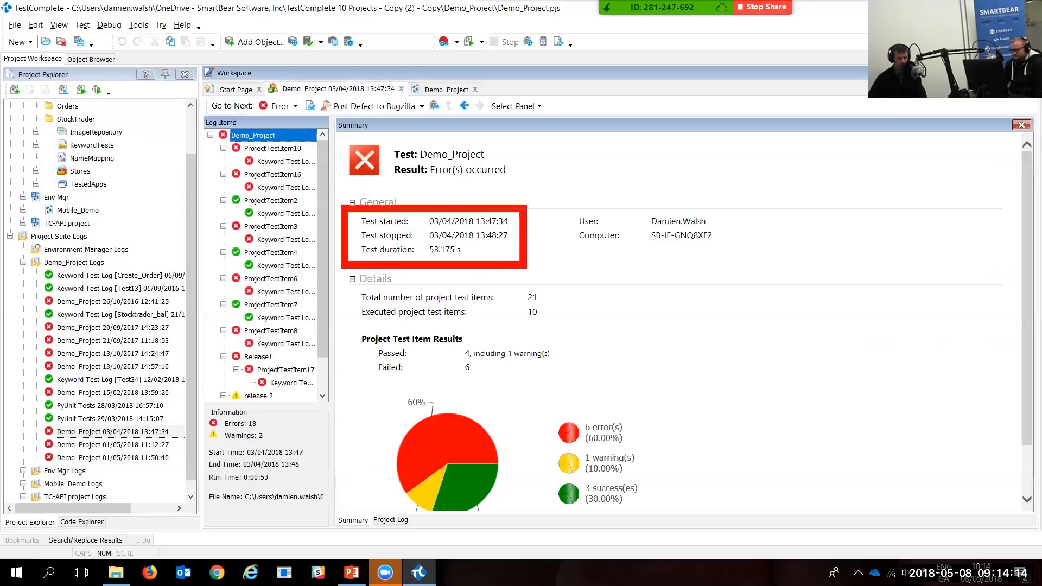
pyautogui.press('e')
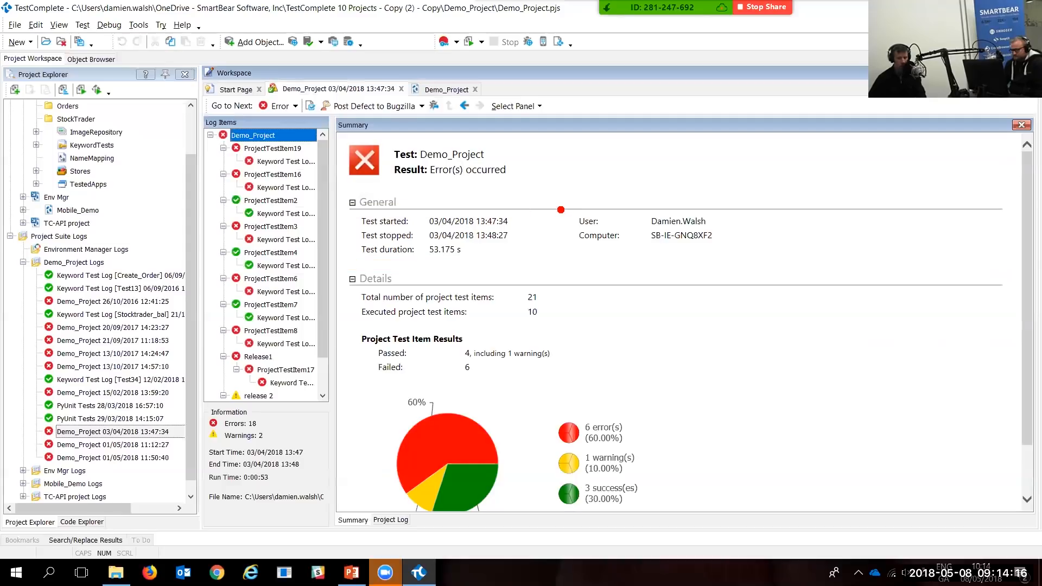
pyautogui.moveTo(559, 203)
pyautogui.mouseDown()
pyautogui.moveTo(597, 246)
pyautogui.moveTo(733, 256)
pyautogui.mouseUp()
pyautogui.moveTo(364, 382)
pyautogui.mouseDown()
pyautogui.moveTo(389, 447)
pyautogui.moveTo(575, 520)
pyautogui.moveTo(671, 505)
pyautogui.mouseUp()
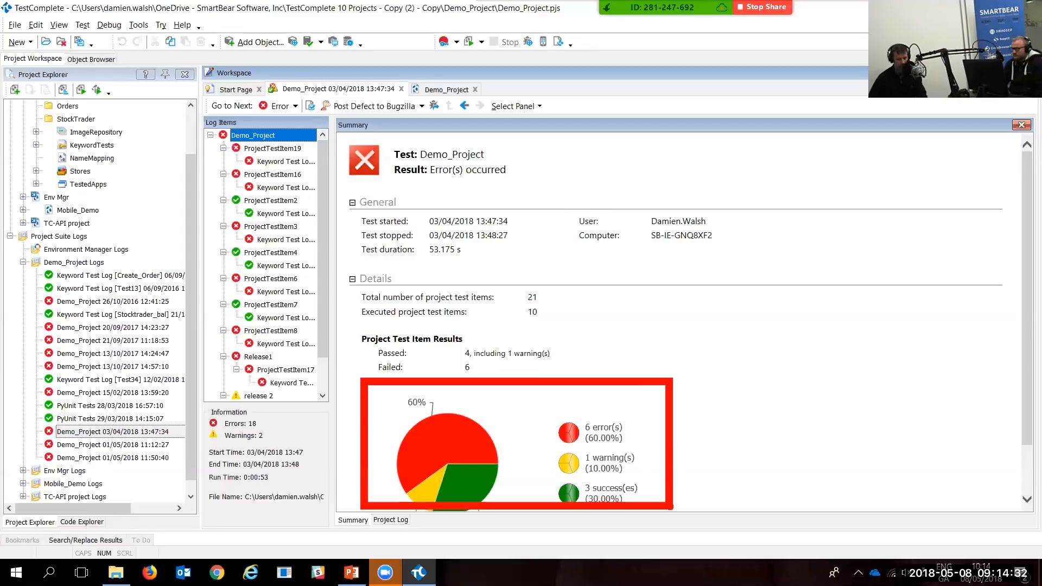
pyautogui.press('Escape')
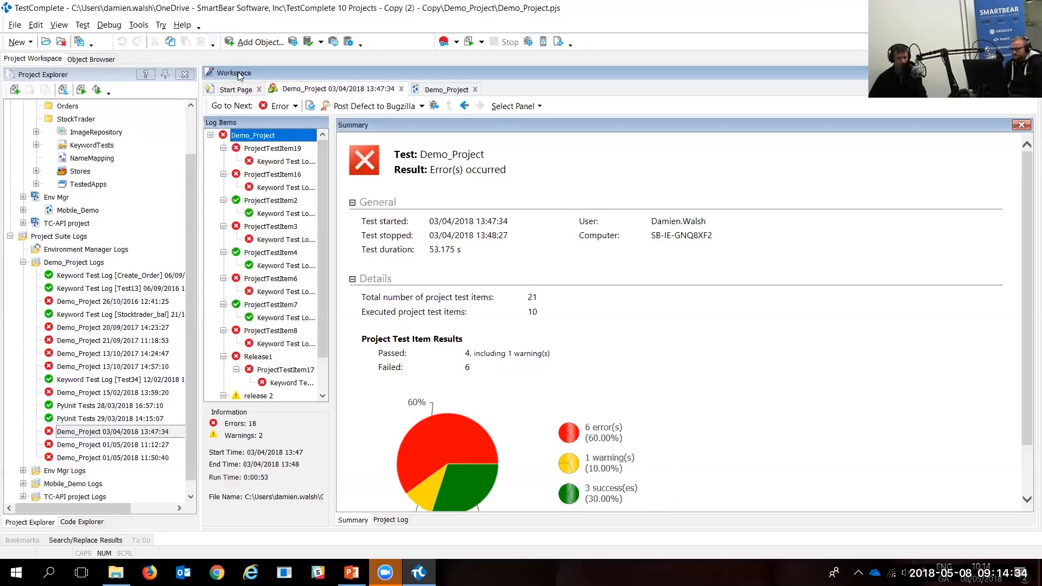
pyautogui.click(294, 163)
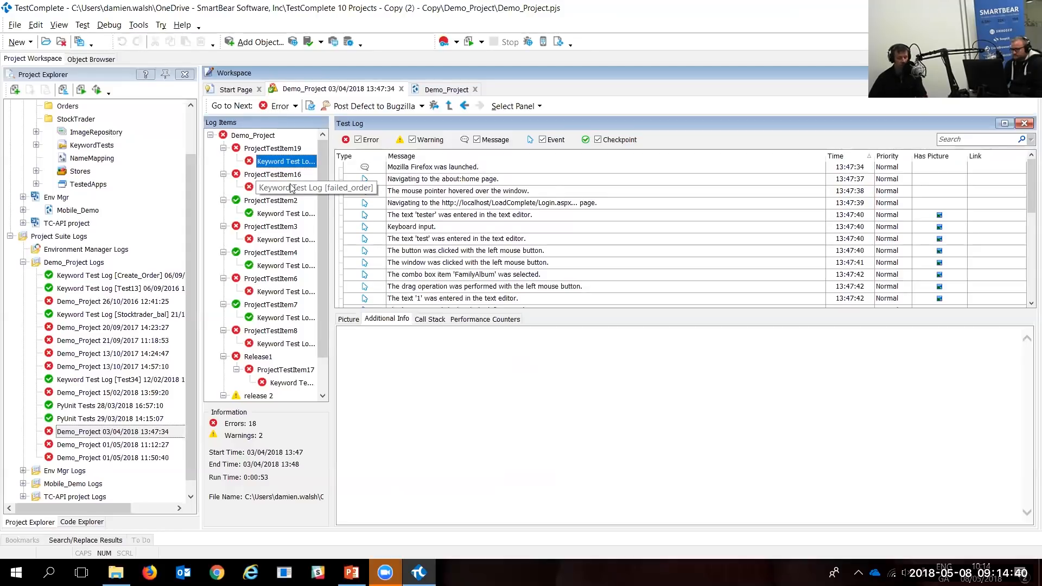
# Step: Compare the Username field in the expected and actual screenshots for the step that entered tester
pyautogui.click(451, 169)
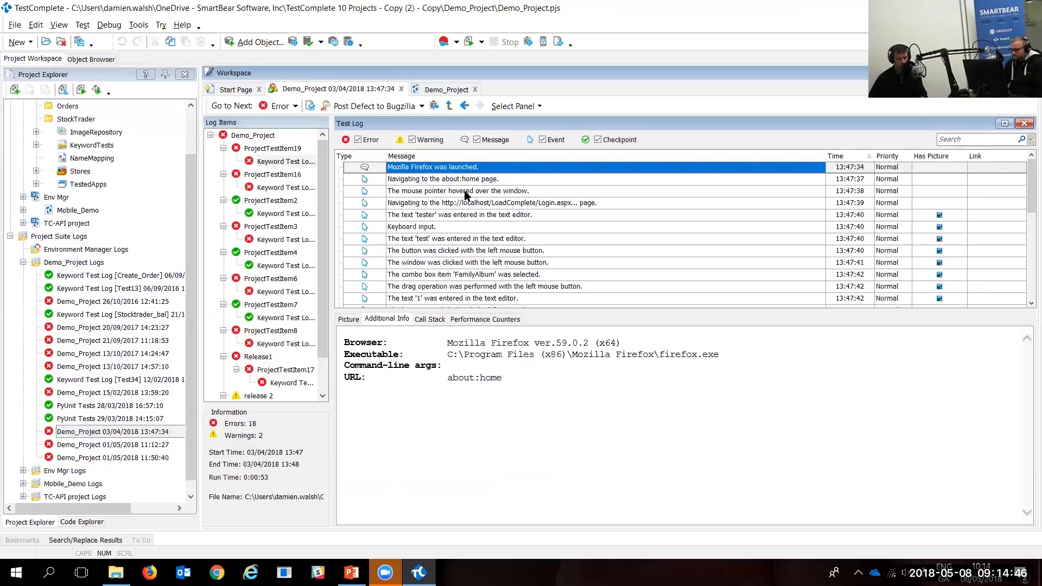
pyautogui.click(470, 215)
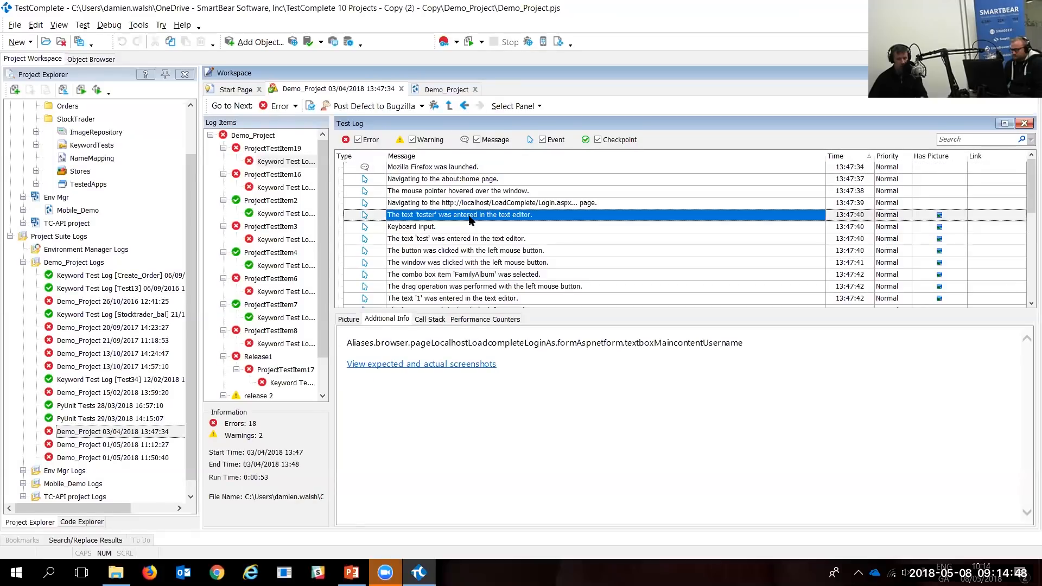
pyautogui.click(346, 319)
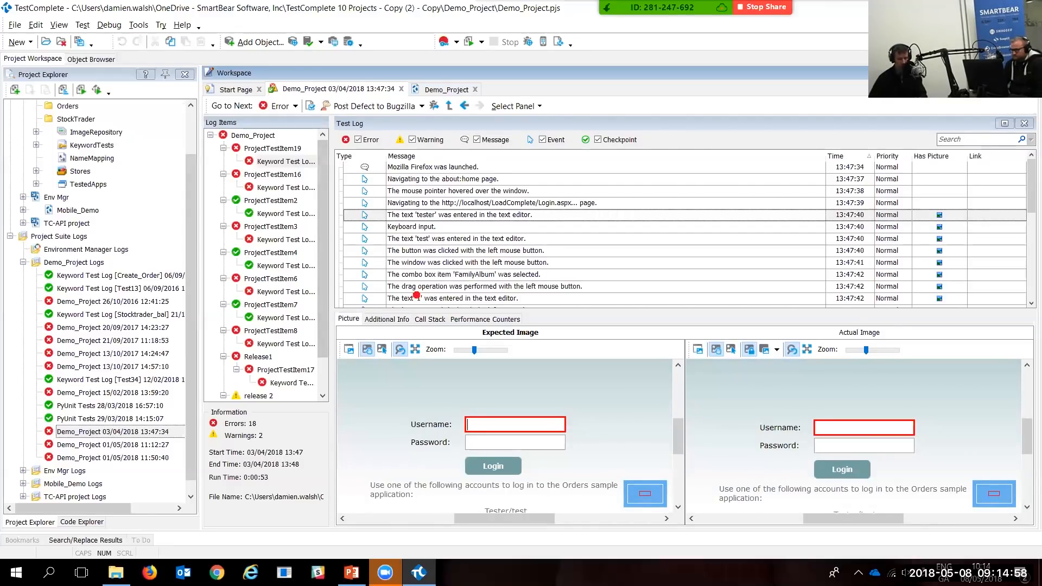
pyautogui.click(577, 423)
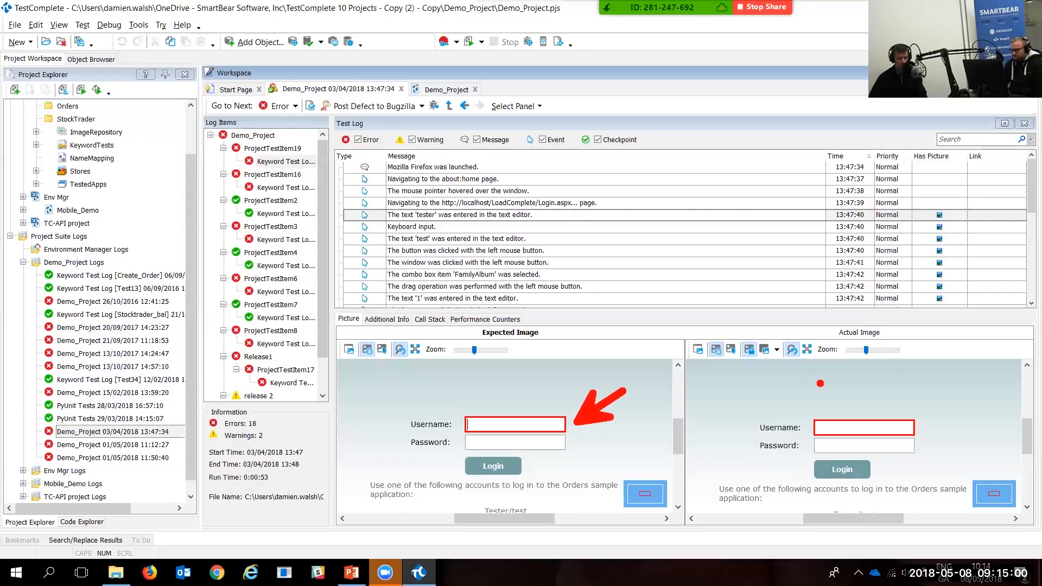
pyautogui.click(925, 419)
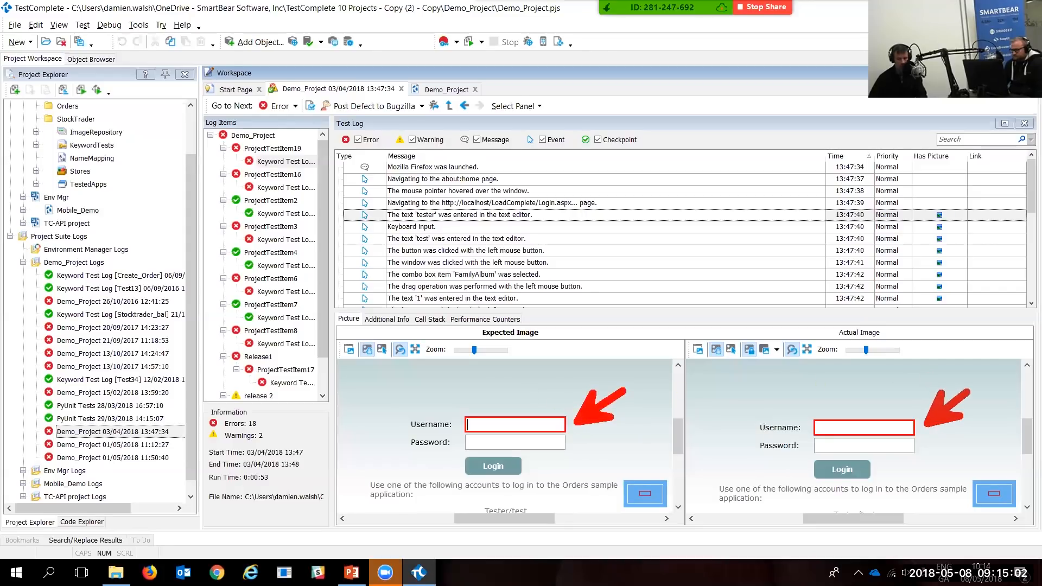
# Step: Select the step that entered 'test' in the text editor to view its screenshots
pyautogui.click(290, 213)
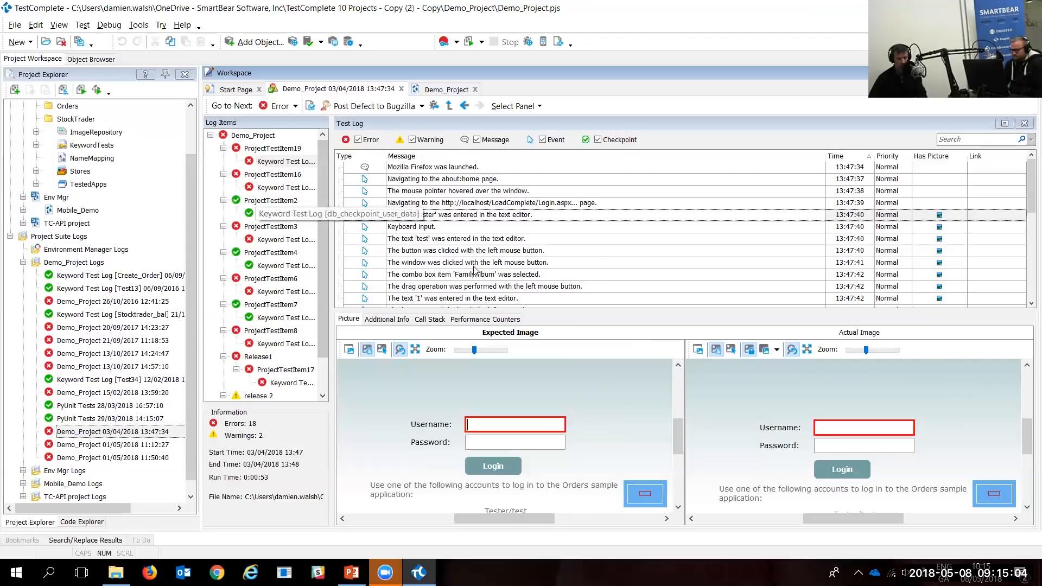
pyautogui.click(493, 243)
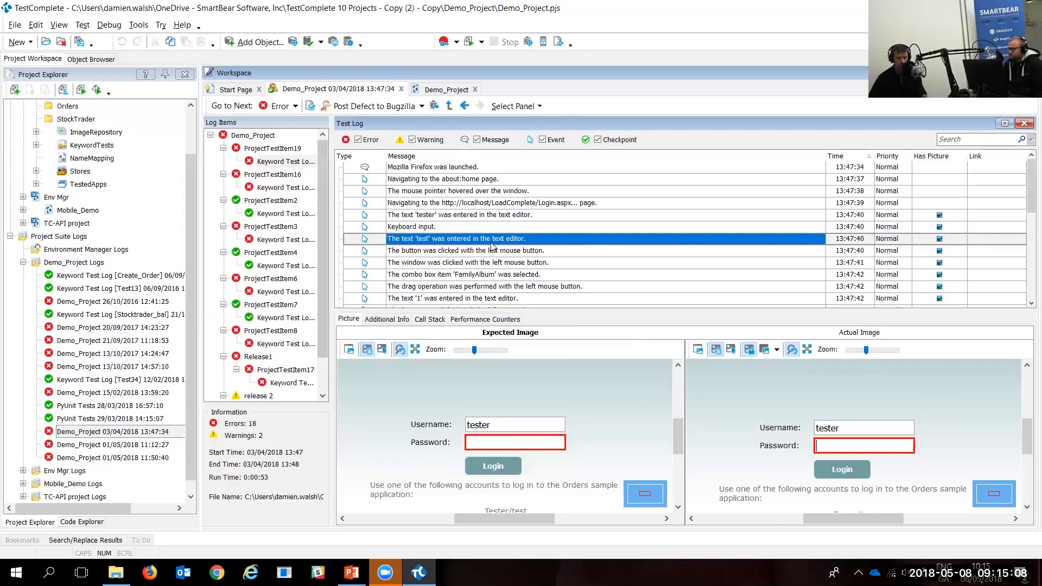
pyautogui.scroll(-1, 493, 246)
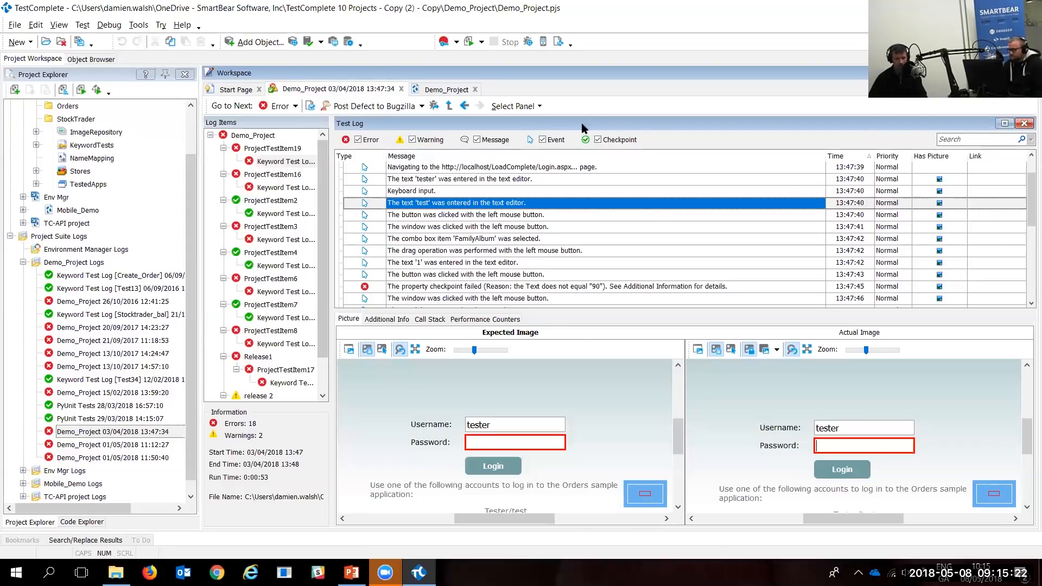
# Step: Show the failed checkpoint's Additional Info, highlighting textboxTxttotal's actual 80 versus expected 90
pyautogui.click(526, 287)
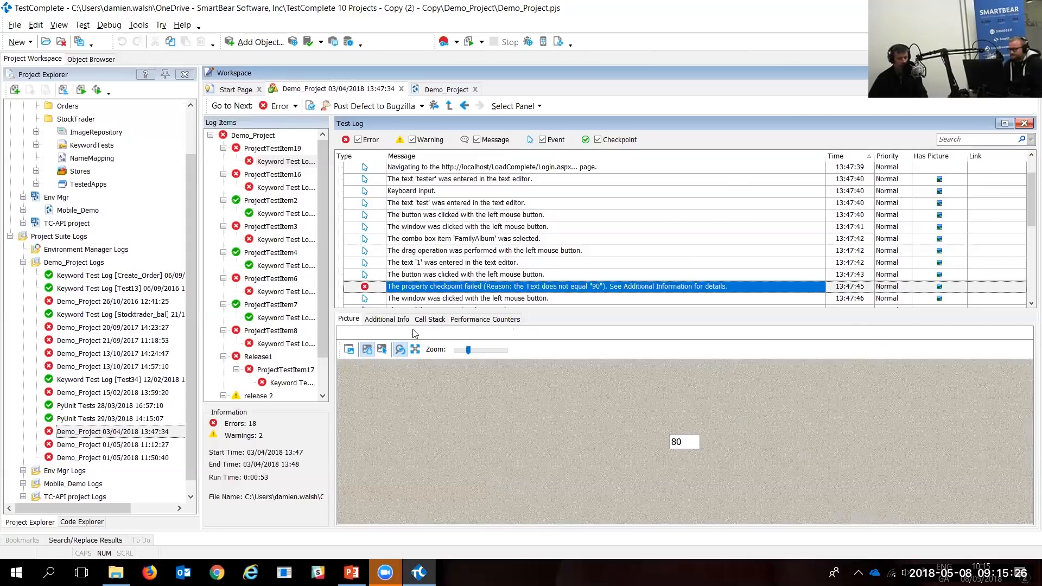
pyautogui.click(387, 320)
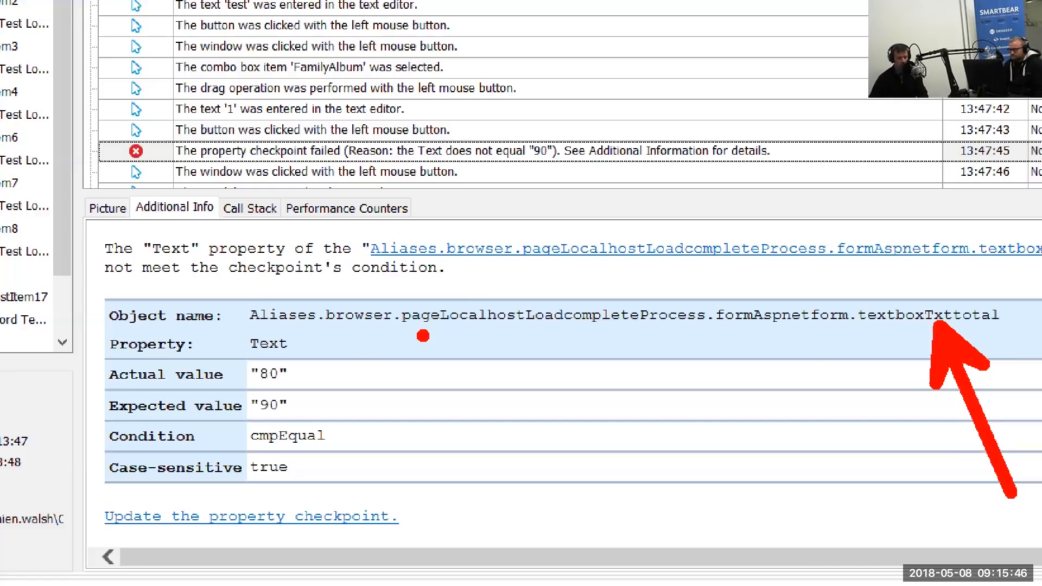
pyautogui.moveTo(242, 352)
pyautogui.mouseDown()
pyautogui.moveTo(256, 409)
pyautogui.moveTo(340, 431)
pyautogui.mouseUp()
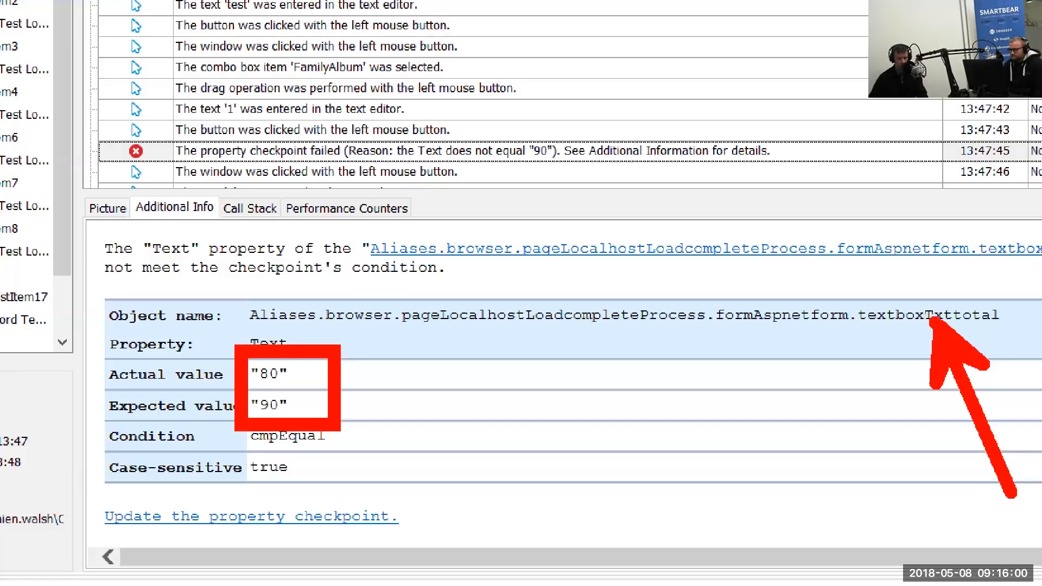
pyautogui.moveTo(870, 326); pyautogui.dragTo(1011, 326)
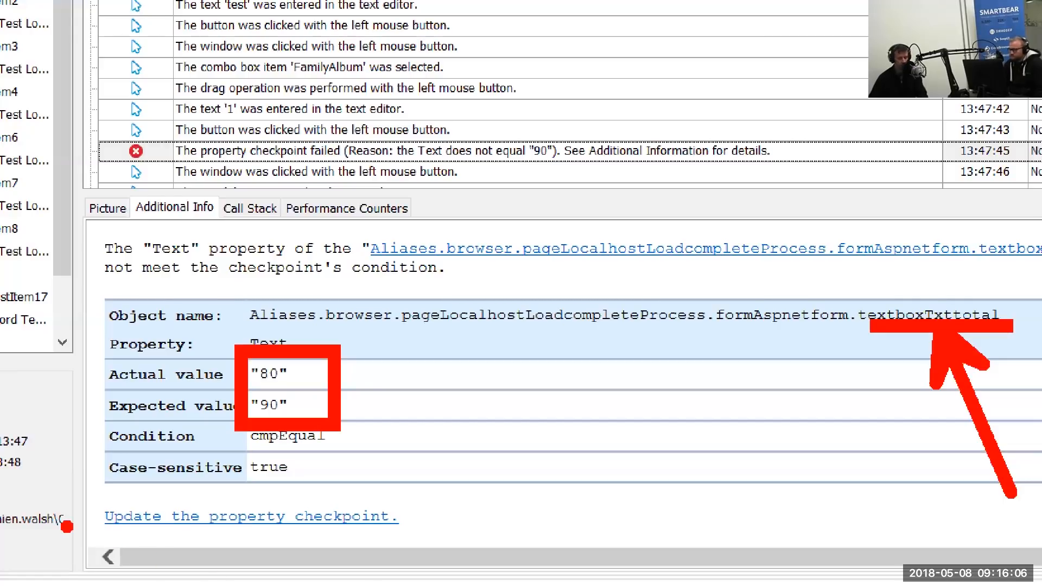
pyautogui.press('e')
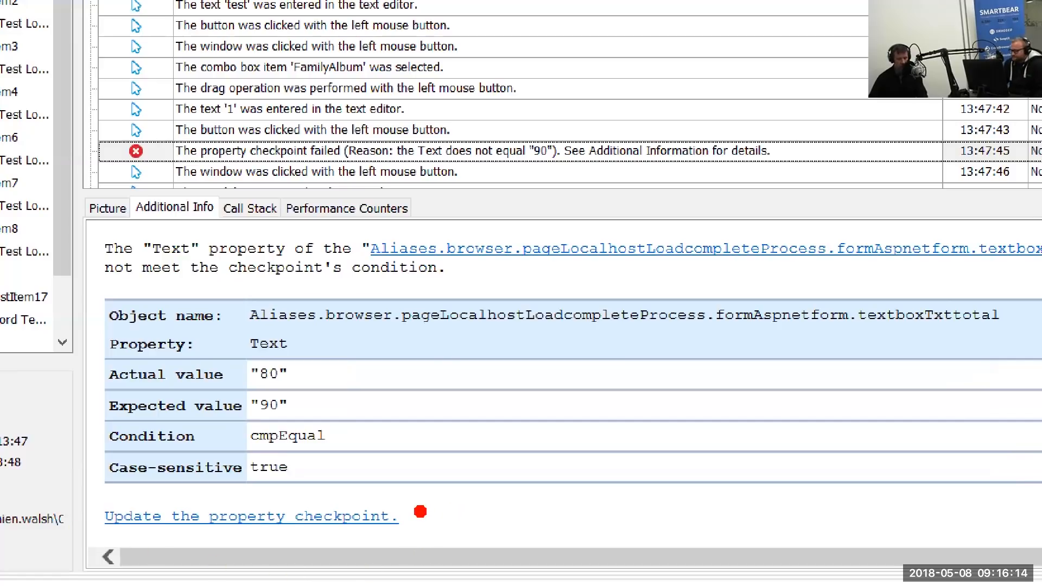
pyautogui.moveTo(419, 512)
pyautogui.mouseDown()
pyautogui.moveTo(543, 404)
pyautogui.moveTo(574, 392)
pyautogui.mouseUp()
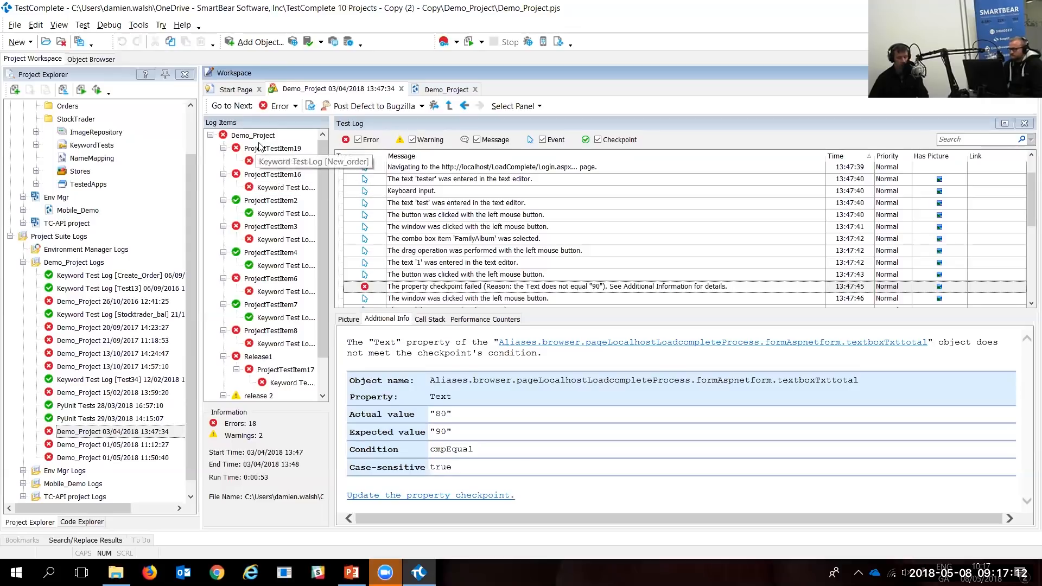
# Step: Review the Keyword Test Log's Post Defect options, then select the submitbuttonLogin click step
pyautogui.rightClick(283, 162)
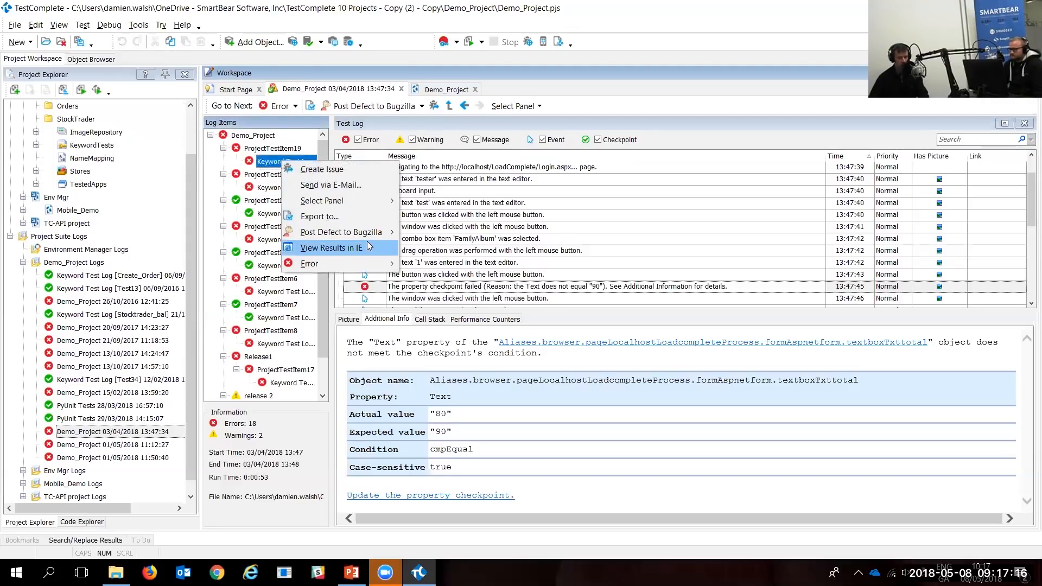
pyautogui.moveTo(386, 235)
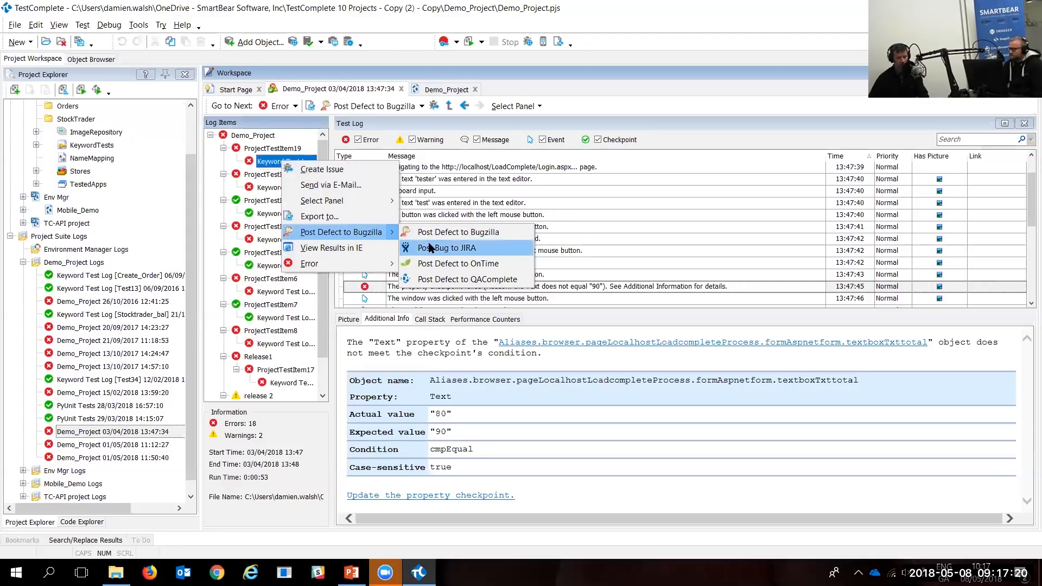
pyautogui.click(715, 189)
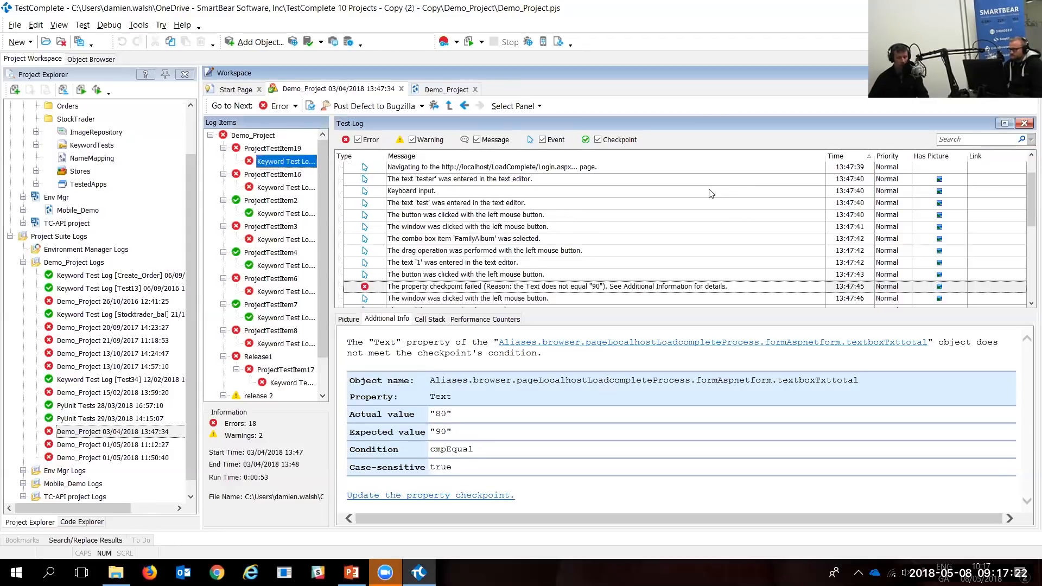
pyautogui.click(526, 191)
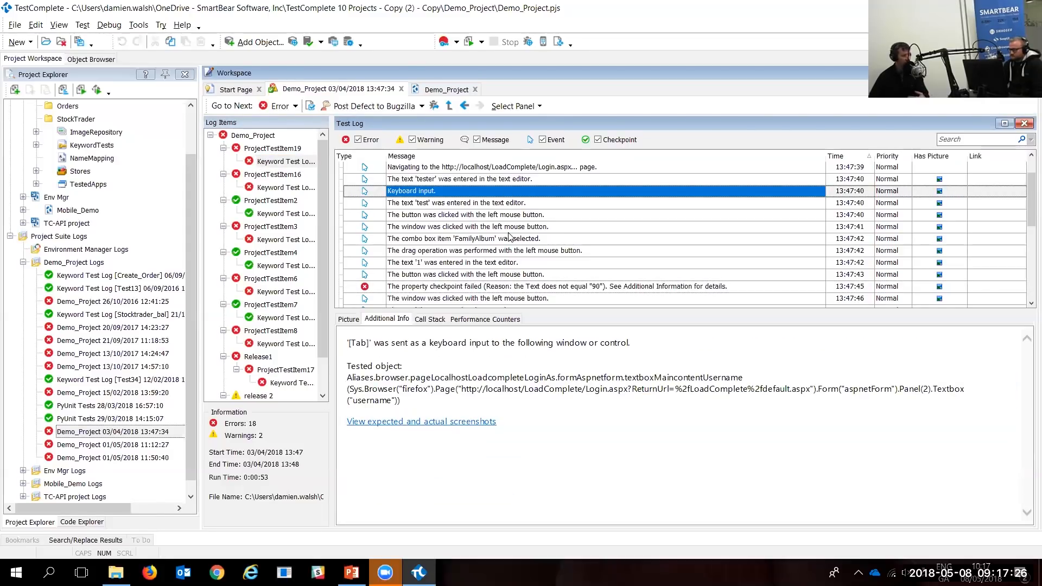
pyautogui.click(285, 161)
pyautogui.rightClick(285, 161)
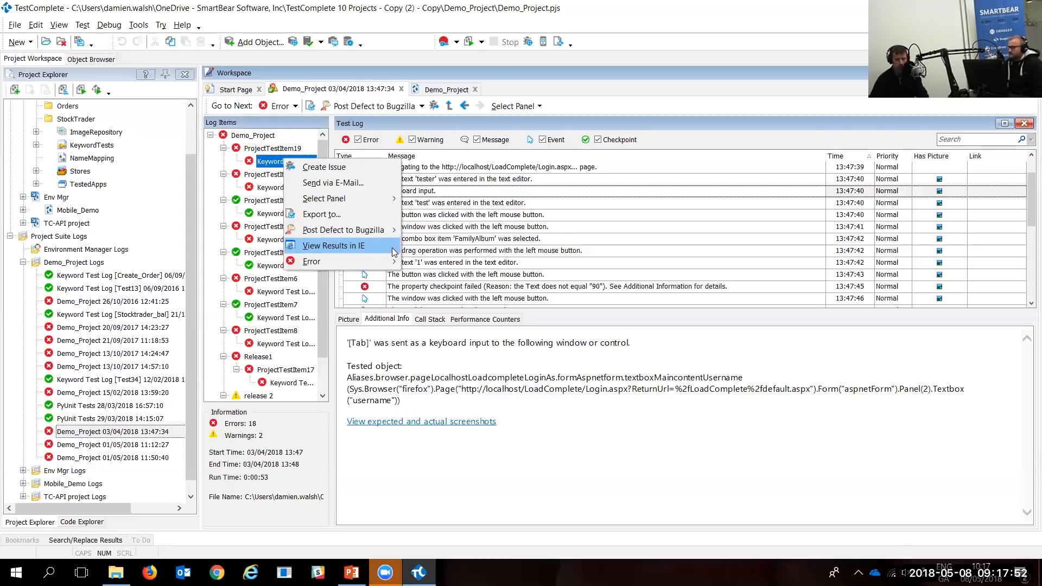
pyautogui.click(503, 220)
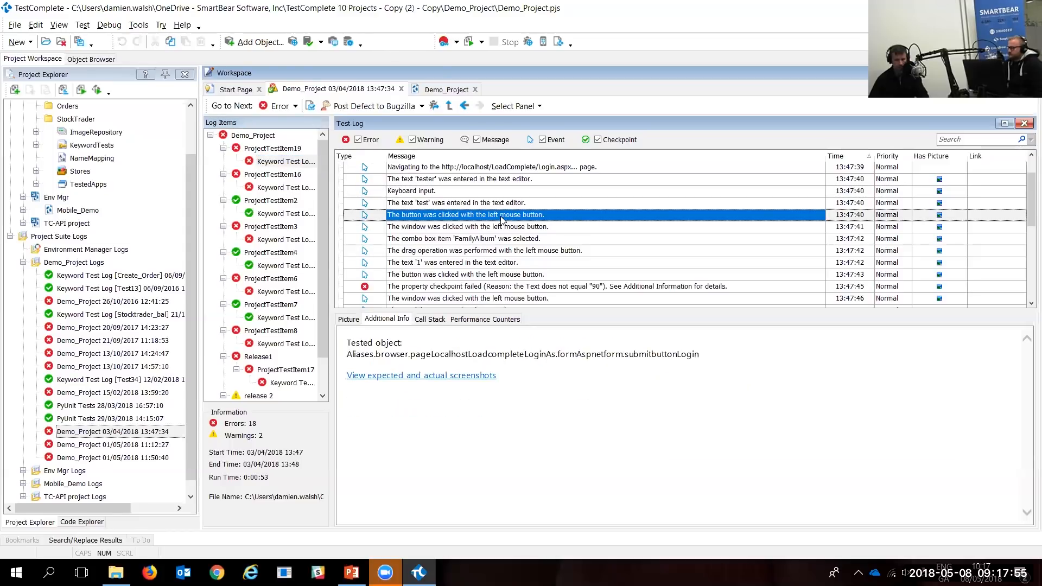
# Step: Show the Picture tab and box the Login button in both expected and actual images
pyautogui.click(349, 319)
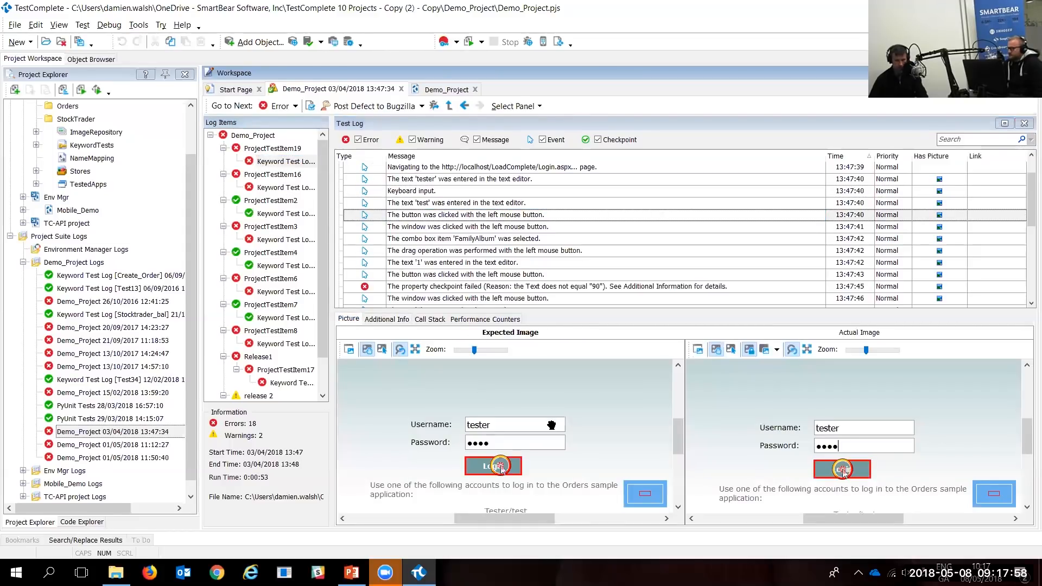
pyautogui.moveTo(603, 383)
pyautogui.mouseDown()
pyautogui.moveTo(619, 407)
pyautogui.moveTo(654, 407)
pyautogui.mouseUp()
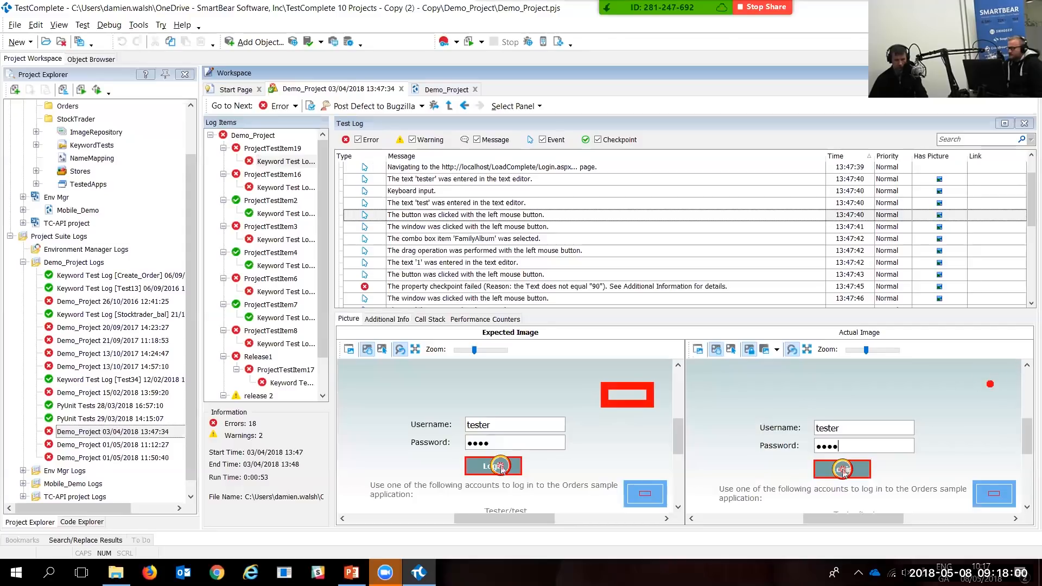
pyautogui.moveTo(948, 386); pyautogui.dragTo(995, 410)
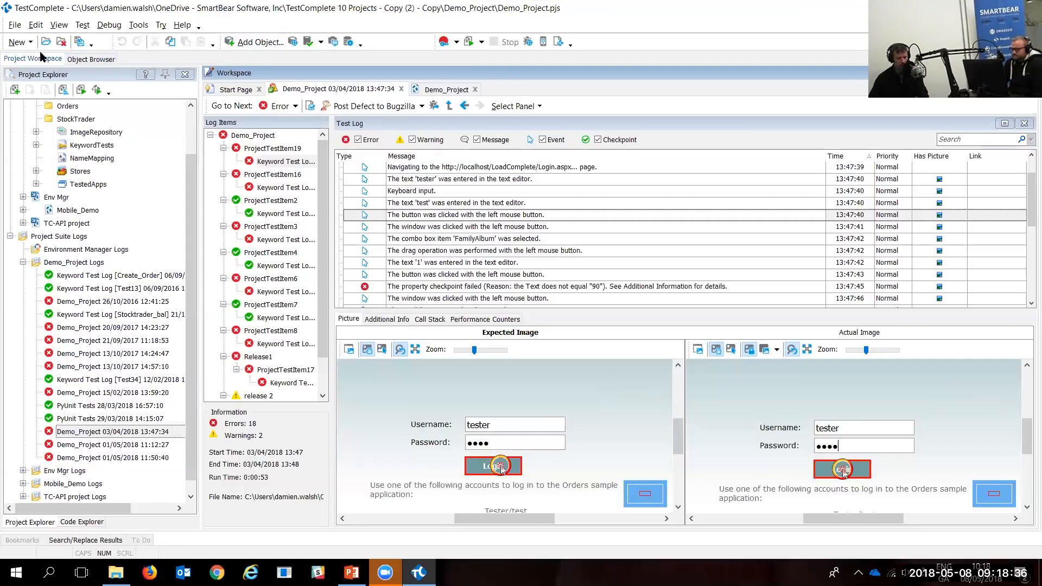
# Step: Close Demo_Project with File > Close
pyautogui.click(15, 25)
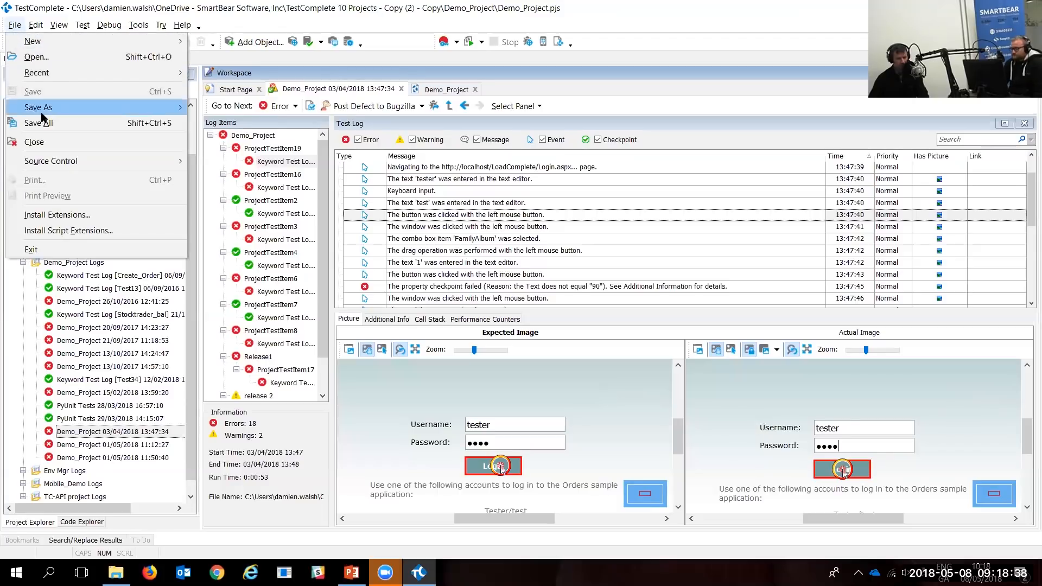
pyautogui.click(62, 142)
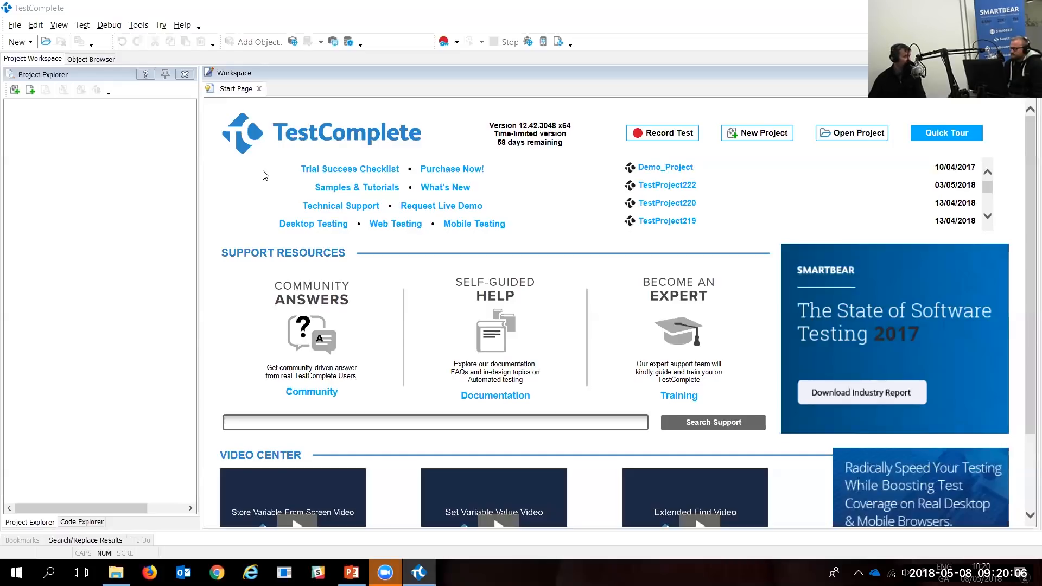
# Step: Start a new project, keeping the default name TestProject223
pyautogui.click(764, 136)
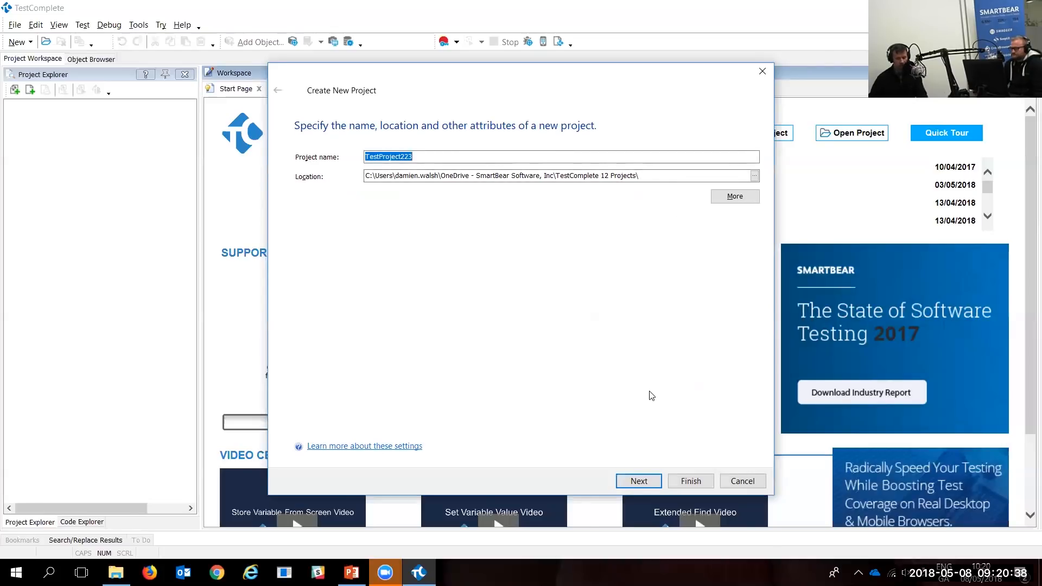
pyautogui.click(643, 482)
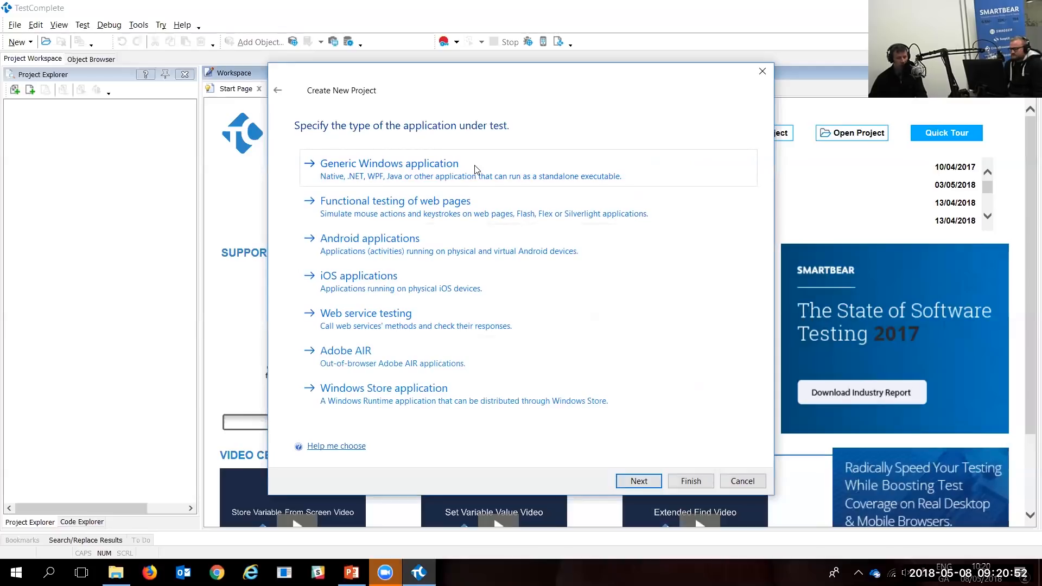
# Step: Choose Generic Windows application, skip adding tested apps, and create the project in JavaScript
pyautogui.click(446, 177)
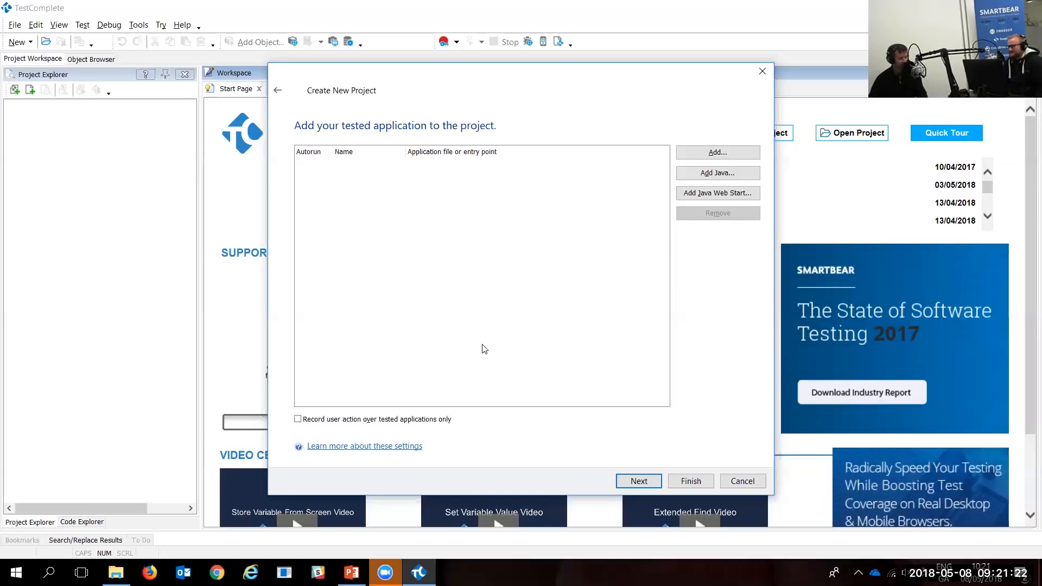
pyautogui.click(632, 481)
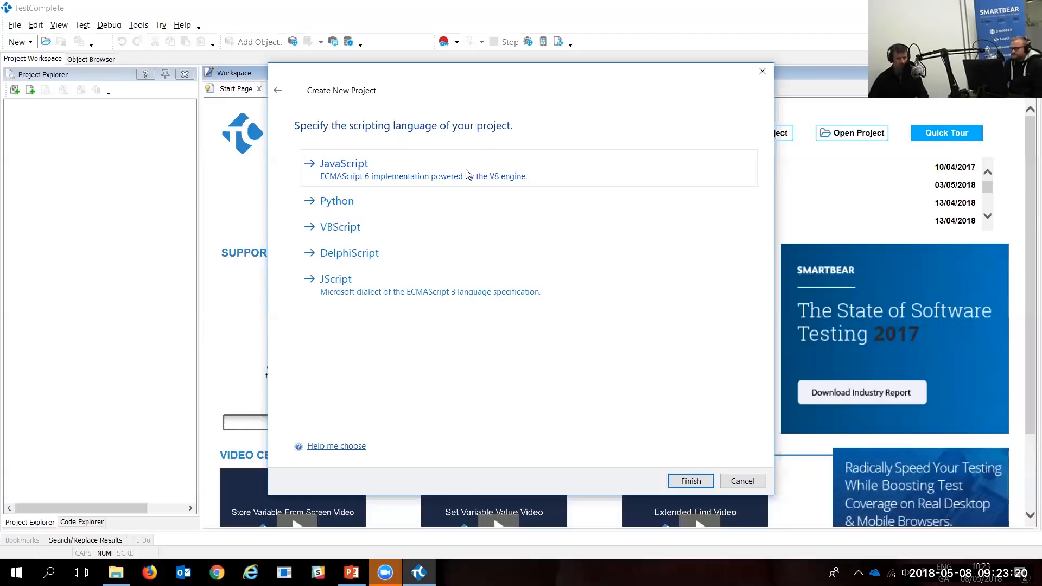
pyautogui.click(467, 173)
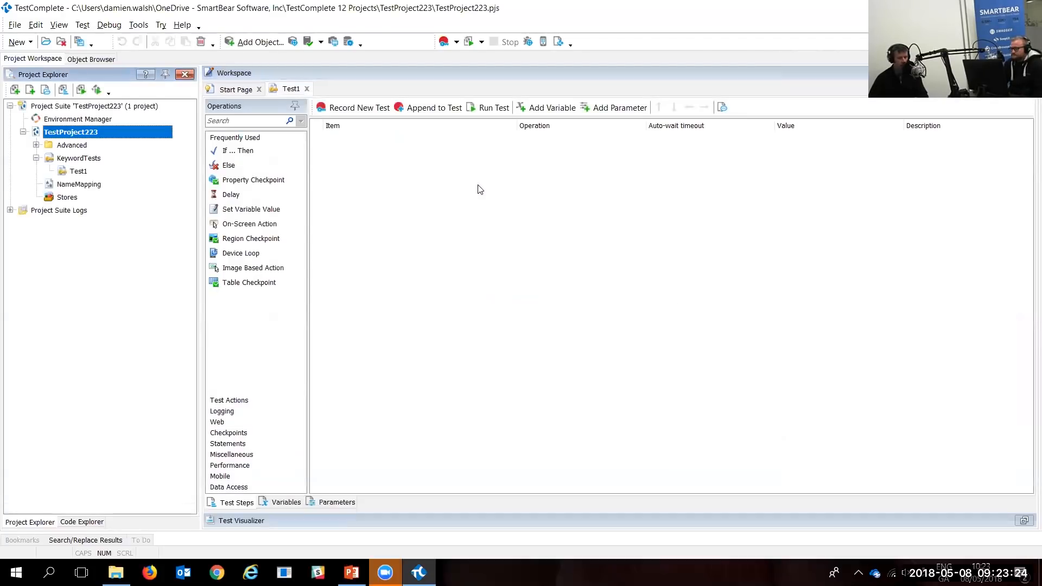
# Step: Start recording a new keyword test into the empty Test1 with Record New Test
pyautogui.click(456, 44)
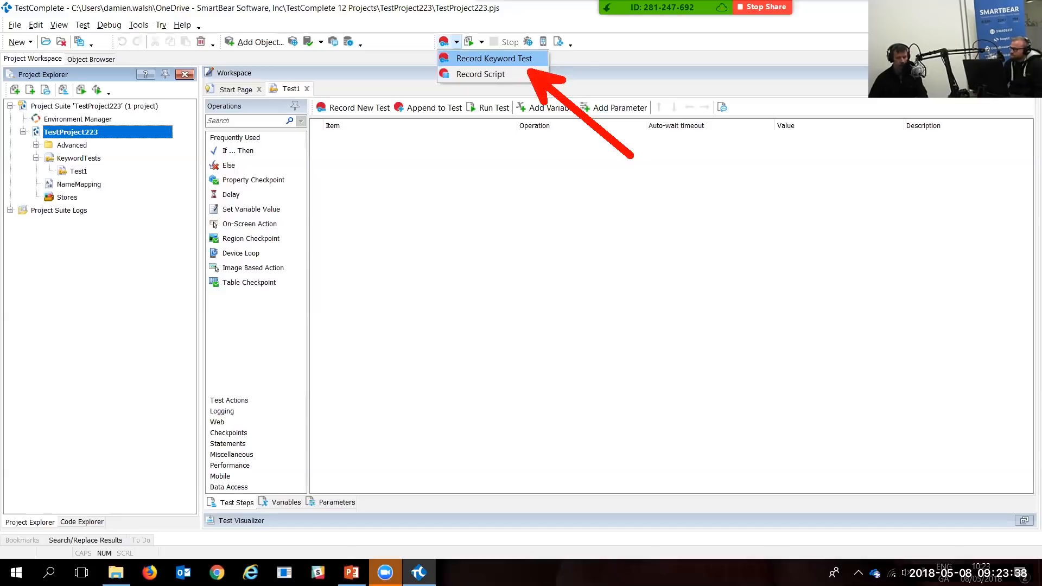
pyautogui.click(481, 59)
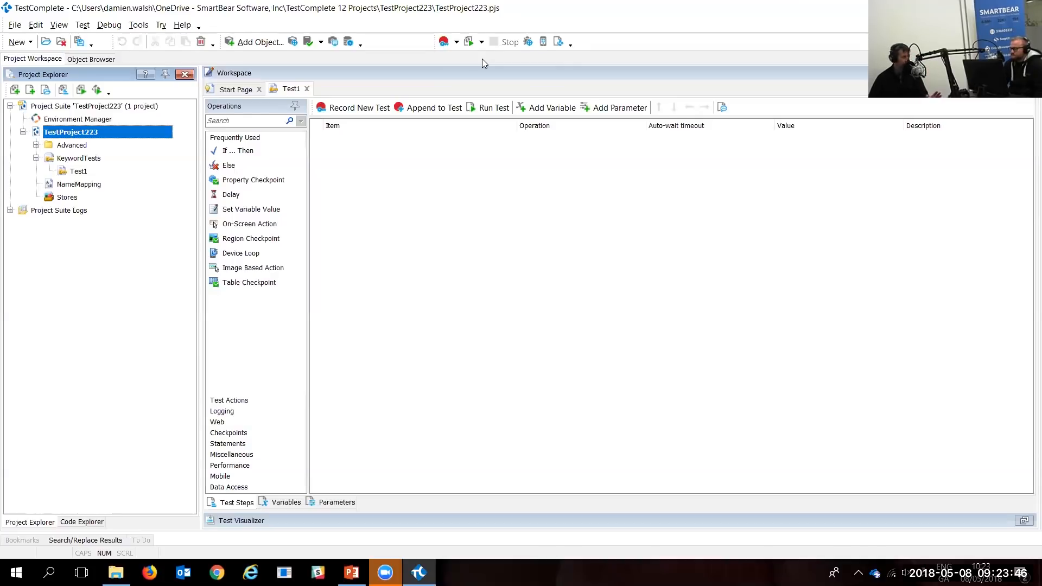
pyautogui.click(352, 109)
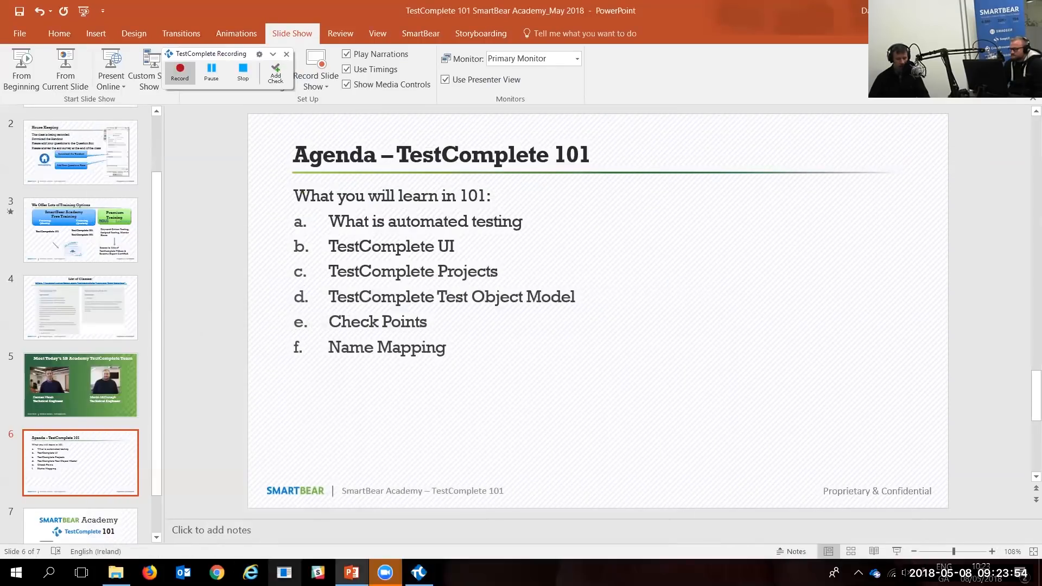
# Step: In the Orders app, start a new order for FamilyAlbum with quantity 1
pyautogui.click(284, 573)
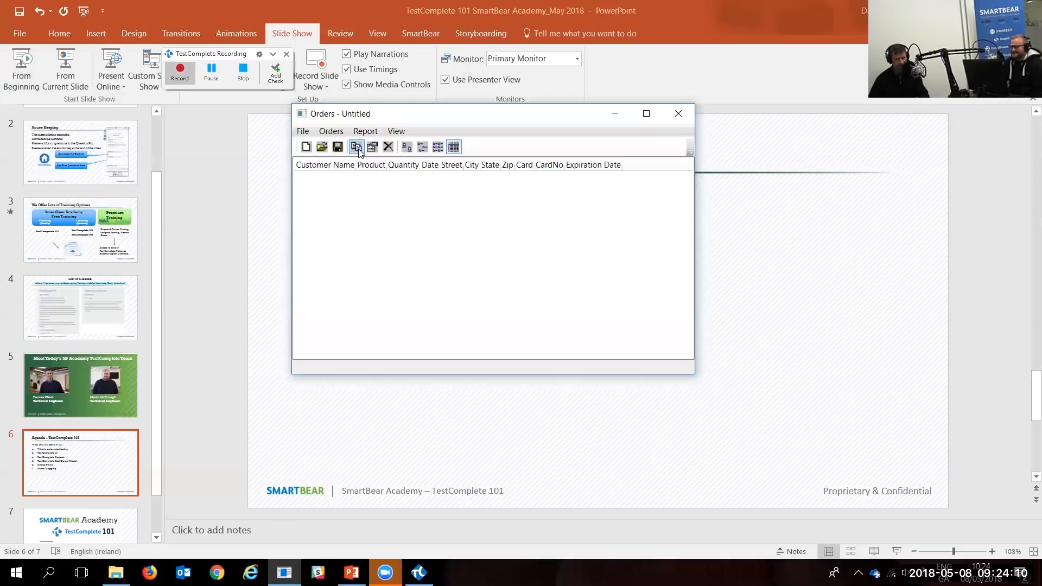
pyautogui.click(357, 147)
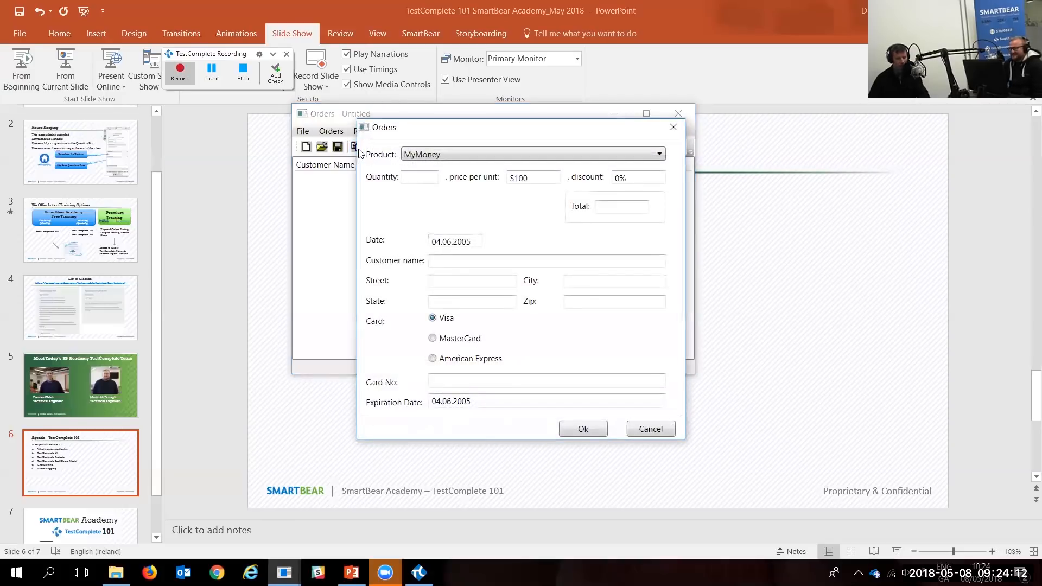
pyautogui.click(477, 155)
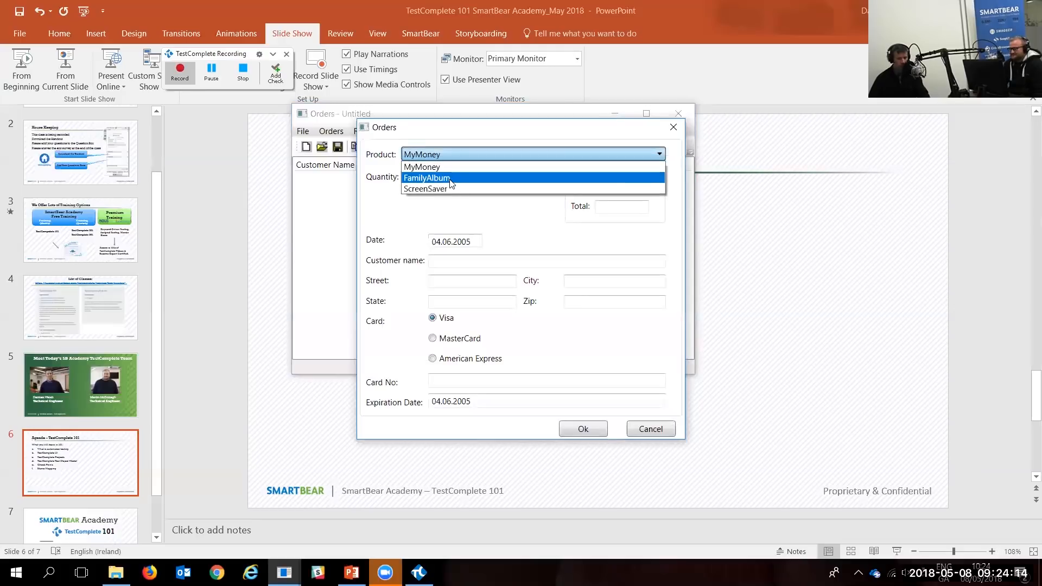
pyautogui.click(450, 181)
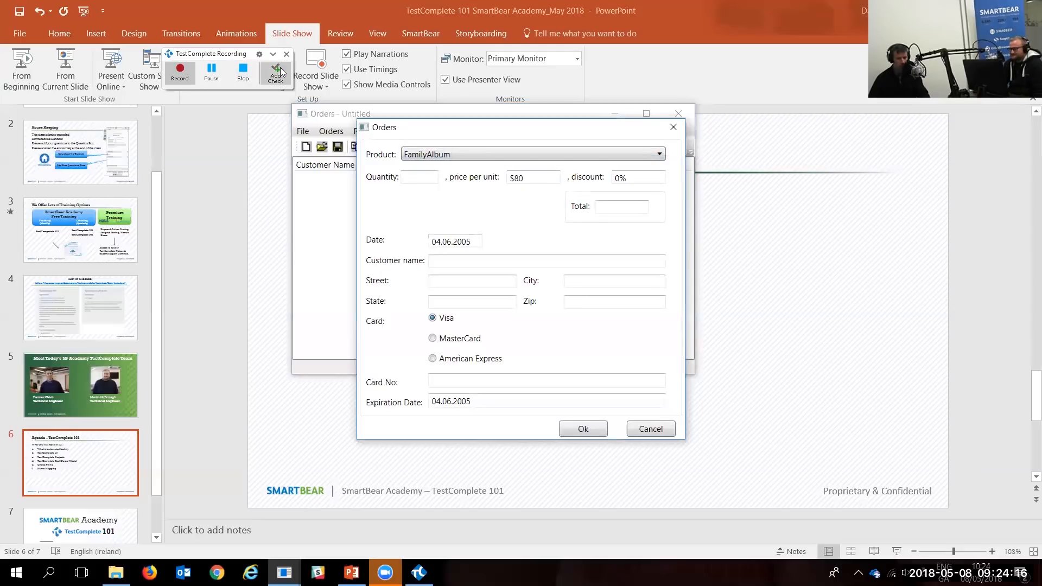
pyautogui.click(405, 177)
pyautogui.write('1')
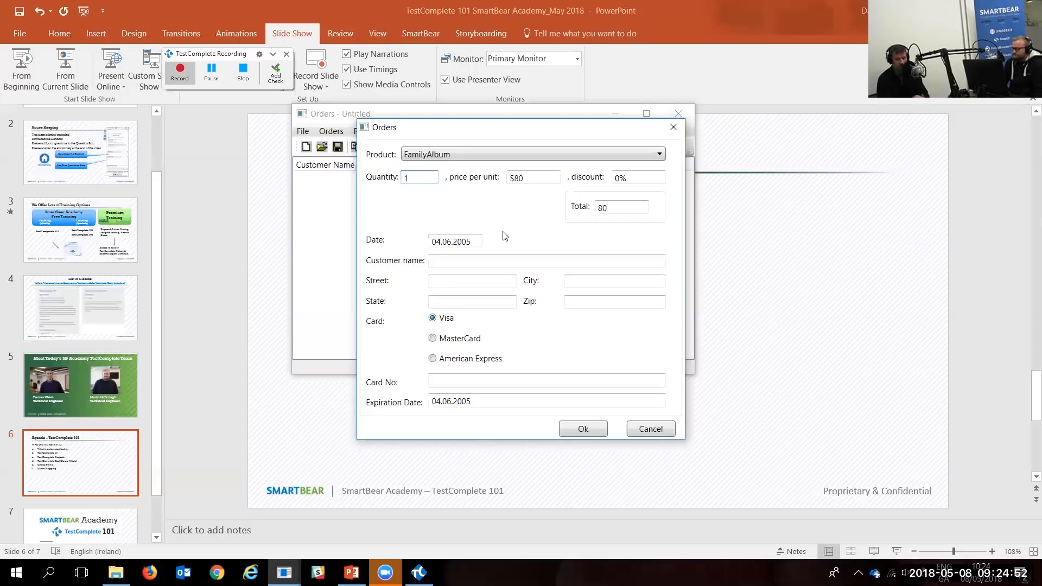
# Step: Open the Add Check wizard and place it beside the order dialog
pyautogui.click(280, 77)
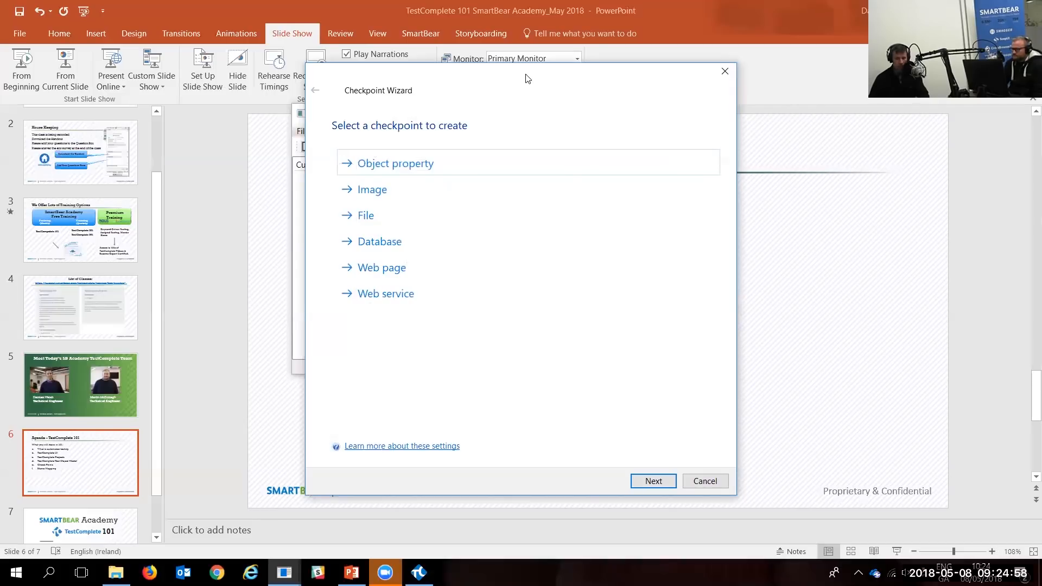
pyautogui.moveTo(526, 75); pyautogui.dragTo(228, 80)
pyautogui.click(545, 124)
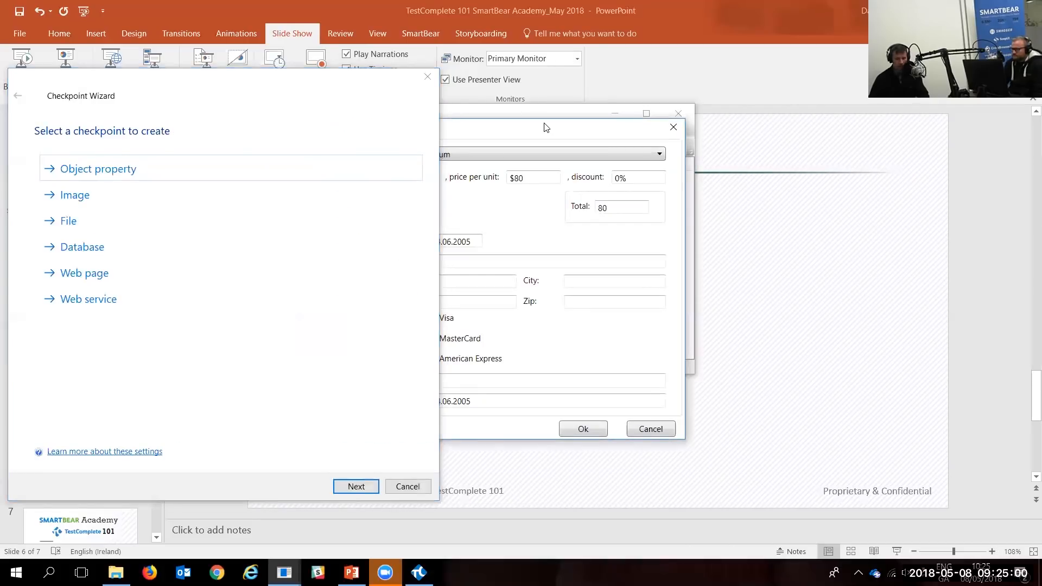
pyautogui.moveTo(546, 127); pyautogui.dragTo(631, 124)
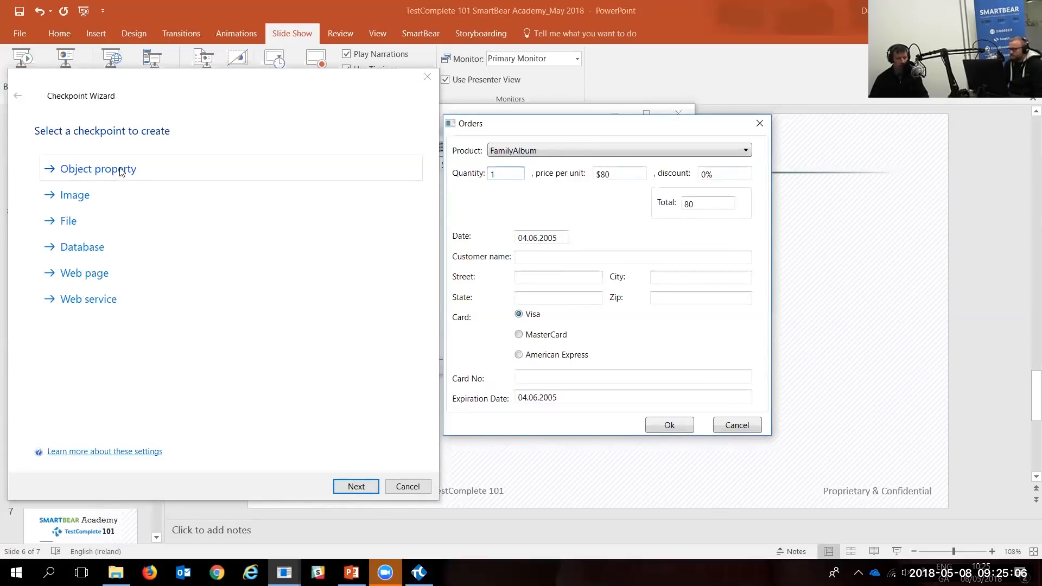
pyautogui.click(90, 167)
# Step: Choose an Object property checkpoint targeting the order form's Total field and continue
pyautogui.click(91, 169)
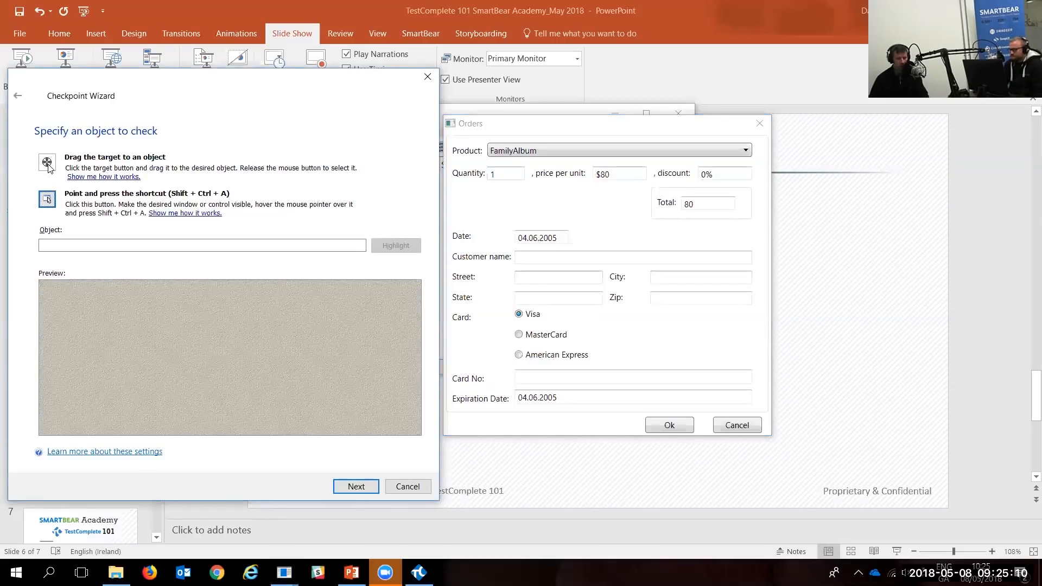
pyautogui.moveTo(45, 164); pyautogui.dragTo(47, 163)
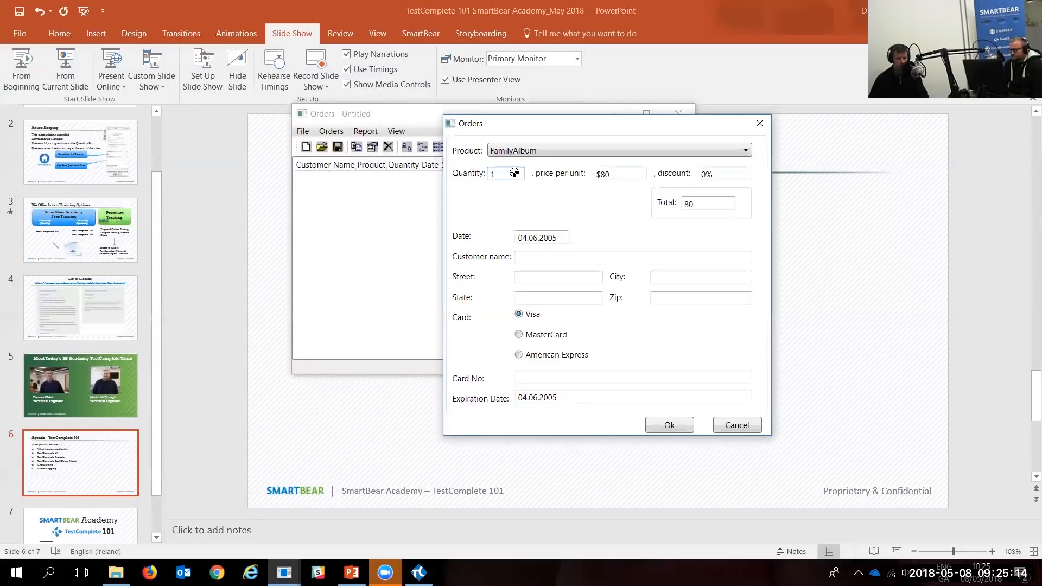
pyautogui.moveTo(514, 172); pyautogui.dragTo(707, 202)
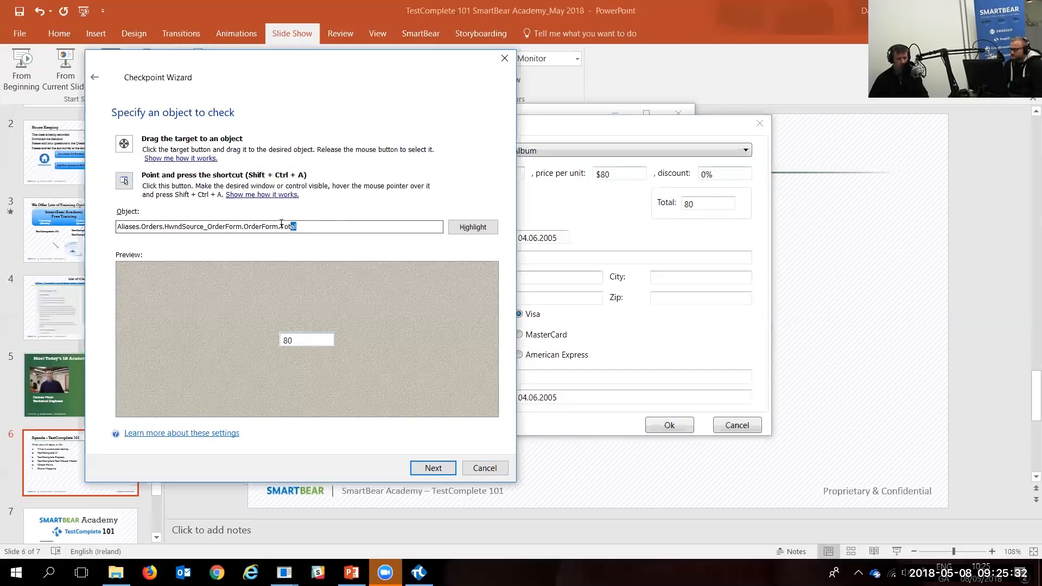
pyautogui.doubleClick(306, 225)
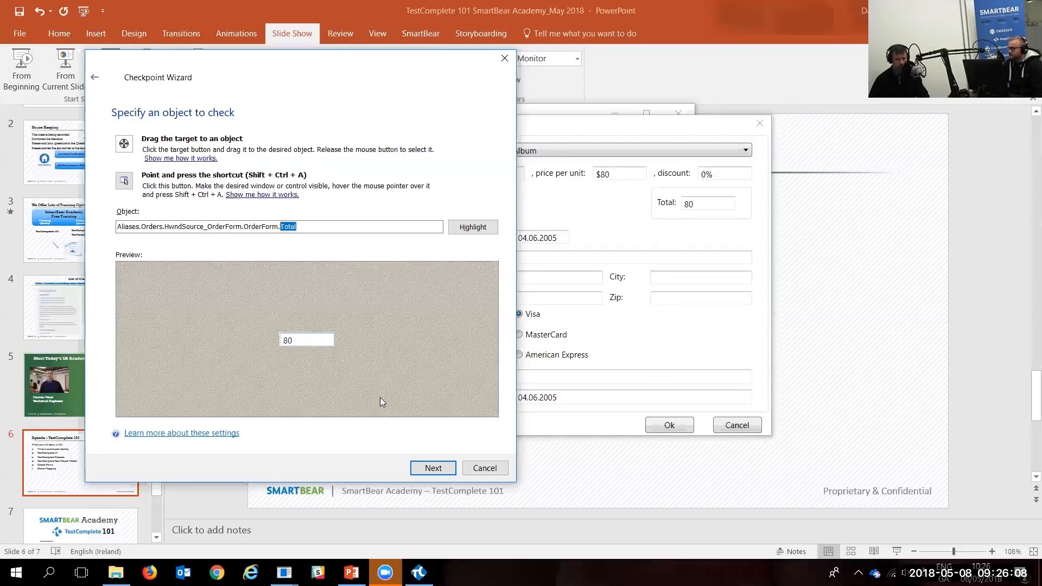
pyautogui.click(431, 468)
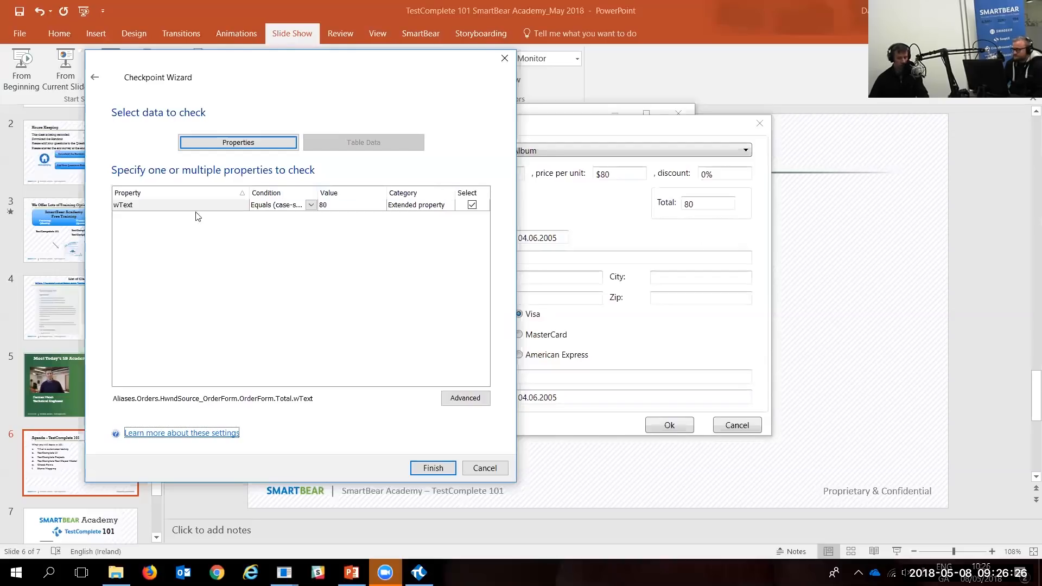
# Step: Check Total's wText, add VisibleOnScreen found by searching 'visib', and finish the checkpoint
pyautogui.click(135, 209)
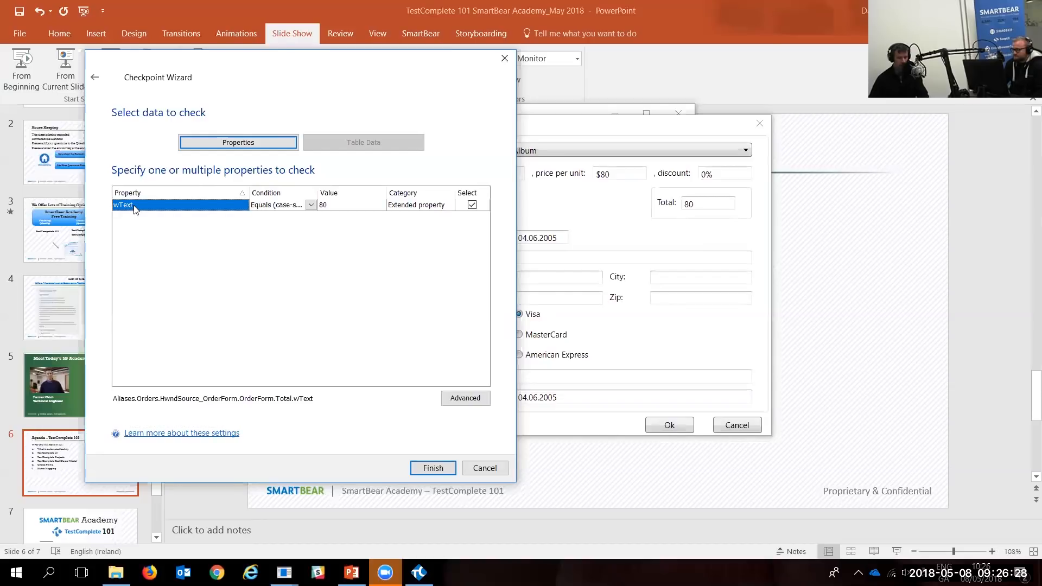
pyautogui.click(466, 403)
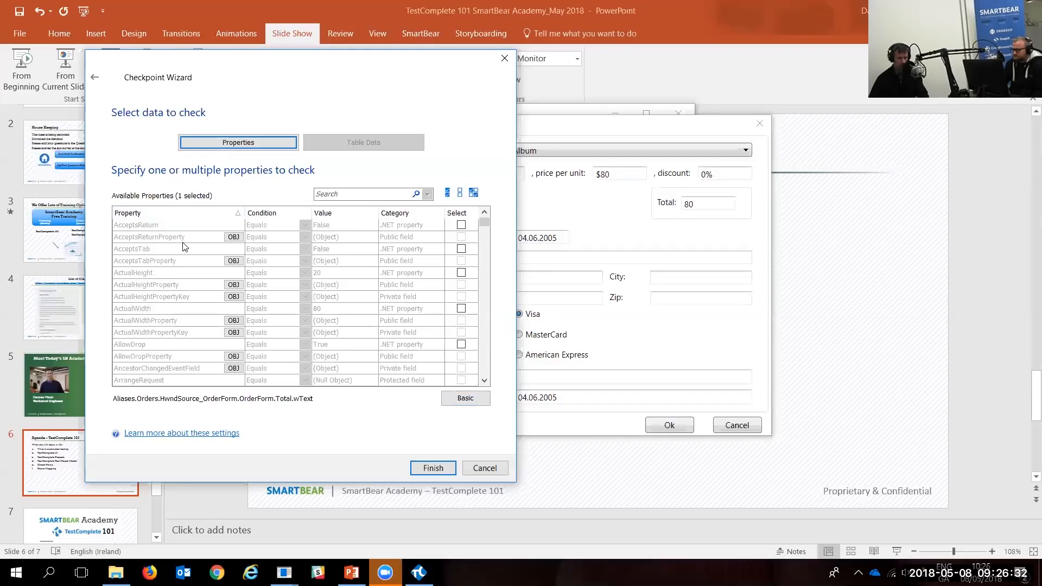
pyautogui.click(366, 192)
pyautogui.write('vis')
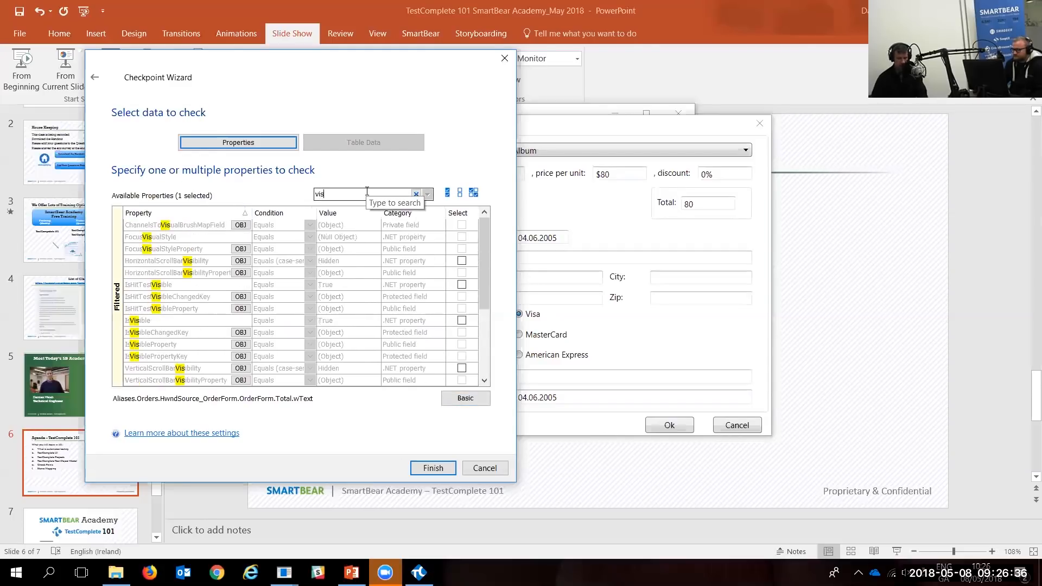
pyautogui.write('ib')
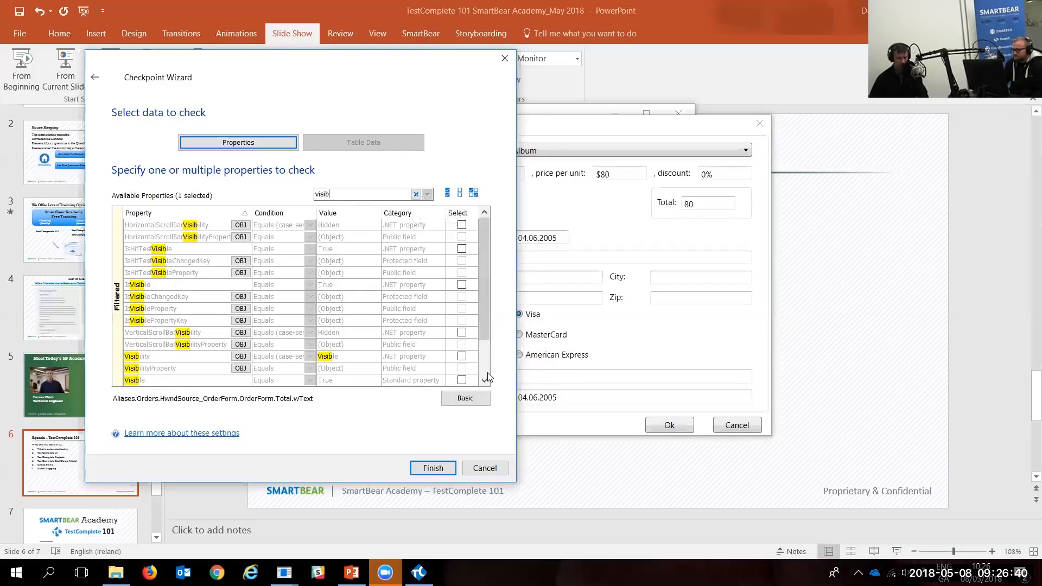
pyautogui.scroll(-1, 384, 368)
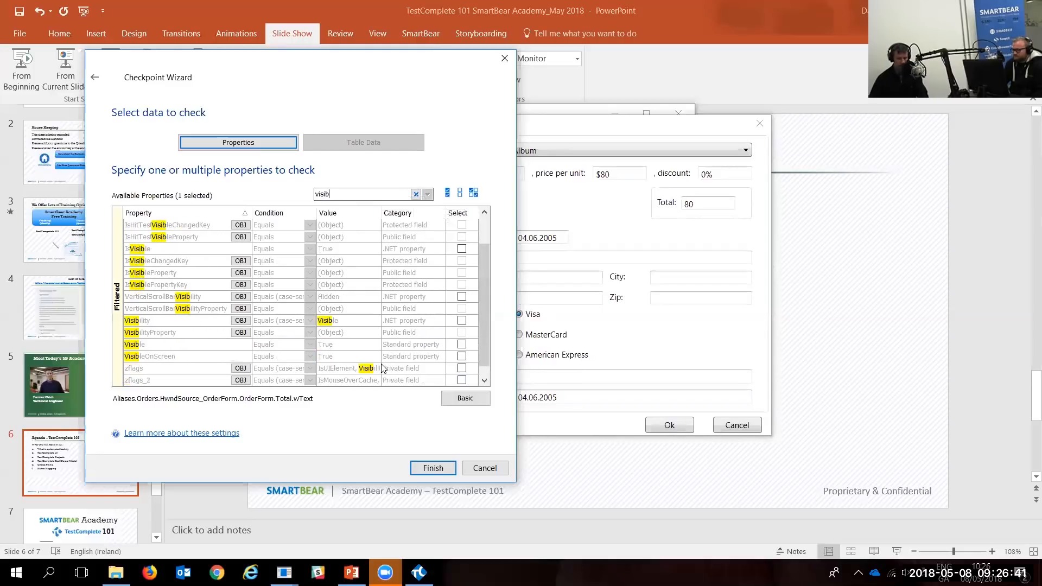
pyautogui.click(460, 357)
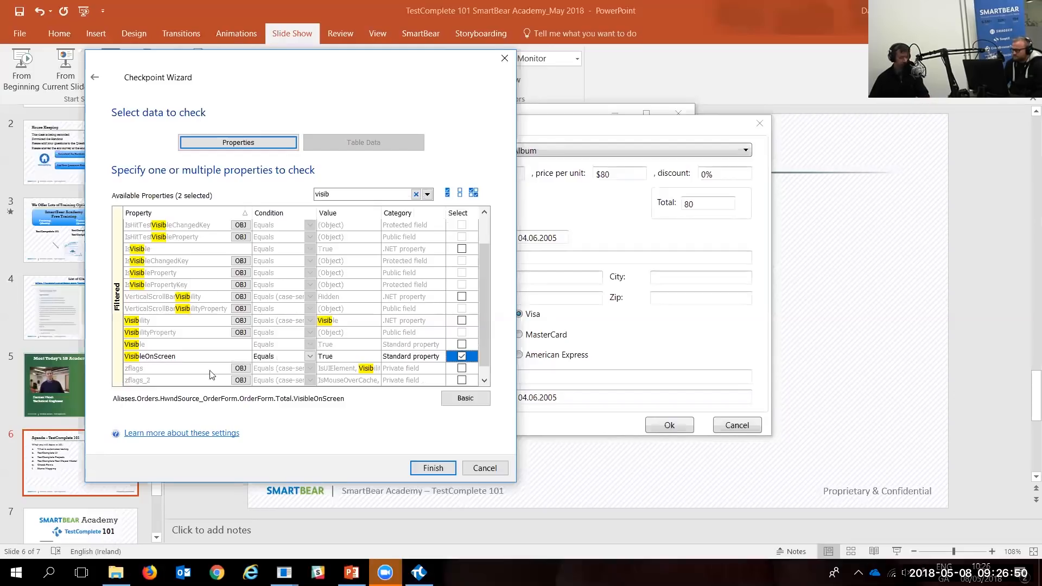
pyautogui.scroll(1, 243, 276)
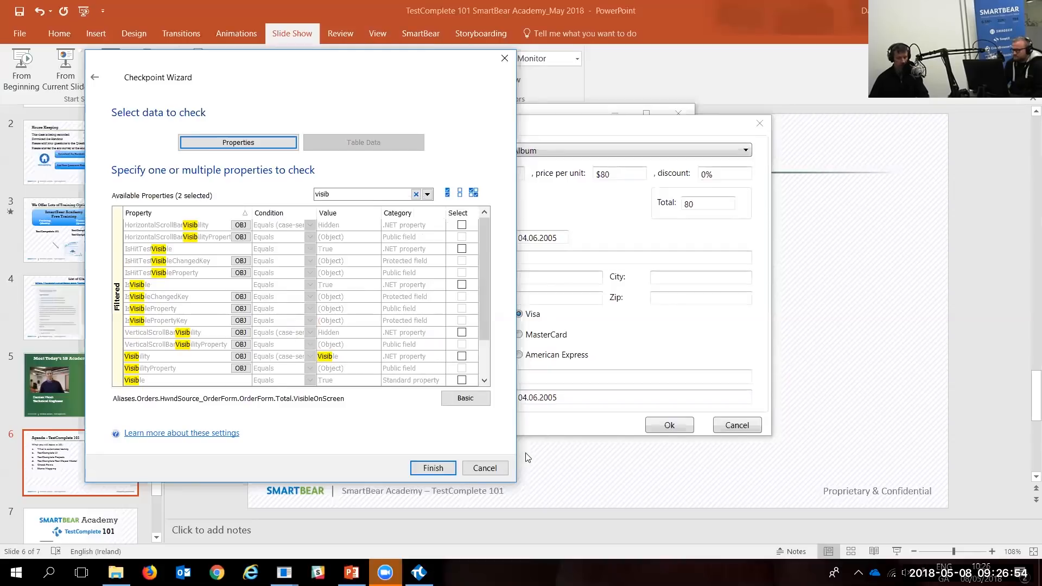
pyautogui.click(429, 469)
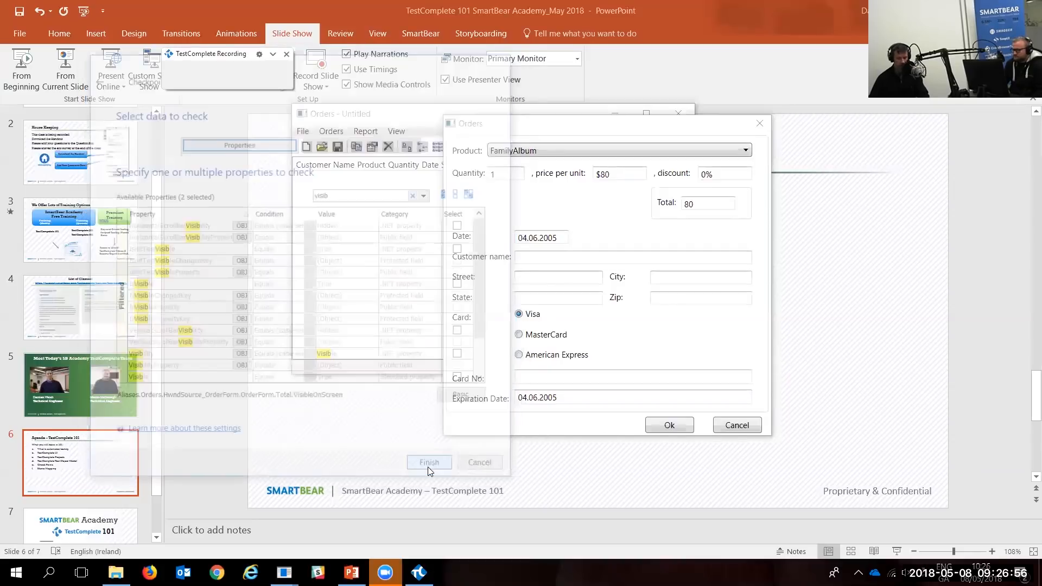
# Step: Fill the customer name, street, city, state and zip with a, b, c, d and 123
pyautogui.click(551, 255)
pyautogui.write('a')
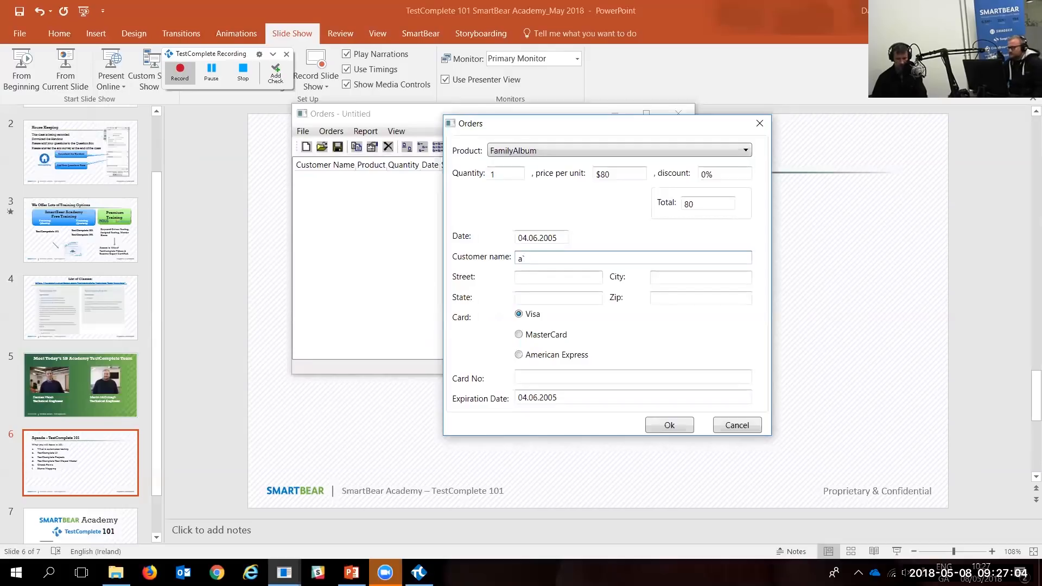
pyautogui.press('Tab')
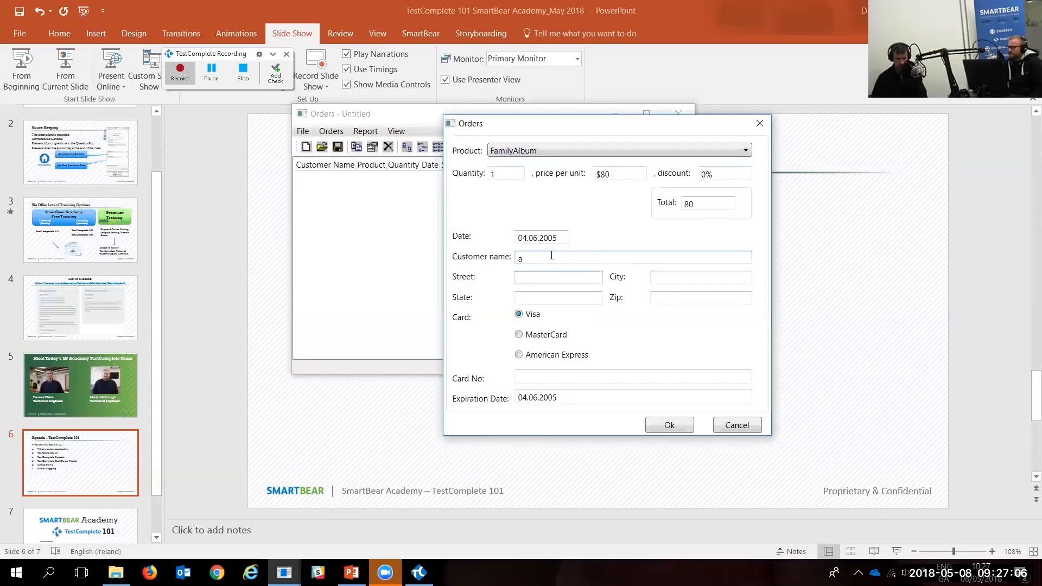
pyautogui.write('b')
pyautogui.press('Tab')
pyautogui.write('c')
pyautogui.press('Tab')
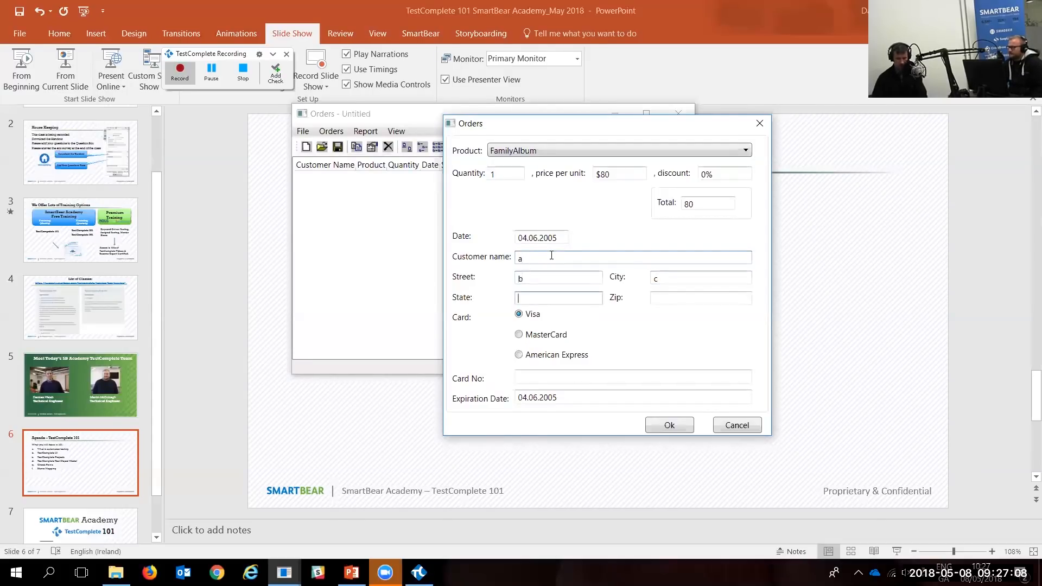
pyautogui.write('d')
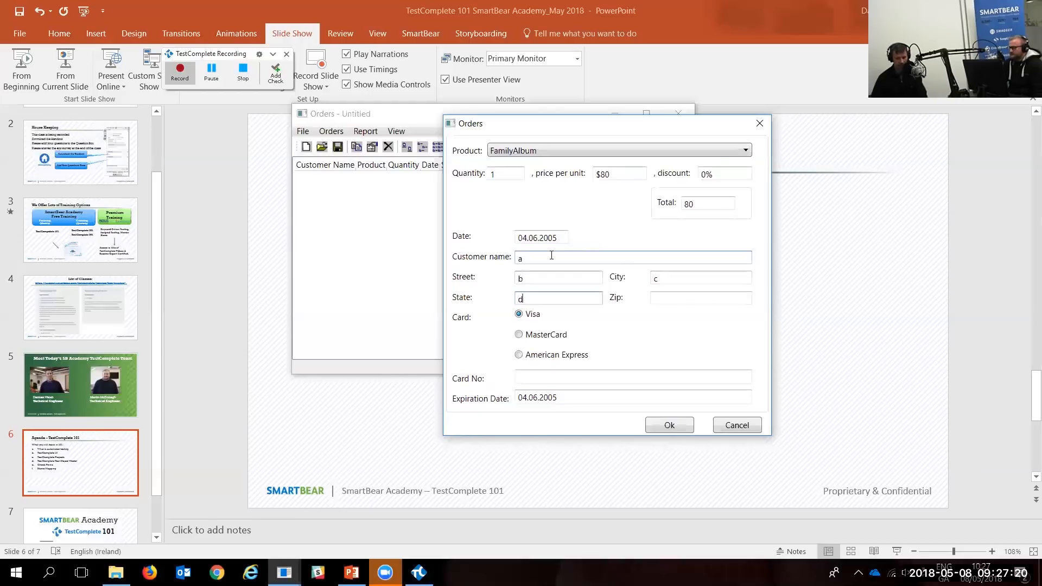
pyautogui.press('Tab')
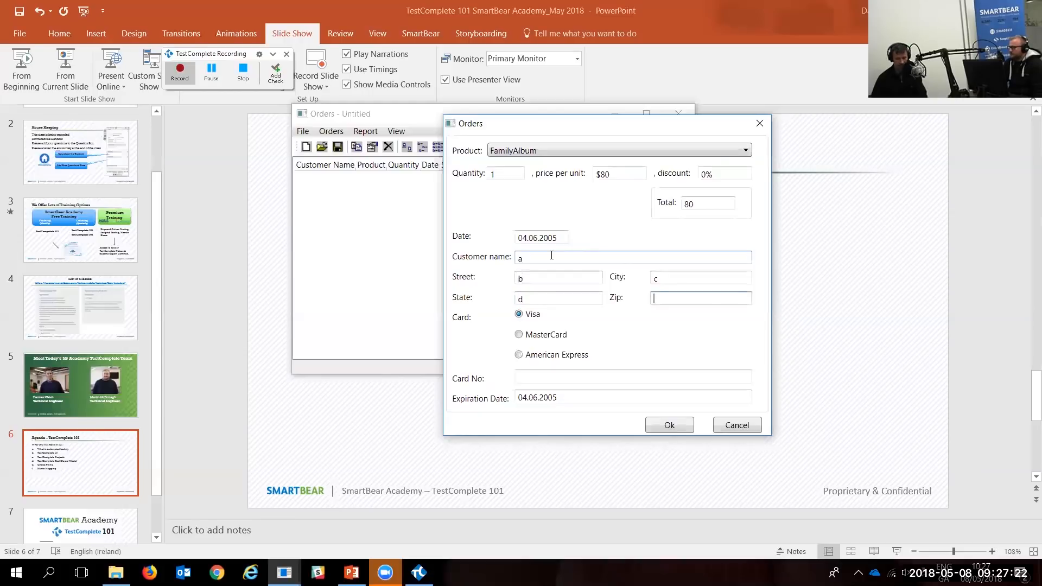
pyautogui.write('12')
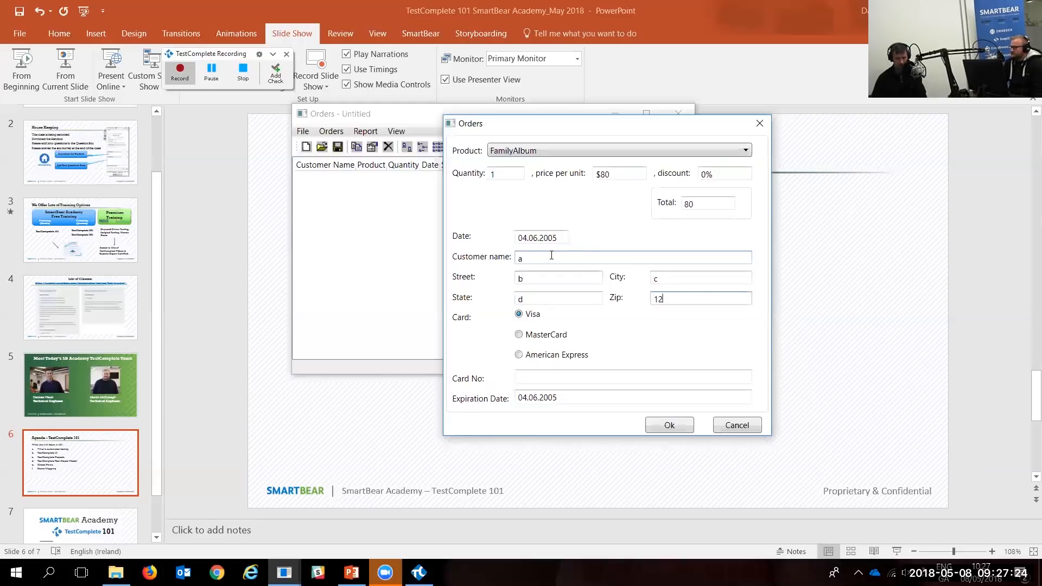
pyautogui.write('3')
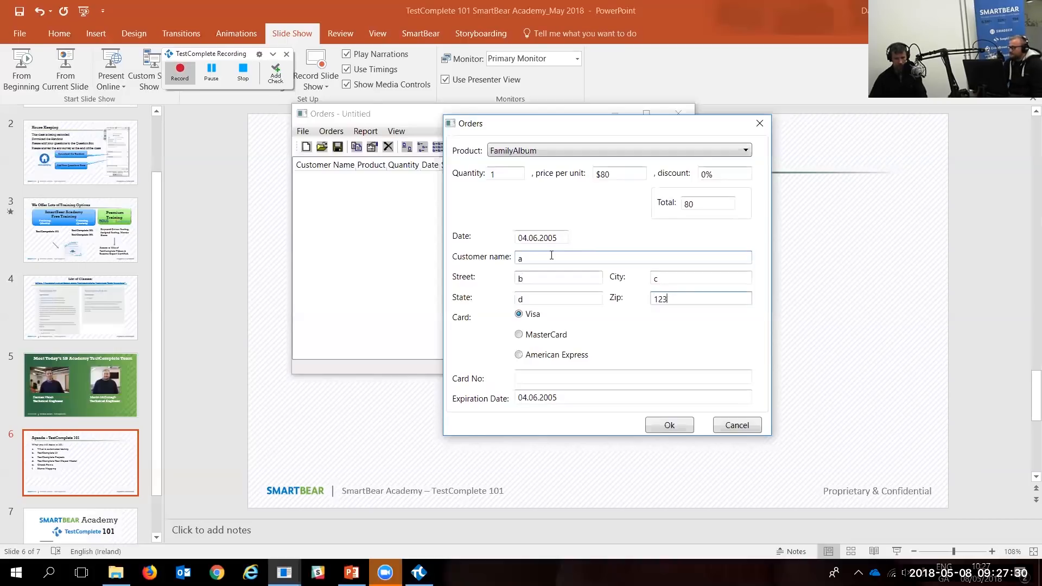
# Step: Enter card number 11111 and confirm the new order
pyautogui.click(537, 380)
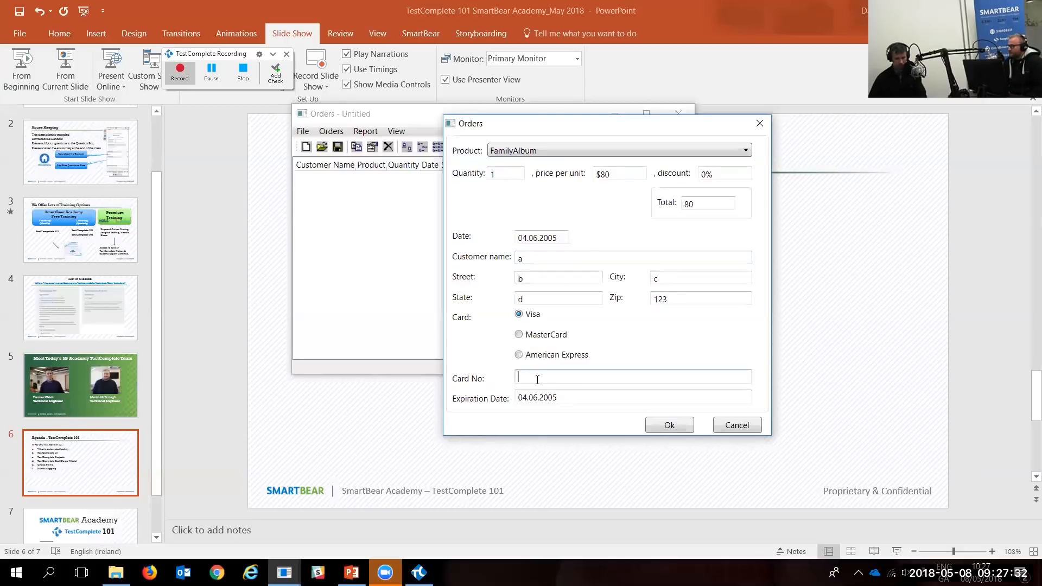
pyautogui.write('11111')
pyautogui.click(667, 424)
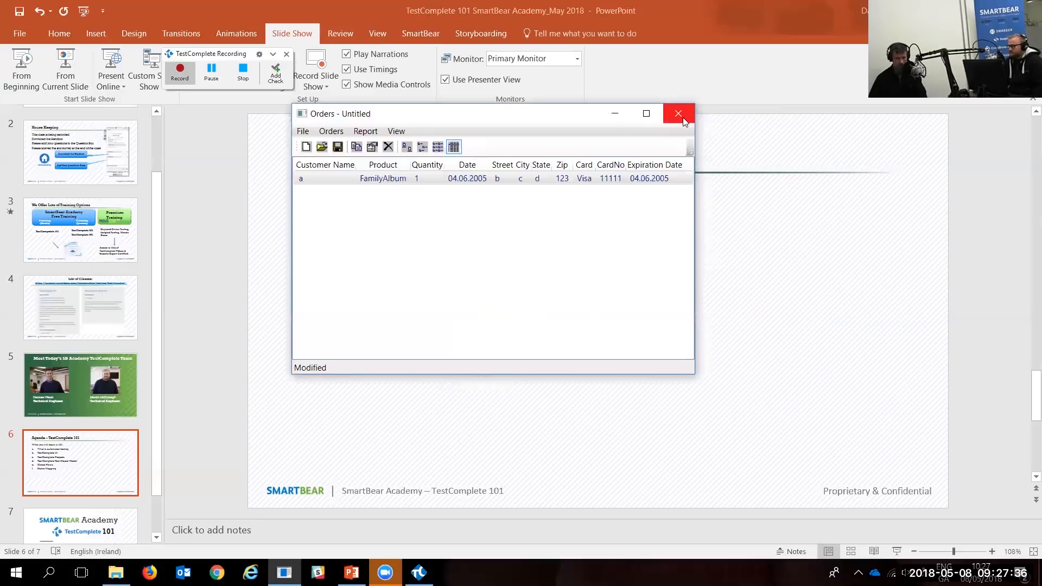
# Step: Close the Orders app without saving and stop the recording
pyautogui.click(682, 117)
pyautogui.click(525, 333)
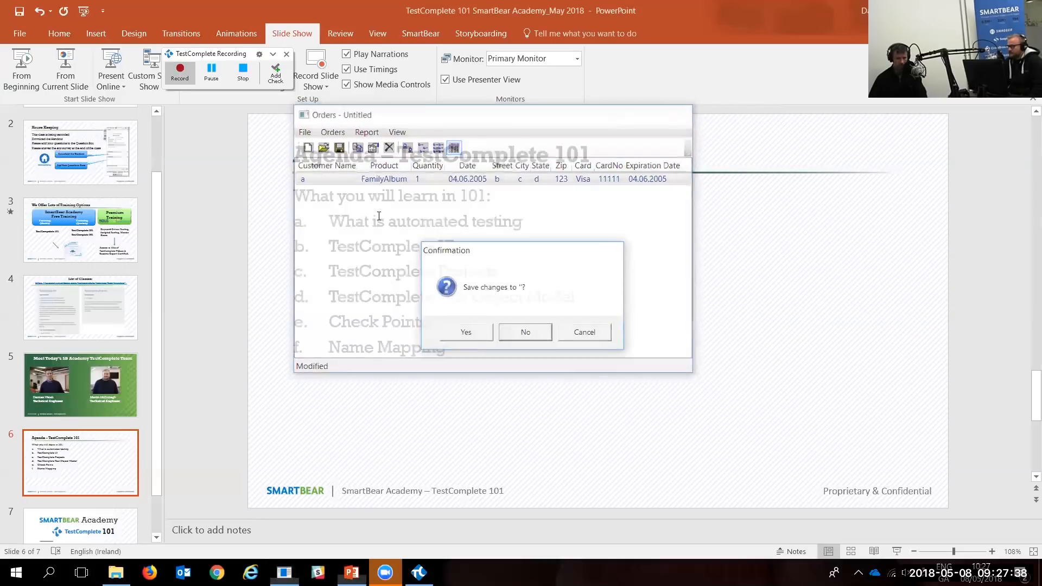
pyautogui.click(237, 81)
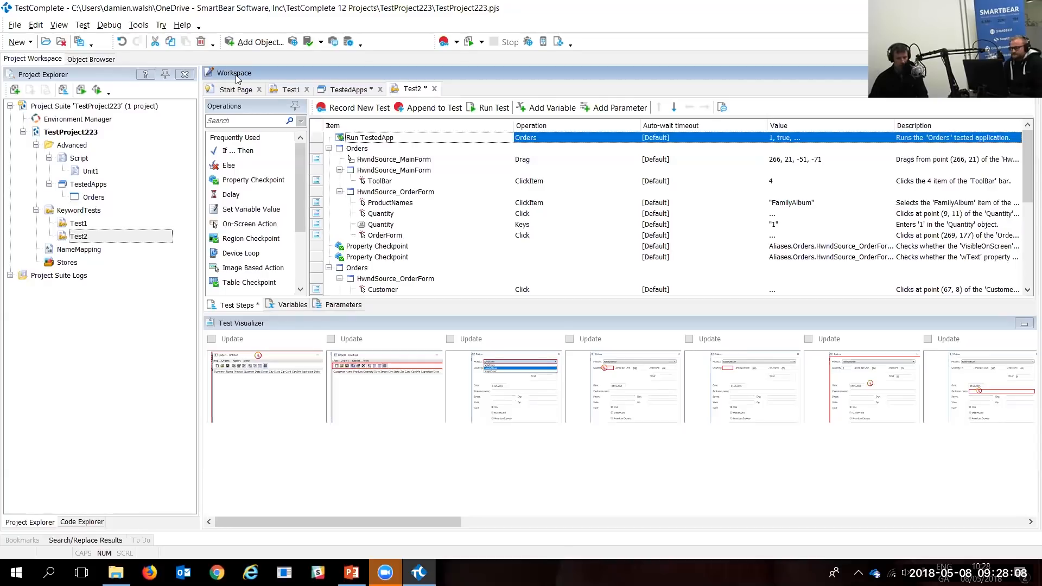
# Step: Review Test2's FamilyAlbum and quantity 1 steps and view the product-selection screenshot
pyautogui.scroll(-1, 555, 208)
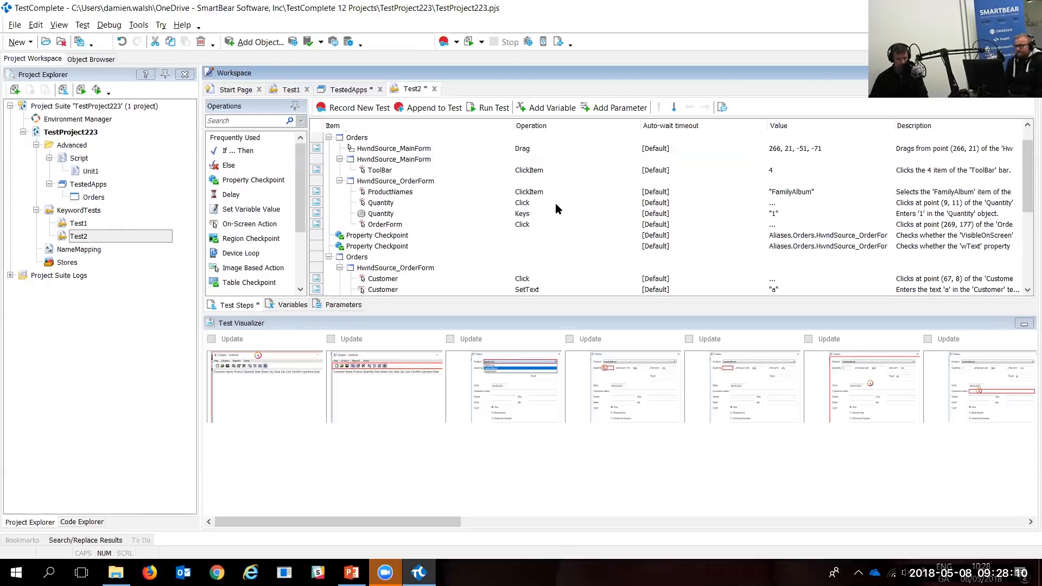
pyautogui.scroll(-3, 556, 204)
pyautogui.scroll(3, 431, 192)
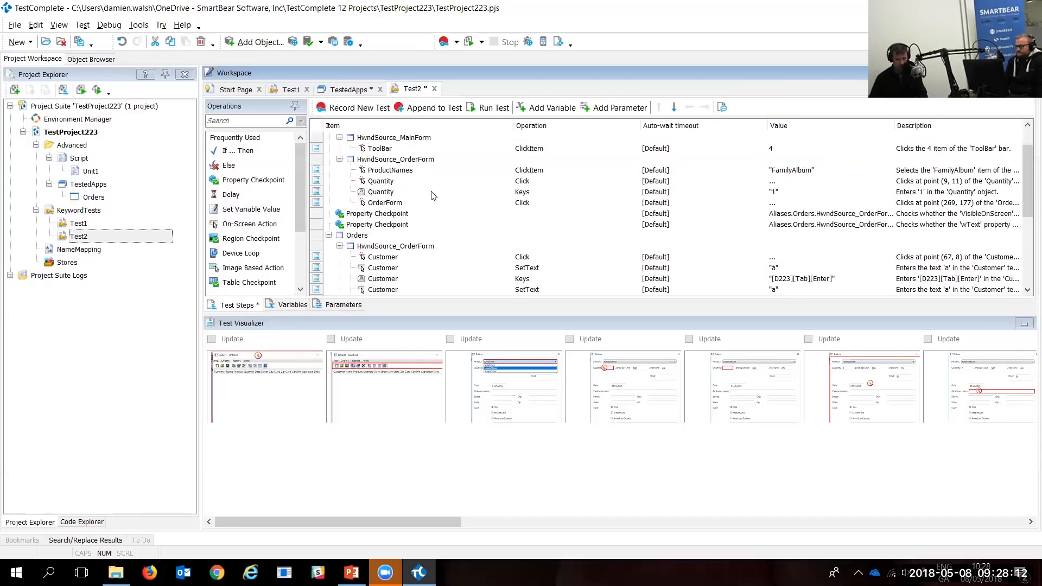
pyautogui.hotkey('ctrl', '2')
pyautogui.moveTo(420, 175); pyautogui.dragTo(519, 205)
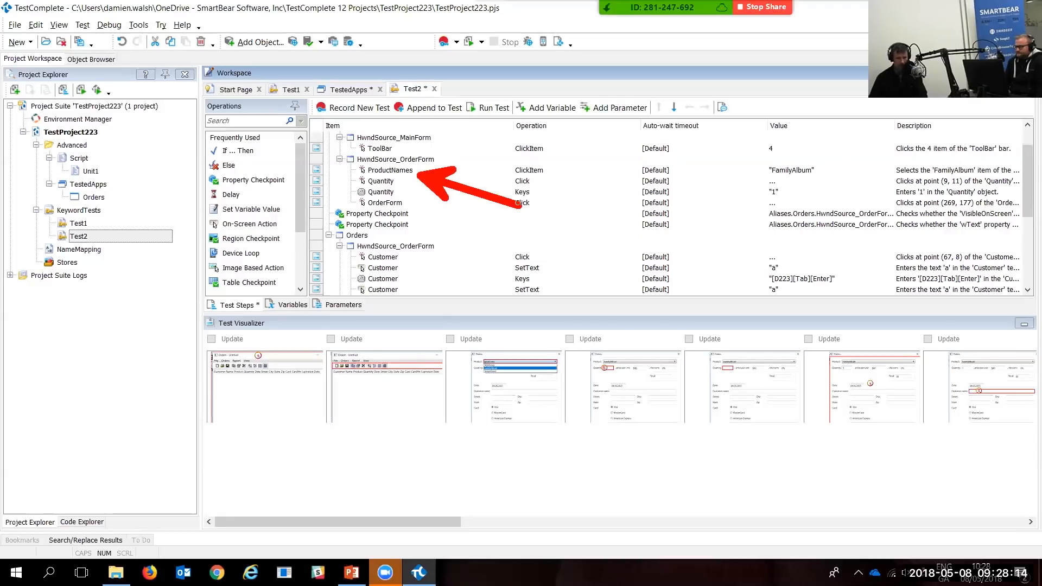
pyautogui.moveTo(802, 176)
pyautogui.mouseDown()
pyautogui.moveTo(842, 205)
pyautogui.moveTo(888, 214)
pyautogui.mouseUp()
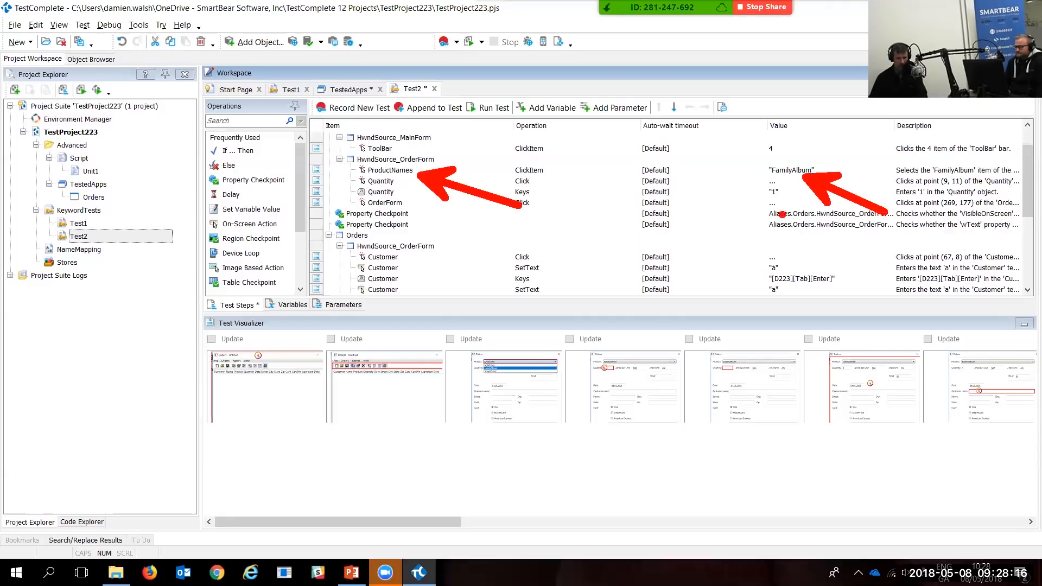
pyautogui.moveTo(398, 195); pyautogui.dragTo(498, 224)
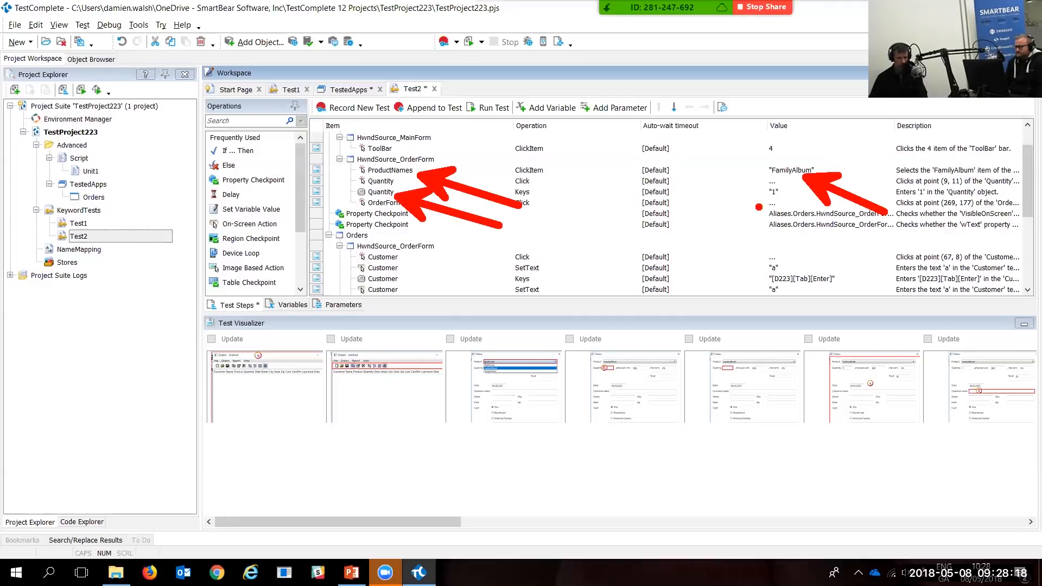
pyautogui.moveTo(782, 199); pyautogui.dragTo(848, 229)
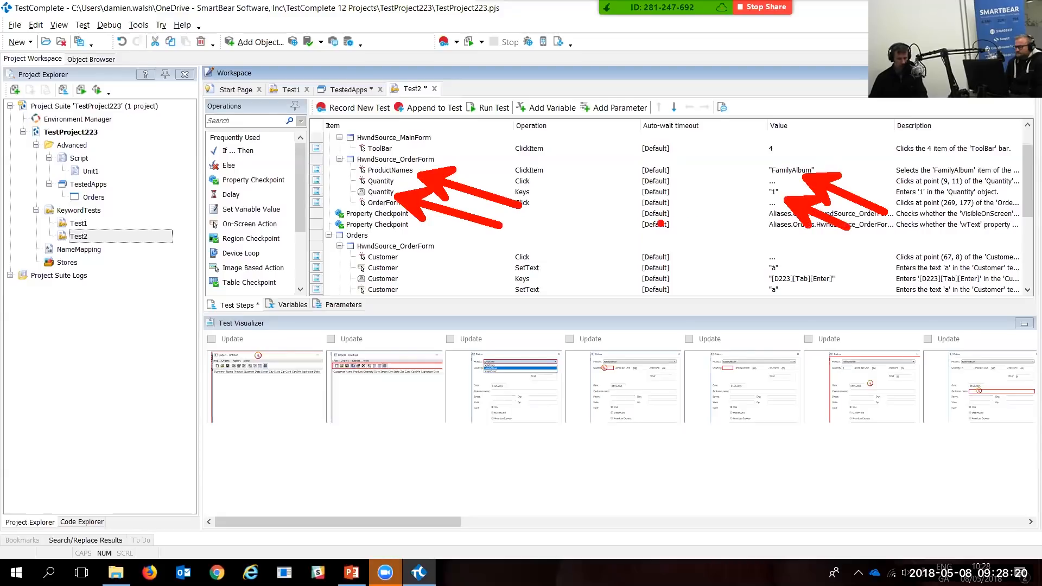
pyautogui.press('Escape')
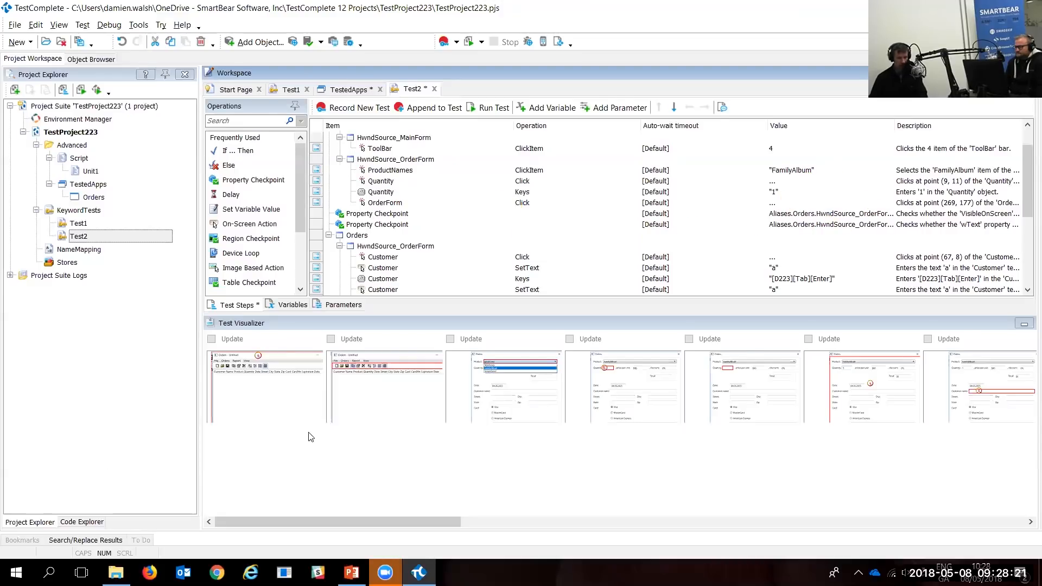
pyautogui.click(538, 372)
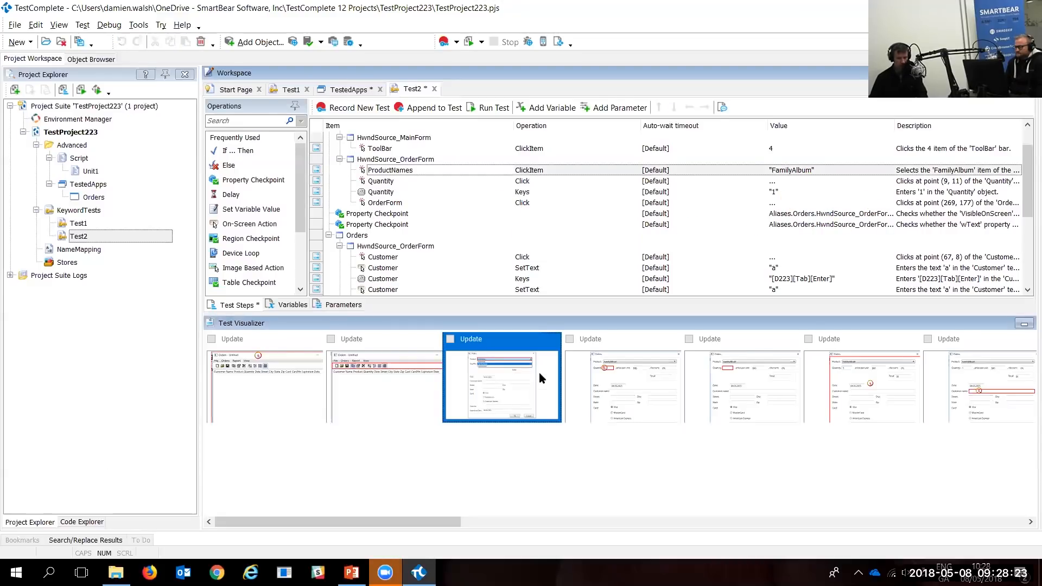
pyautogui.doubleClick(507, 350)
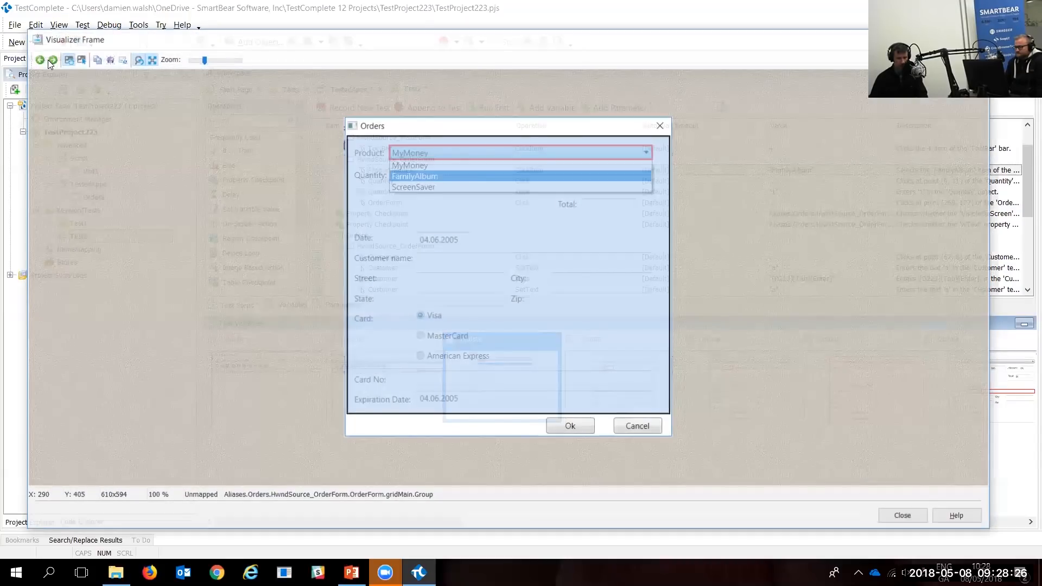
pyautogui.click(50, 59)
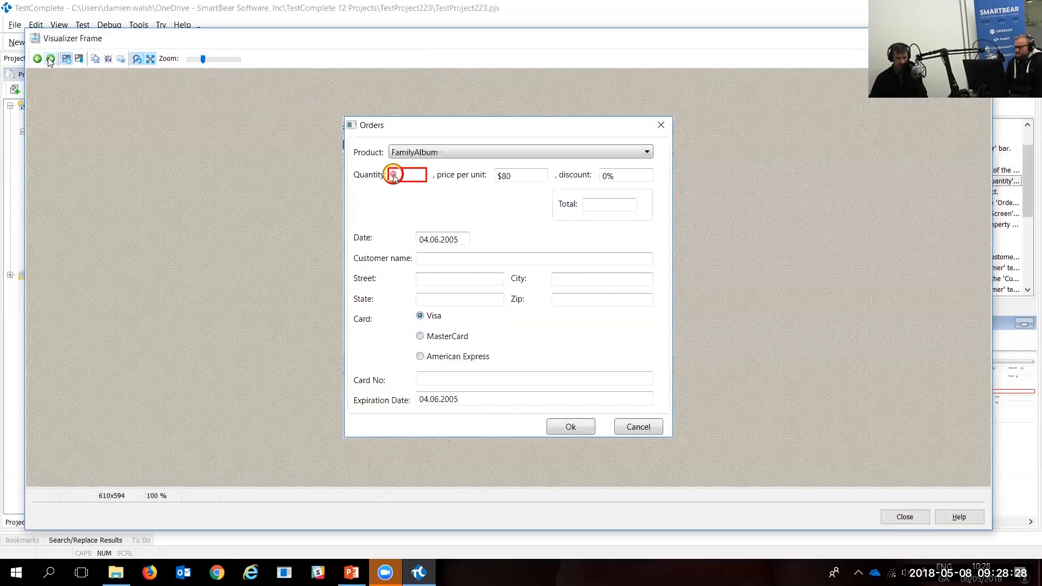
pyautogui.click(50, 60)
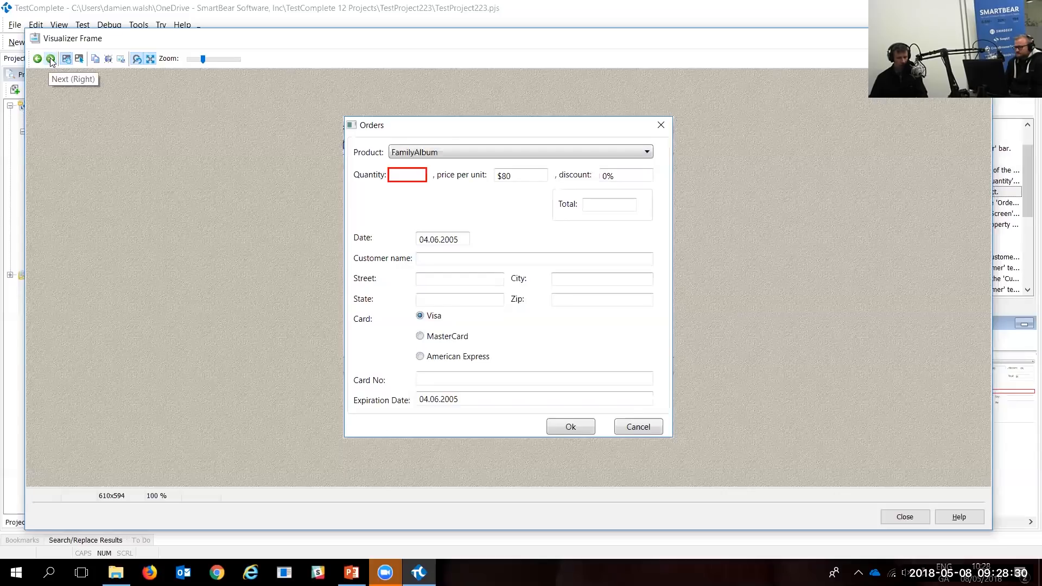
pyautogui.click(50, 60)
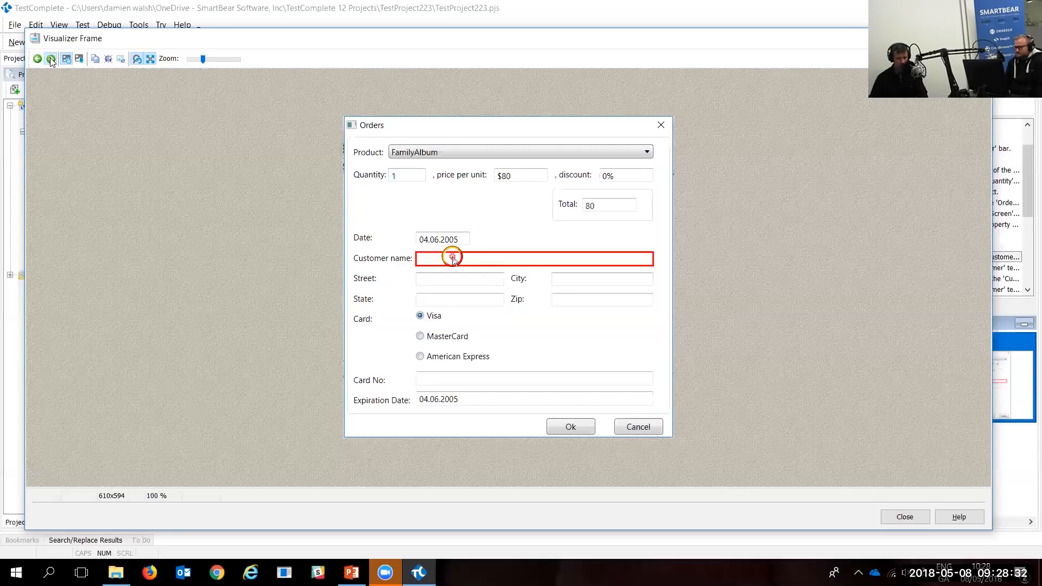
pyautogui.click(50, 59)
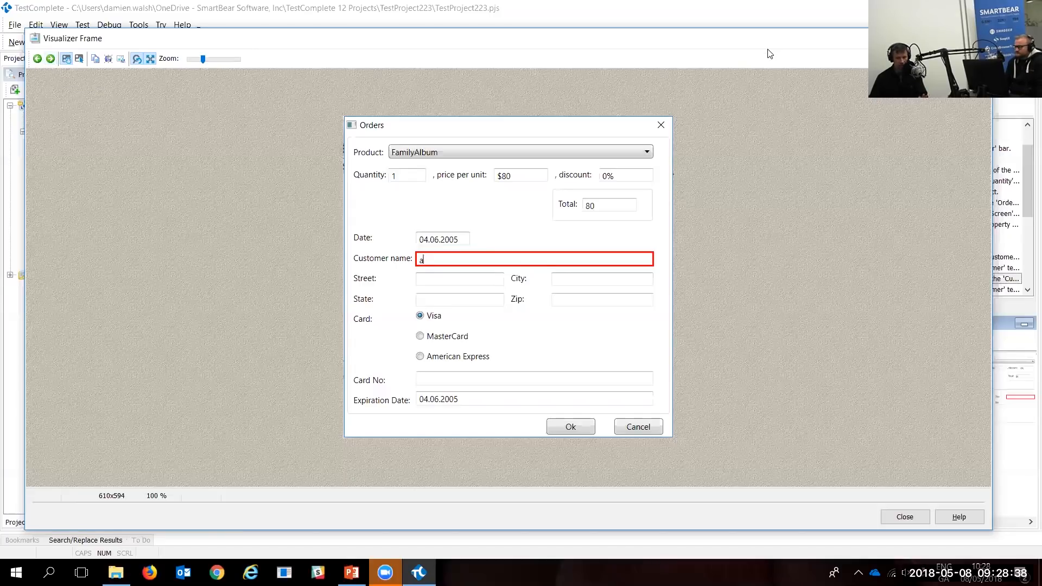
pyautogui.moveTo(890, 39); pyautogui.dragTo(893, 103)
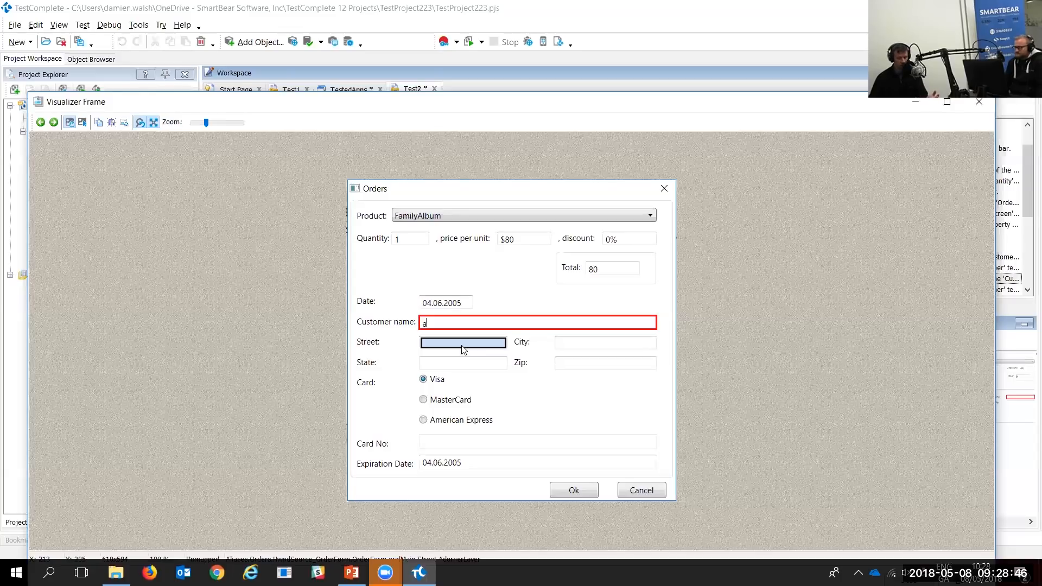
pyautogui.rightClick(464, 348)
pyautogui.click(510, 355)
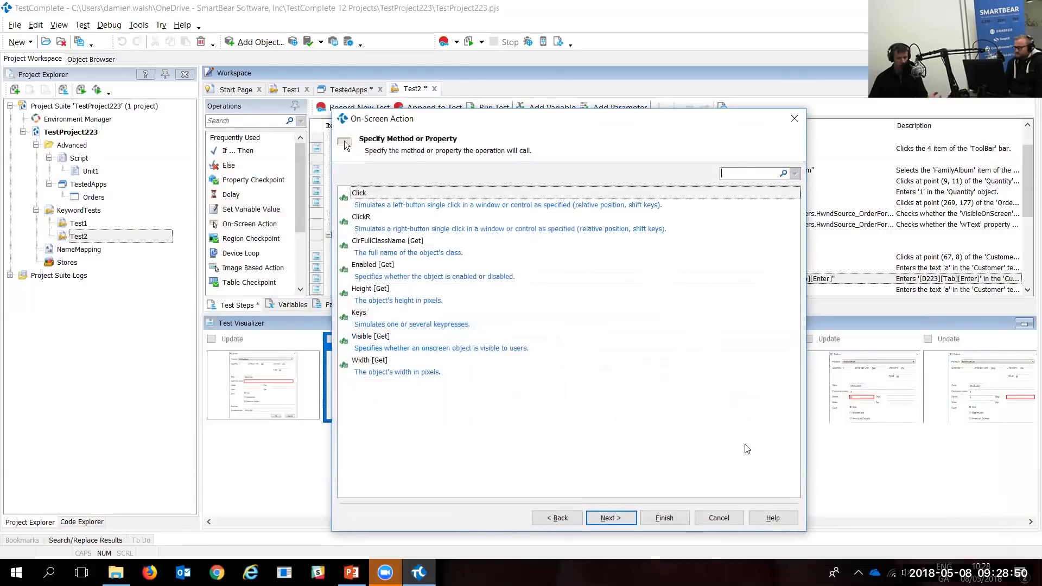
pyautogui.click(722, 518)
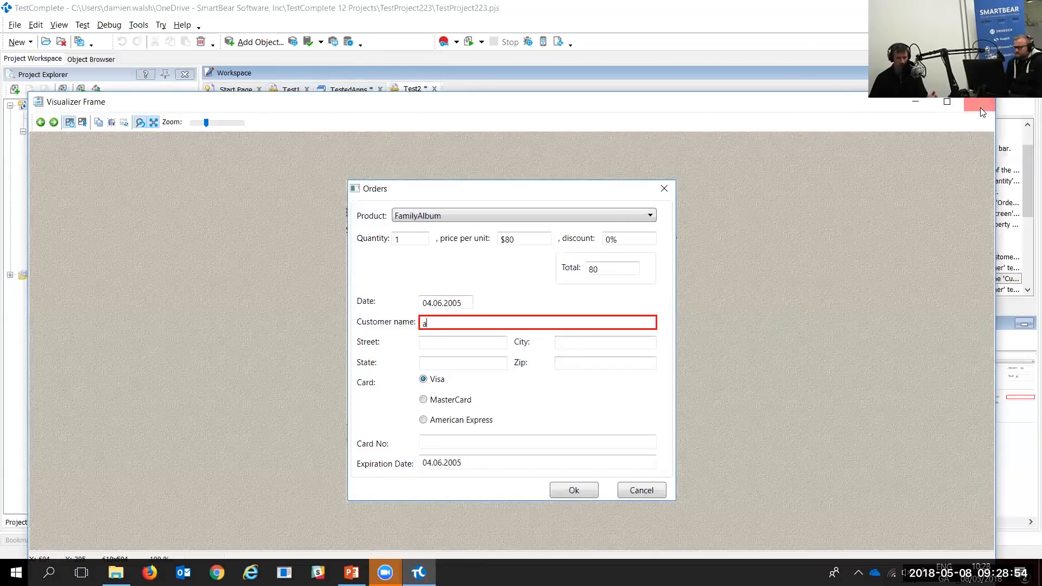
pyautogui.click(980, 107)
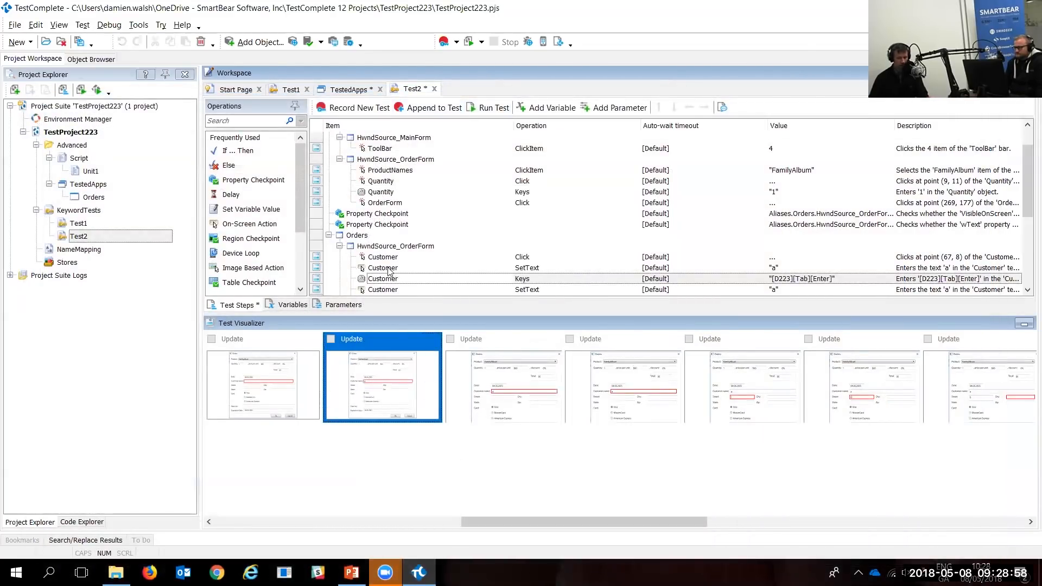
# Step: Run the Test2 keyword test and wait for its log
pyautogui.click(491, 108)
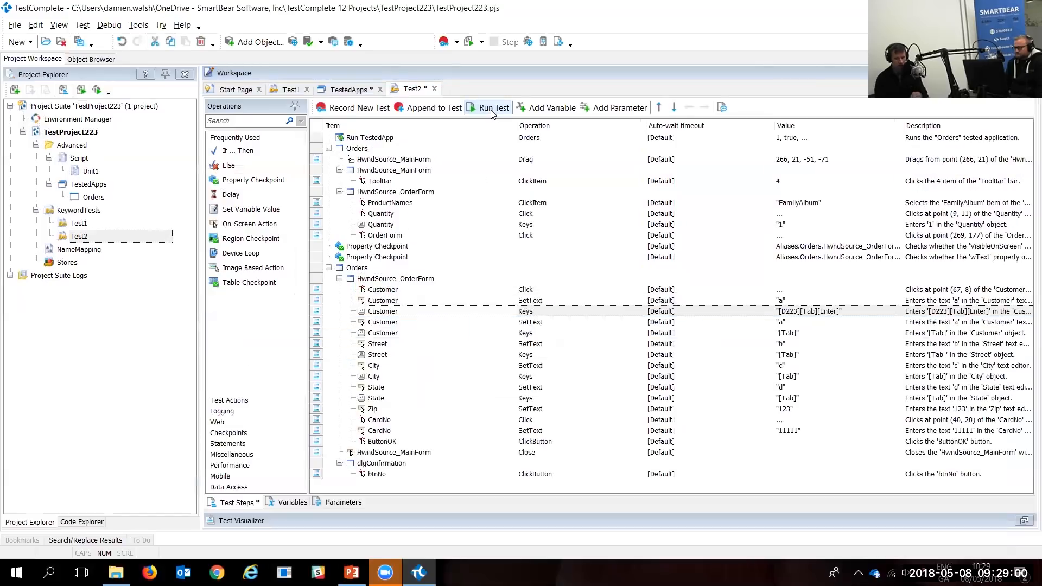
pyautogui.click(491, 108)
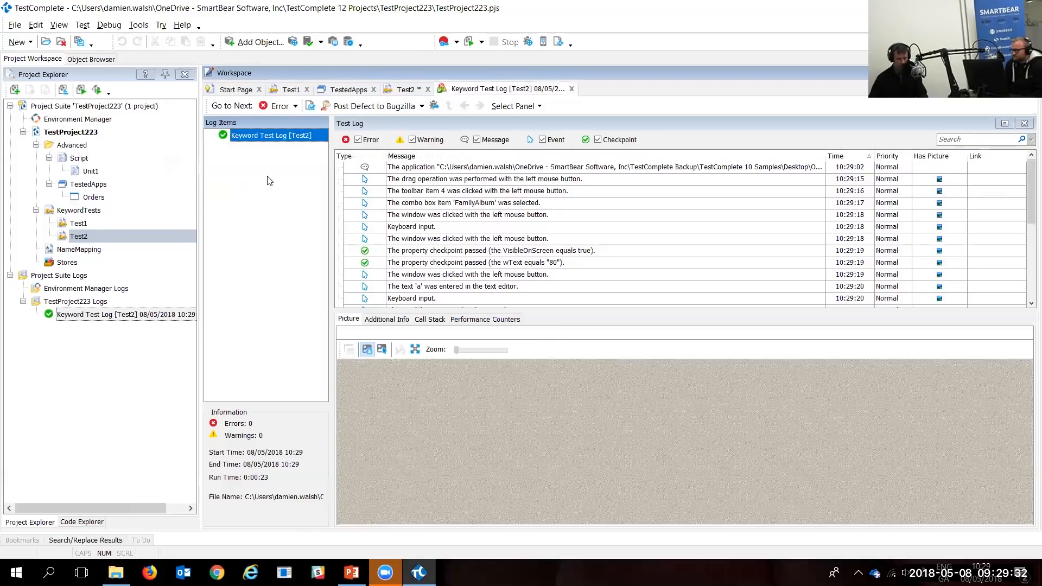
pyautogui.moveTo(279, 151); pyautogui.dragTo(313, 298)
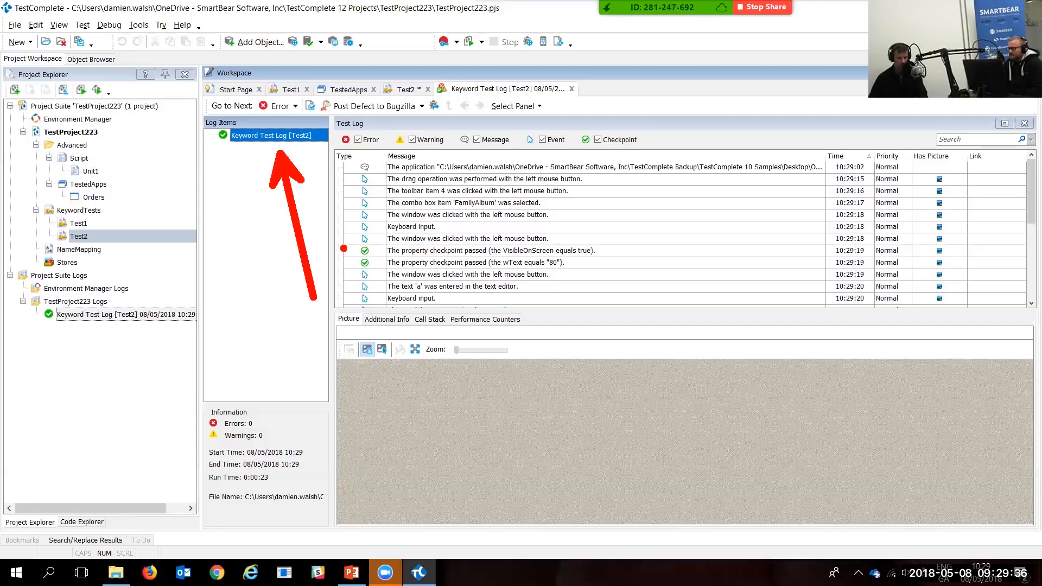
pyautogui.moveTo(343, 243)
pyautogui.mouseDown()
pyautogui.moveTo(447, 280)
pyautogui.moveTo(622, 280)
pyautogui.mouseUp()
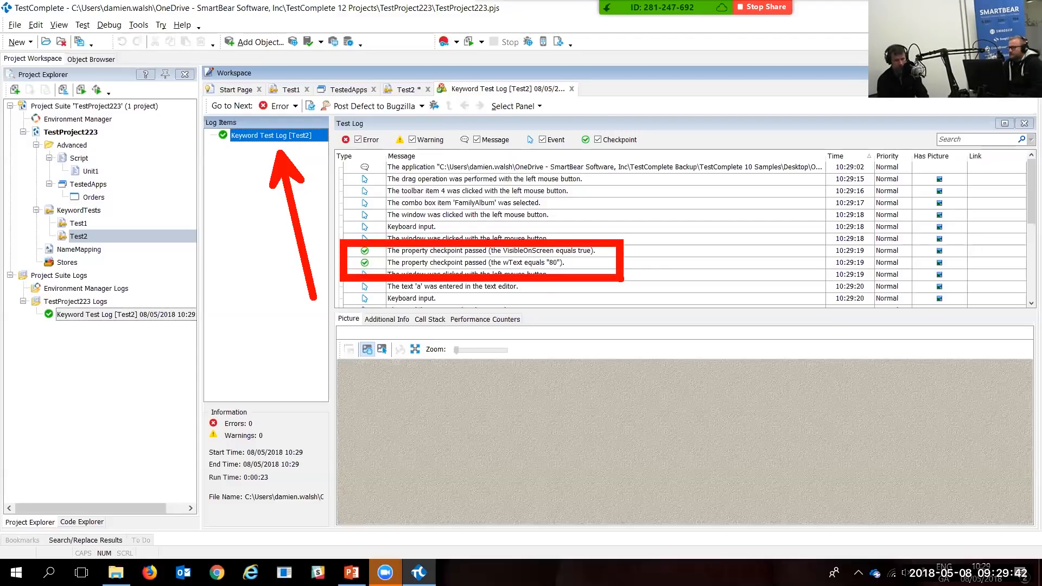
pyautogui.press('Escape')
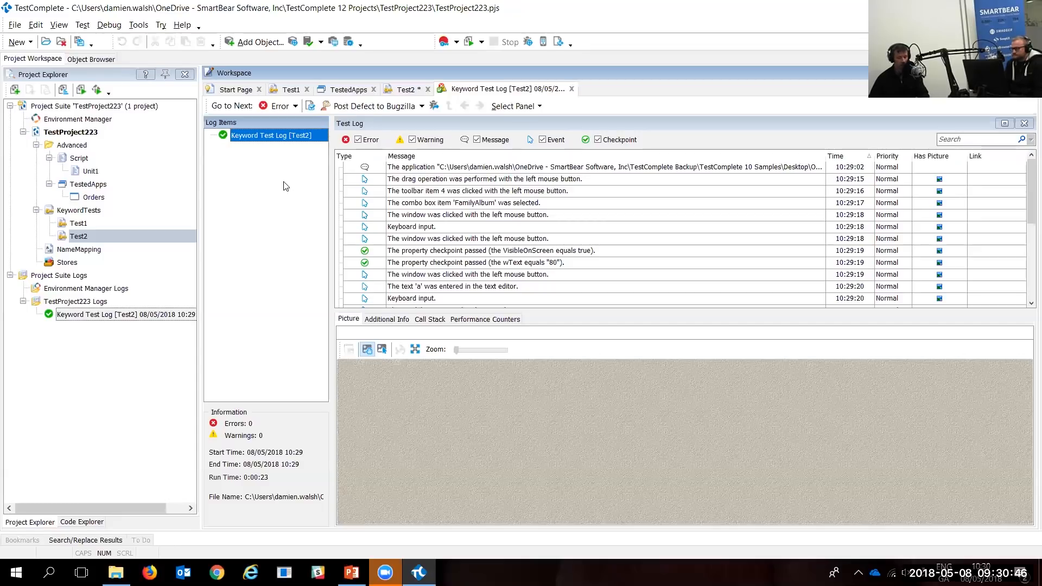
# Step: View expected and actual images for the FamilyAlbum log entry, then open TestedApps
pyautogui.click(495, 205)
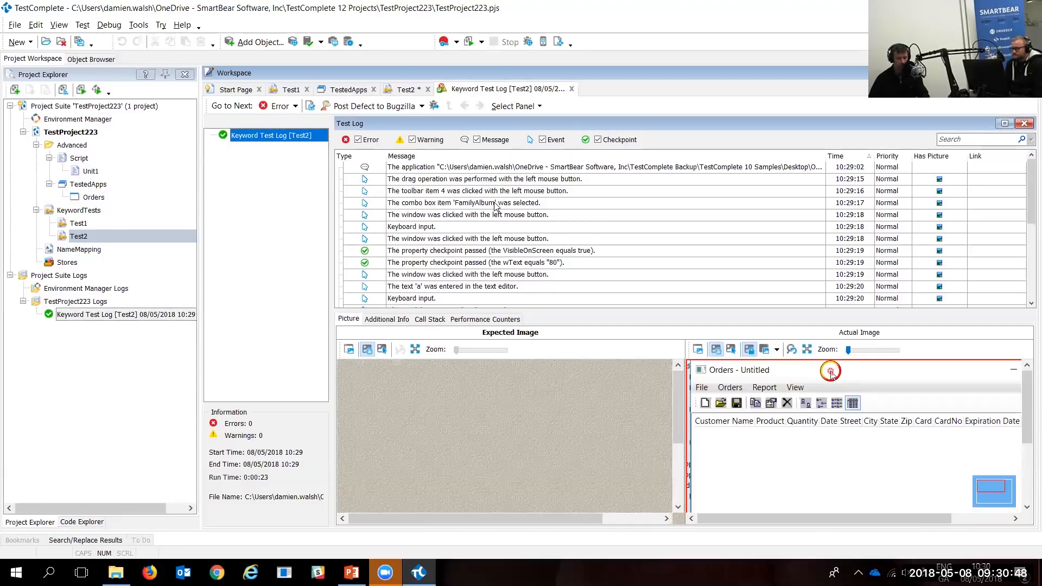
pyautogui.click(495, 206)
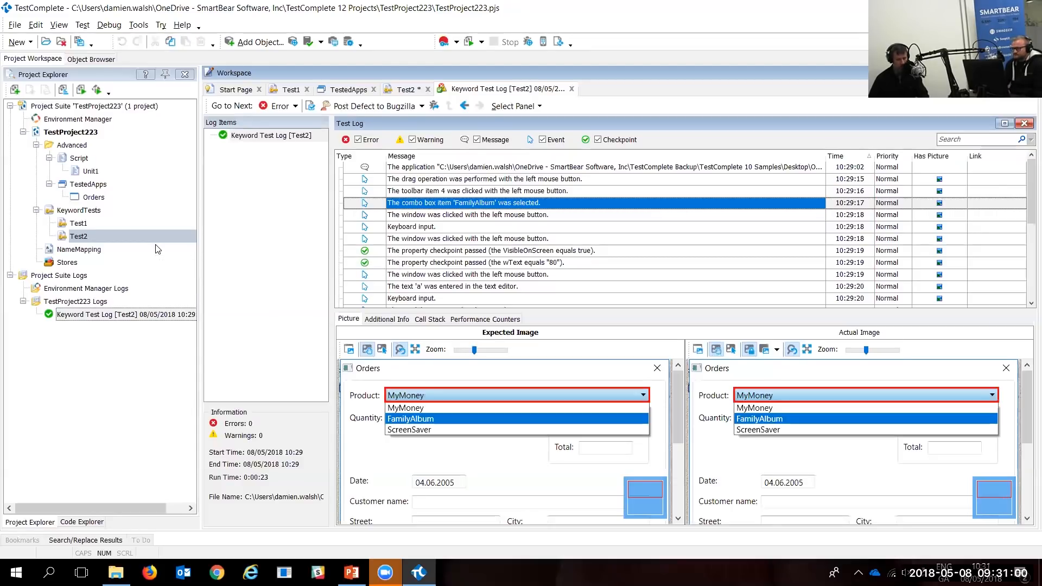
pyautogui.doubleClick(84, 184)
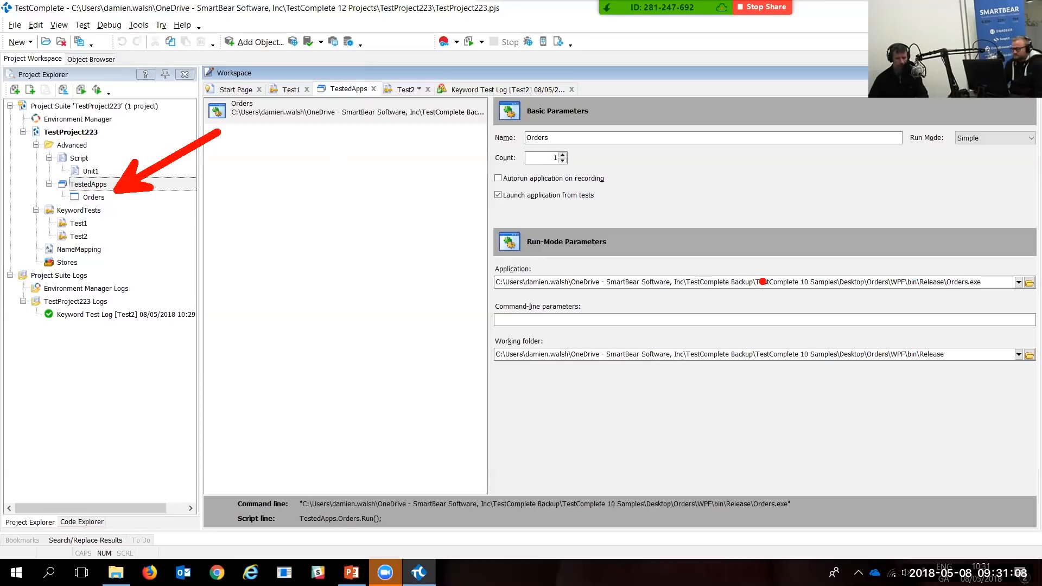
# Step: Highlight the Orders.exe application path, then reopen the Test2 keyword test
pyautogui.moveTo(489, 264)
pyautogui.mouseDown()
pyautogui.moveTo(814, 318)
pyautogui.moveTo(1004, 297)
pyautogui.mouseUp()
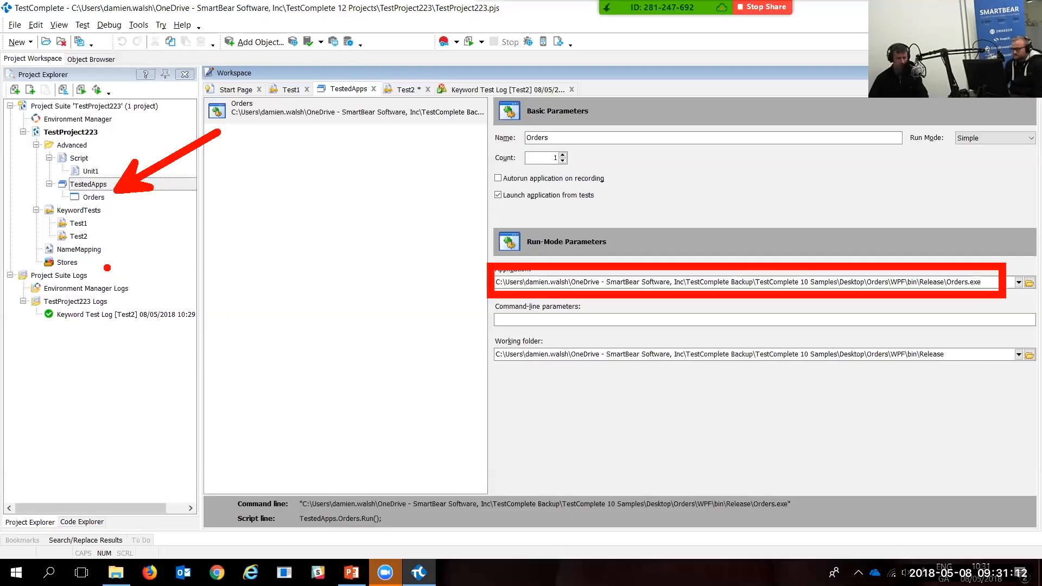
pyautogui.press('Escape')
pyautogui.doubleClick(82, 236)
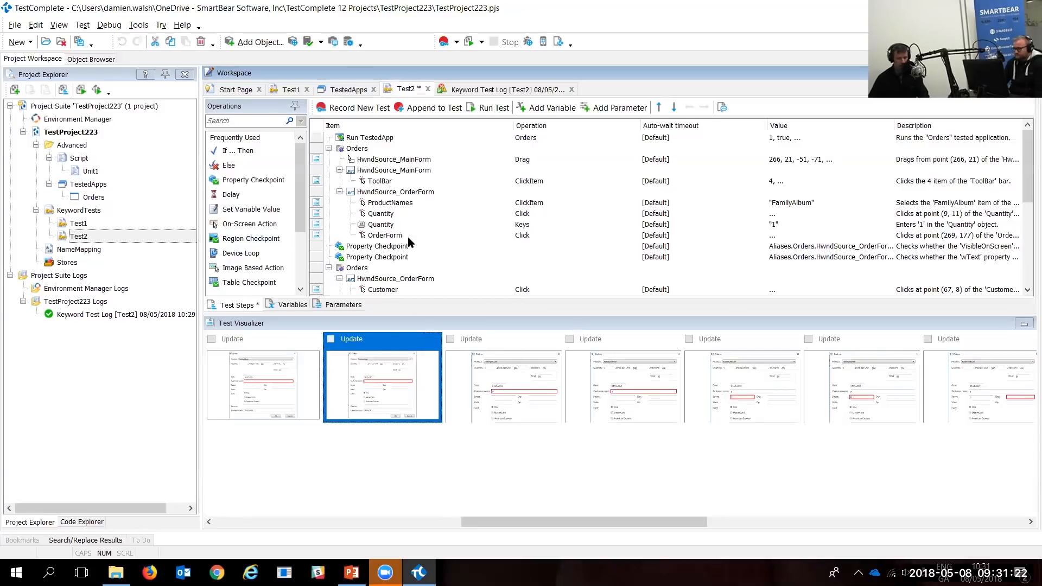
# Step: Convert Test2 to a Test2 script routine in Unit1, keeping descriptions as comments
pyautogui.rightClick(130, 238)
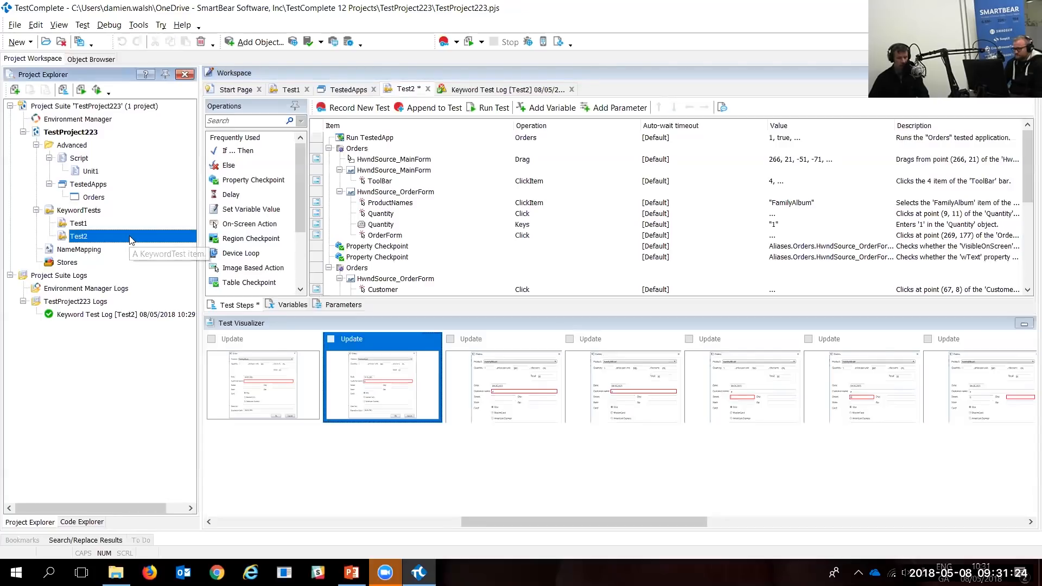
pyautogui.click(207, 269)
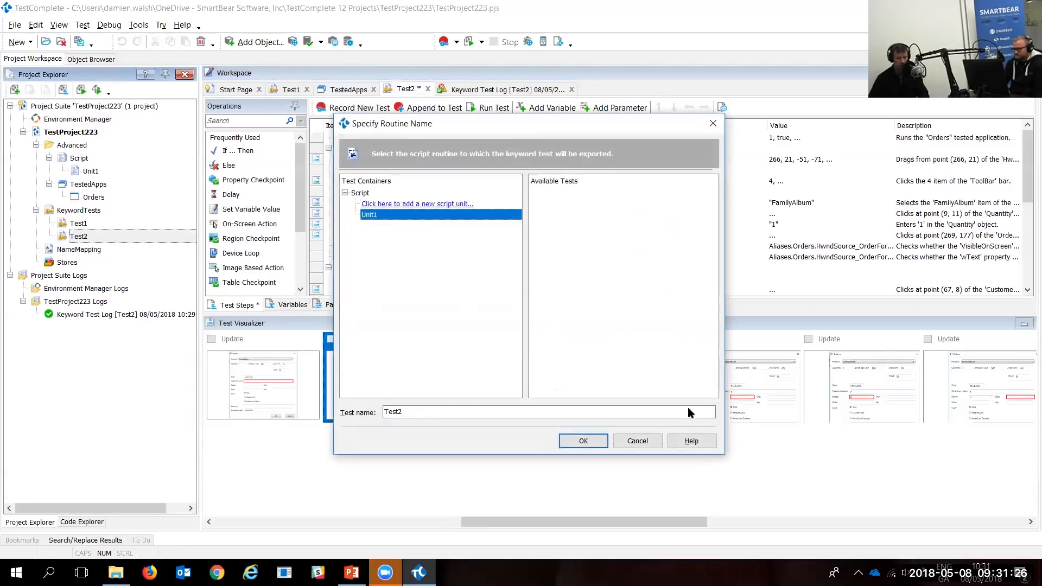
pyautogui.click(581, 434)
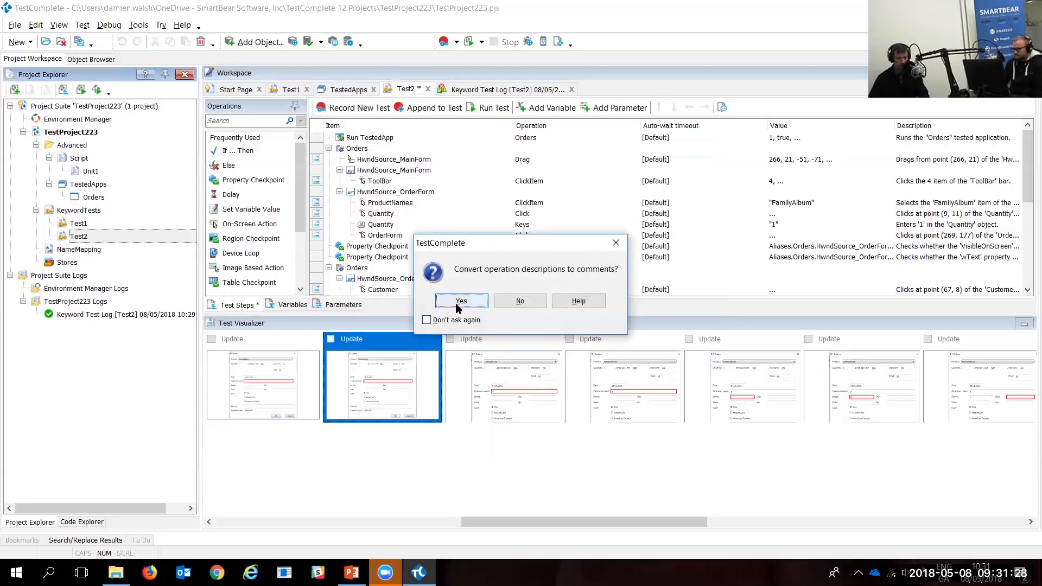
pyautogui.click(463, 301)
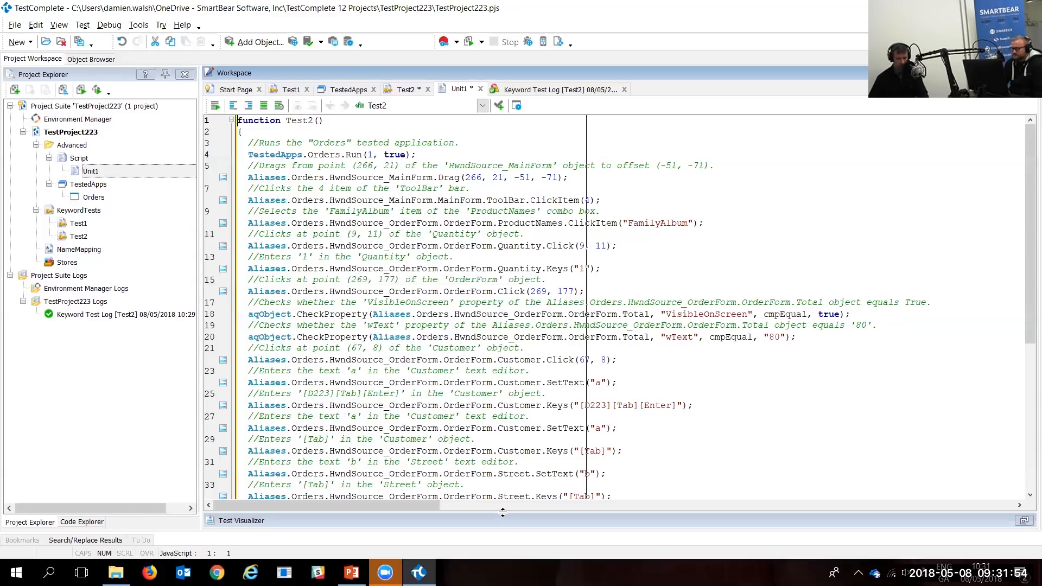
# Step: Enlarge the Test Visualizer panel and reopen the Test2 keyword test from Project Explorer
pyautogui.moveTo(502, 513); pyautogui.dragTo(477, 294)
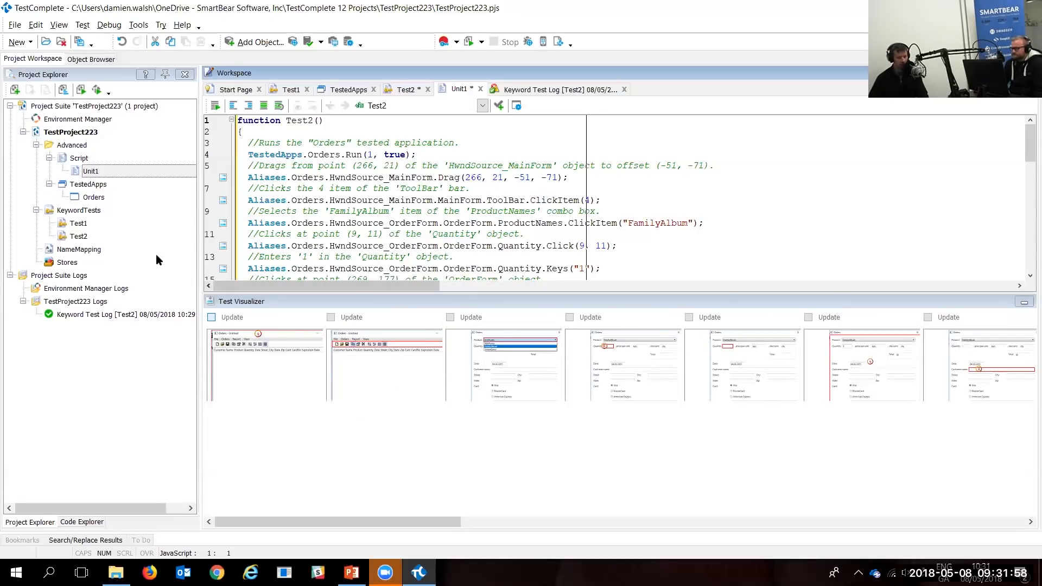
pyautogui.doubleClick(72, 238)
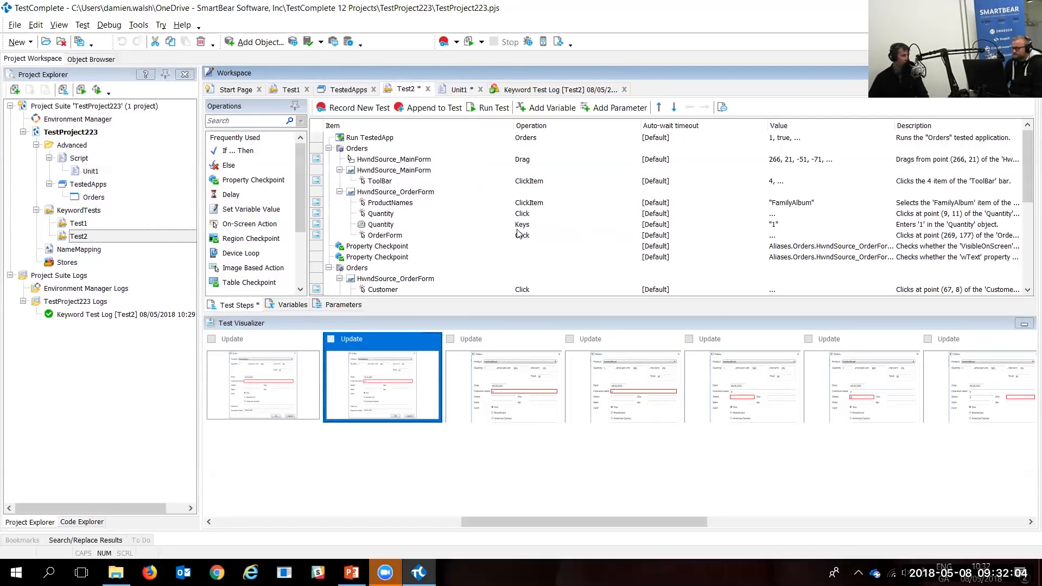
pyautogui.scroll(-1, 385, 278)
pyautogui.click(384, 279)
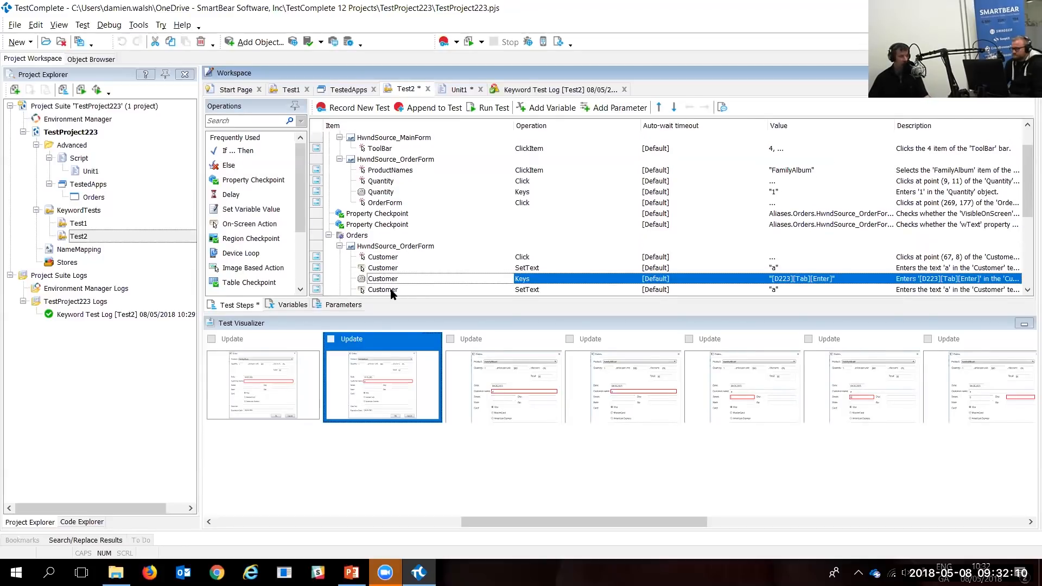
pyautogui.scroll(-1, 391, 292)
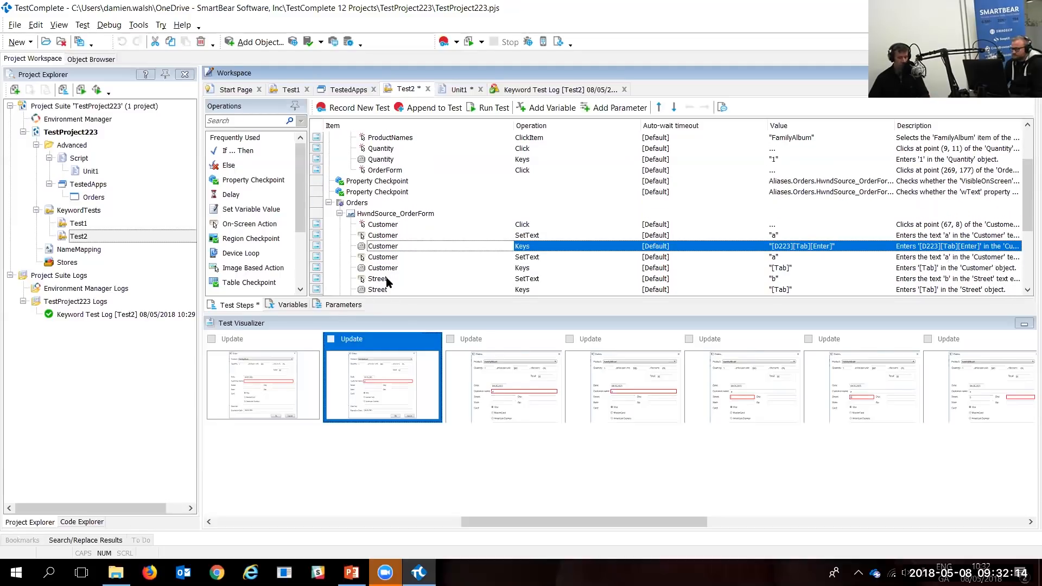
pyautogui.moveTo(386, 280)
pyautogui.mouseDown()
pyautogui.moveTo(386, 228)
pyautogui.moveTo(390, 279)
pyautogui.mouseUp()
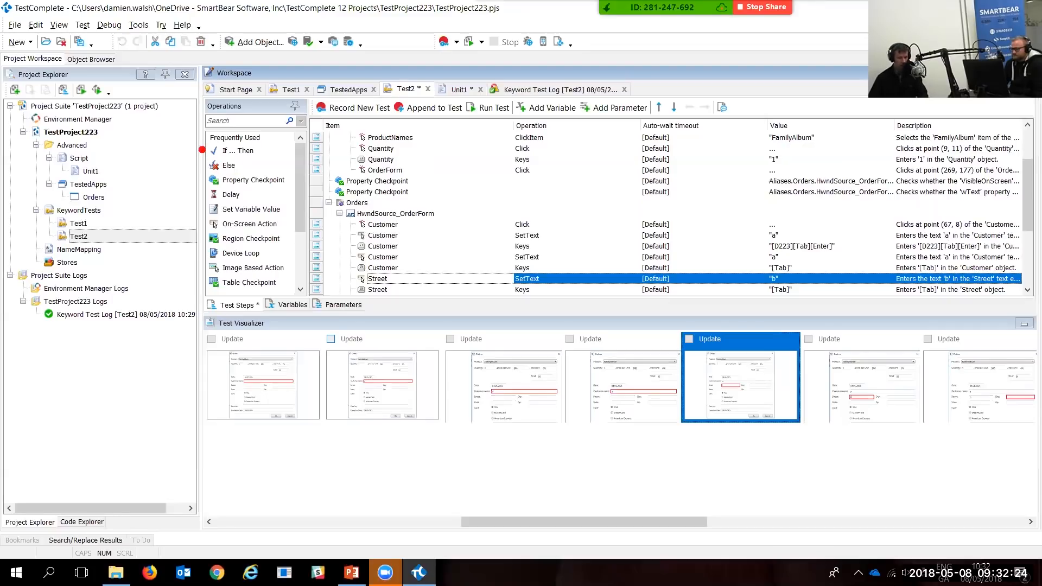
pyautogui.moveTo(203, 118)
pyautogui.mouseDown()
pyautogui.moveTo(235, 260)
pyautogui.moveTo(275, 299)
pyautogui.moveTo(318, 311)
pyautogui.mouseUp()
pyautogui.moveTo(266, 111); pyautogui.dragTo(234, 45)
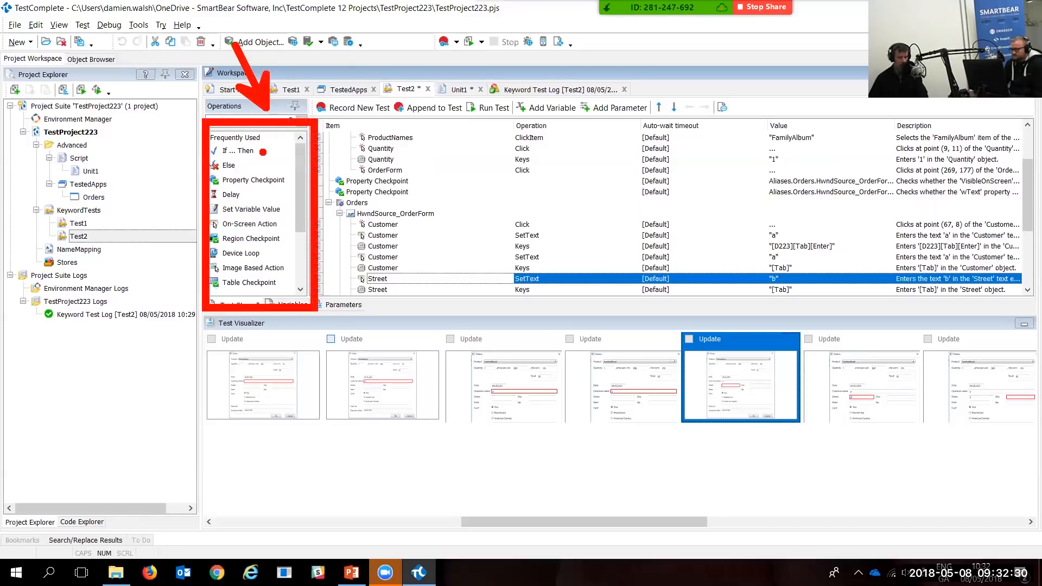
pyautogui.moveTo(264, 144); pyautogui.dragTo(322, 114)
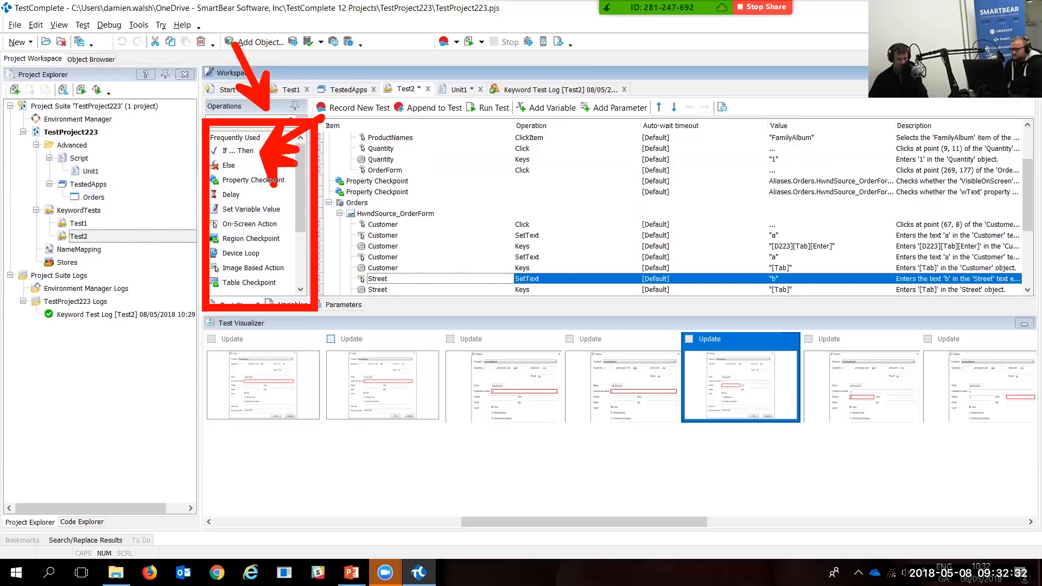
pyautogui.press('Escape')
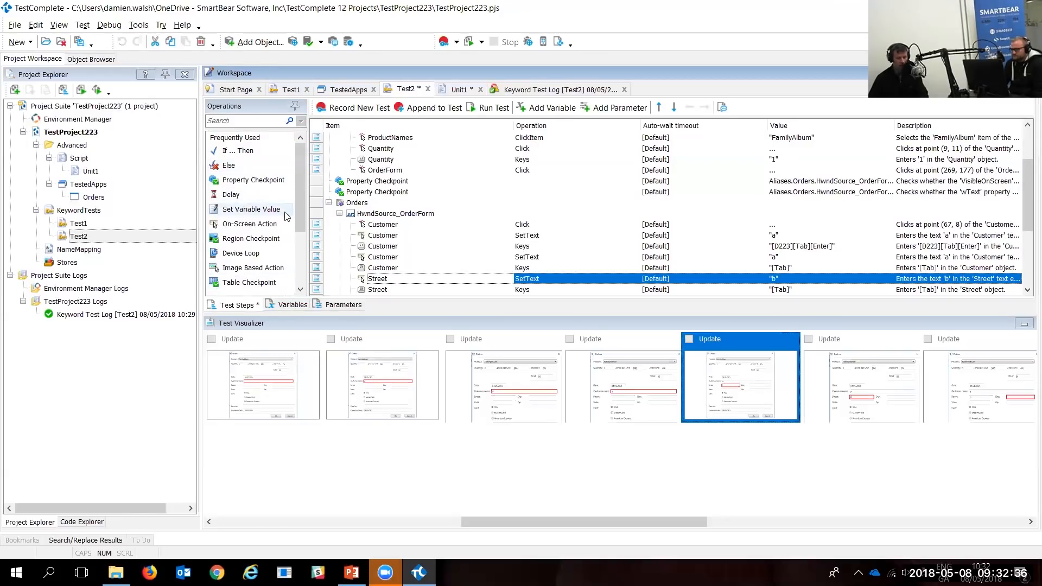
pyautogui.moveTo(300, 220); pyautogui.dragTo(299, 258)
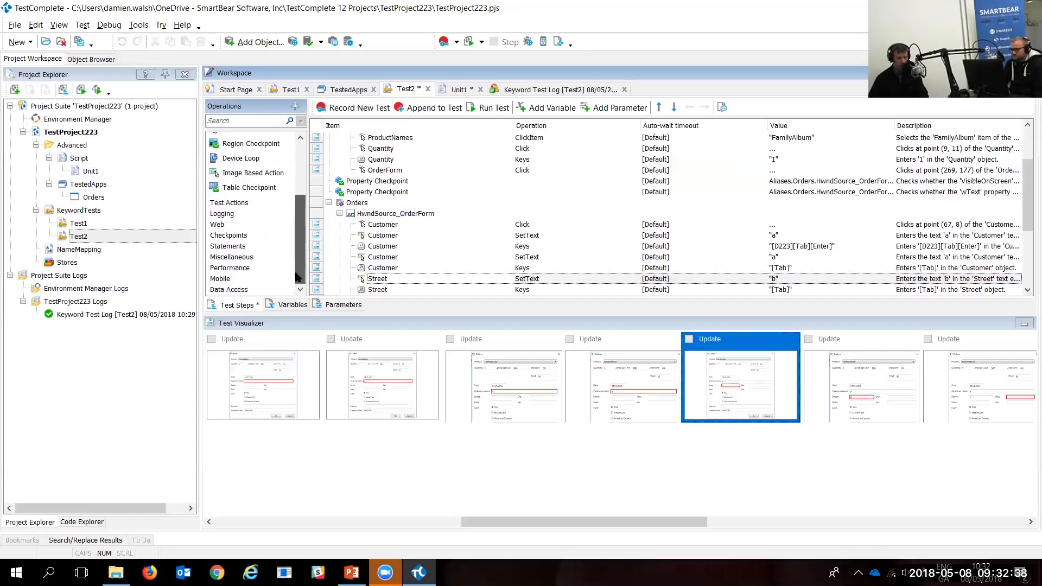
# Step: Expand the Checkpoints category in the Operations panel
pyautogui.click(234, 236)
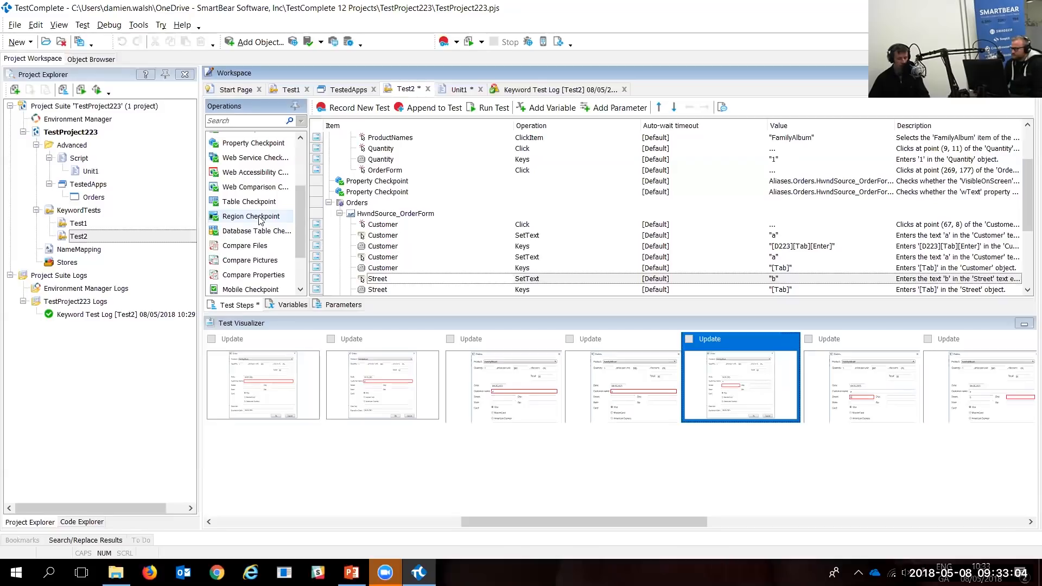
pyautogui.scroll(-1, 259, 220)
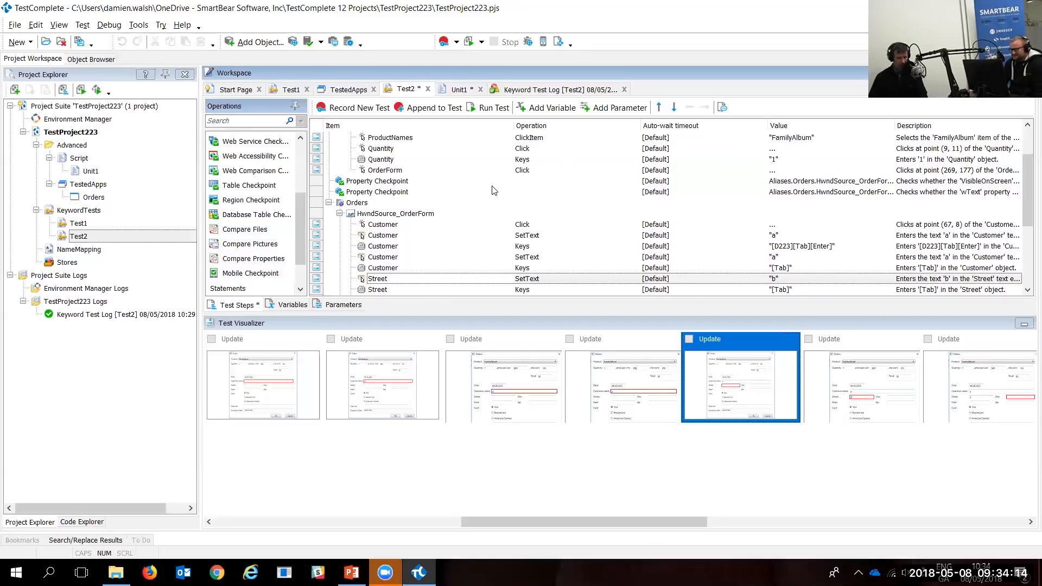
pyautogui.scroll(2, 494, 190)
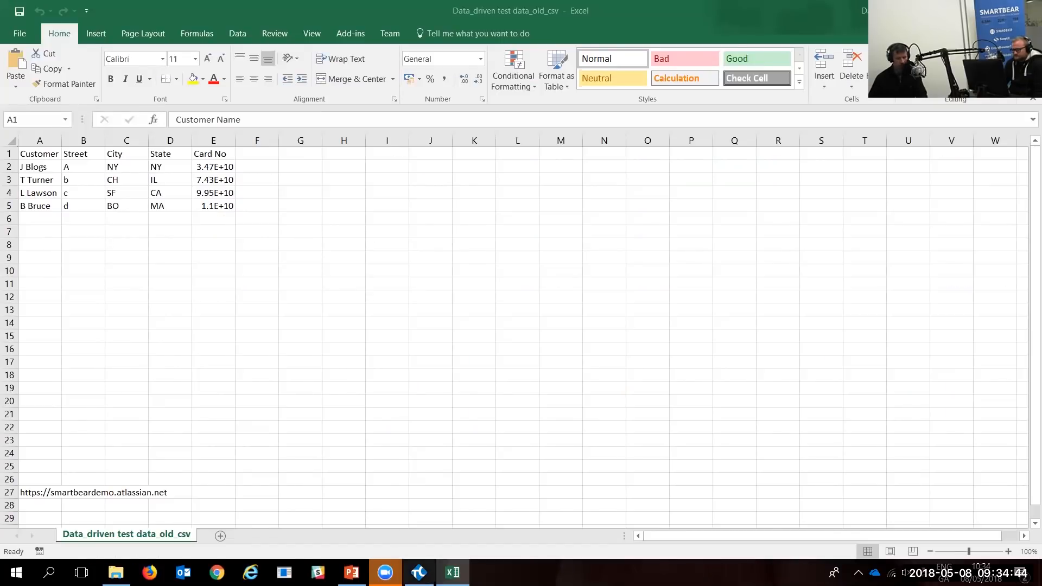
pyautogui.click(419, 572)
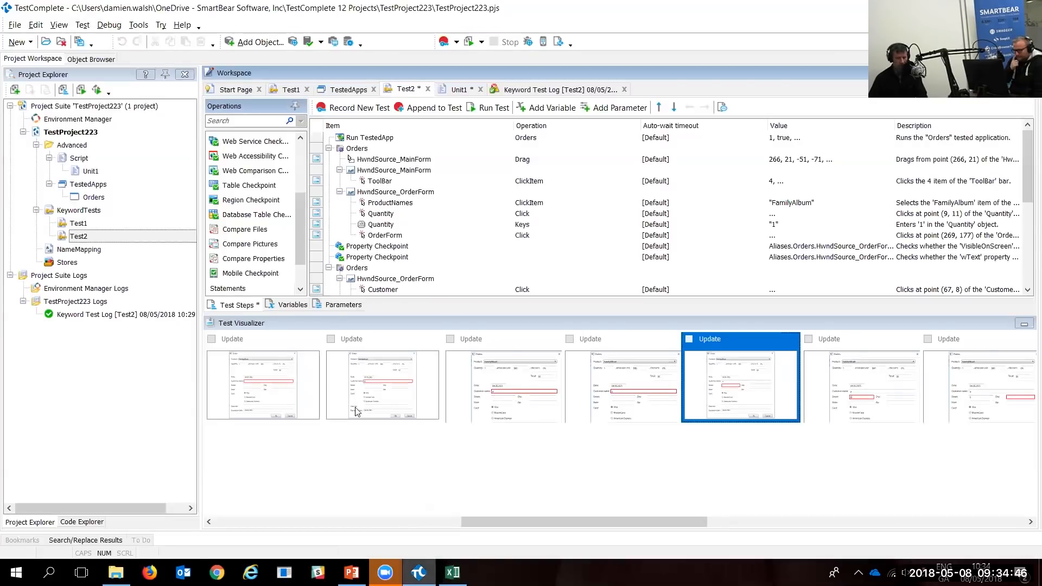
pyautogui.click(400, 182)
pyautogui.scroll(-1, 400, 183)
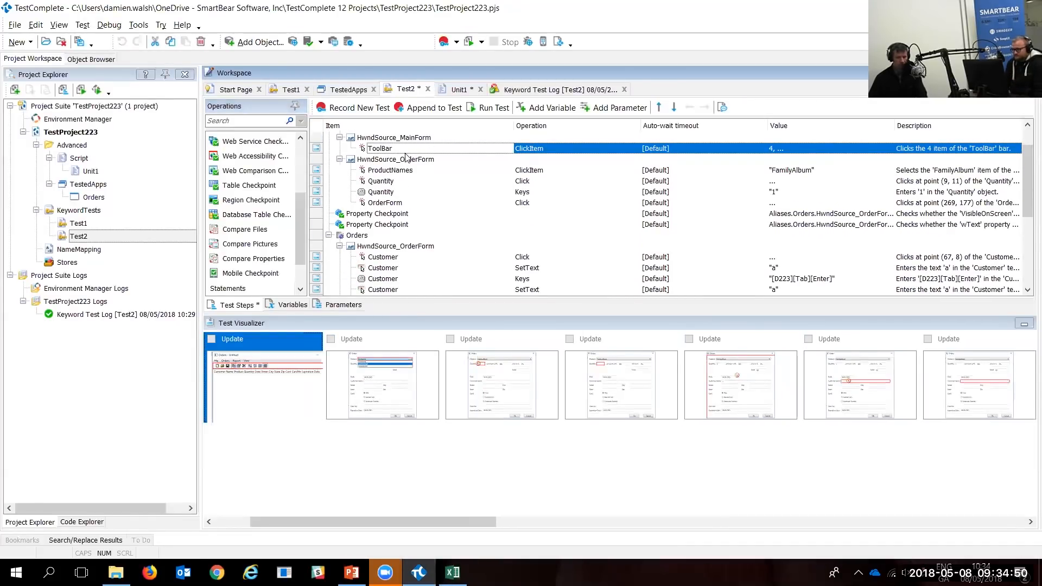
# Step: Select the Customer through ButtonOK steps and choose Make Data Loop for them
pyautogui.scroll(-3, 407, 157)
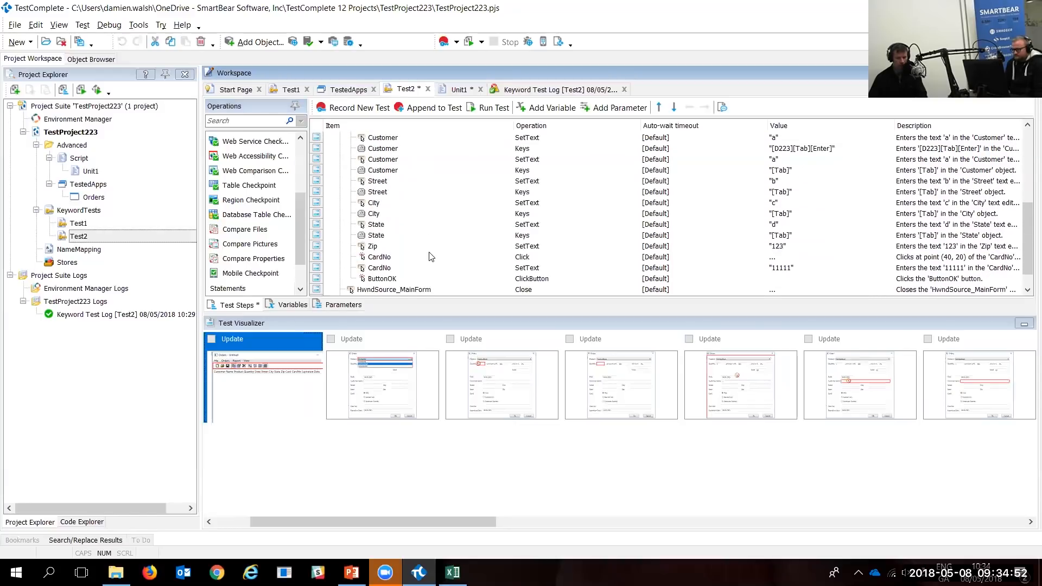
pyautogui.keyDown('shift'); pyautogui.click(423, 279); pyautogui.keyUp('shift')
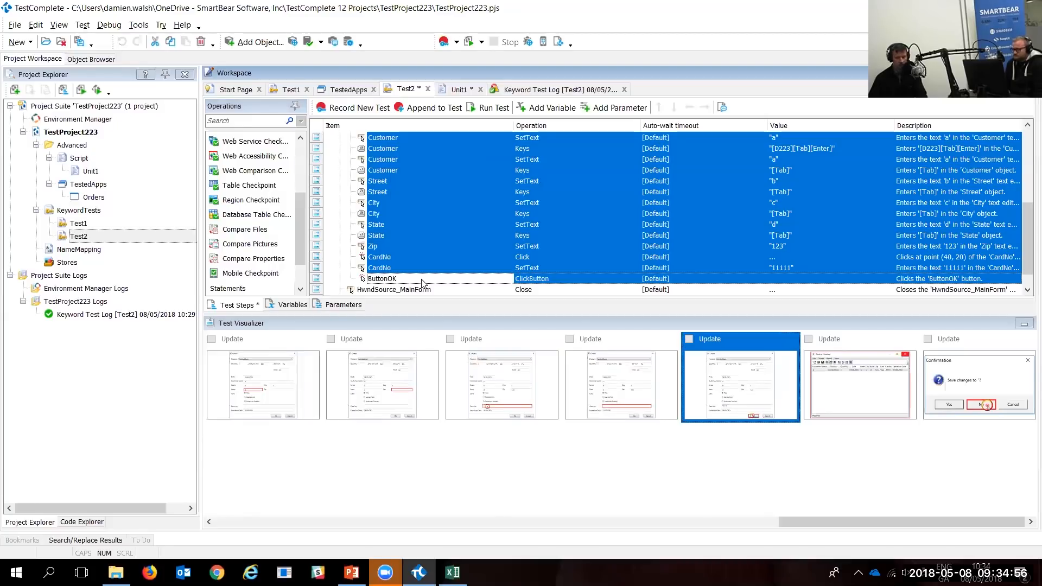
pyautogui.rightClick(497, 201)
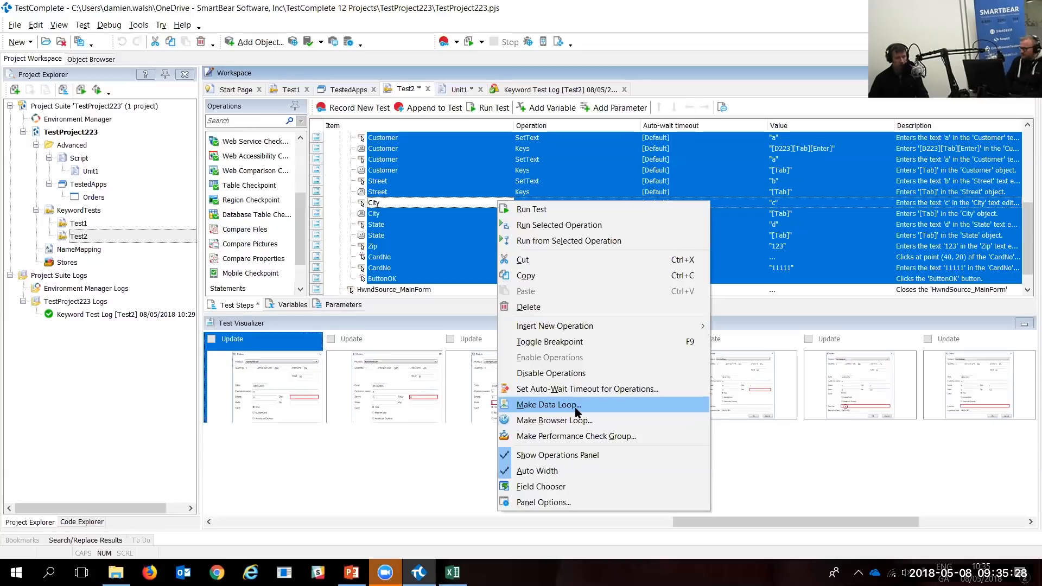
pyautogui.click(574, 406)
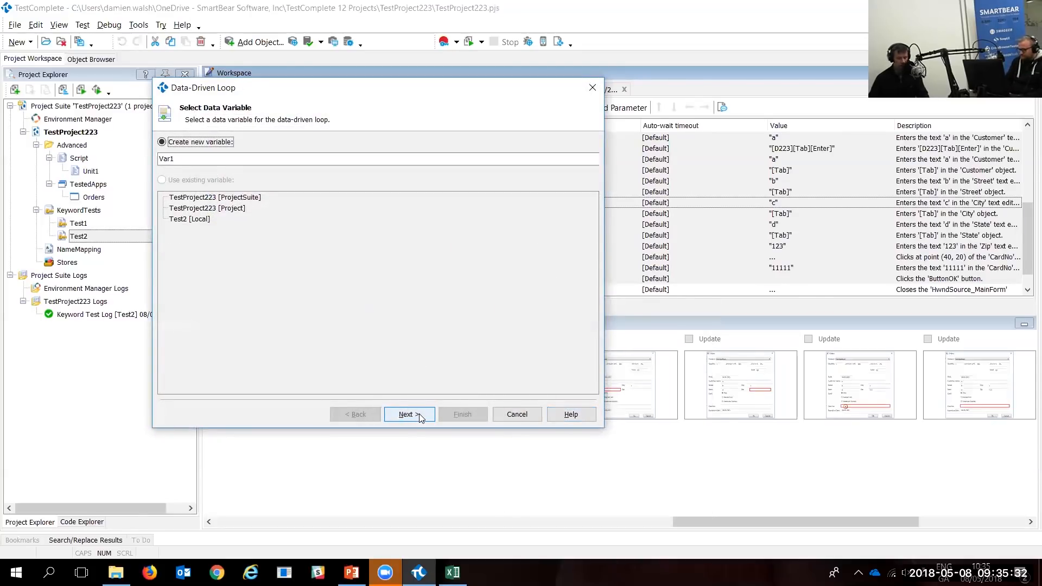
# Step: Name the loop's data variable new_orders
pyautogui.press('Tab')
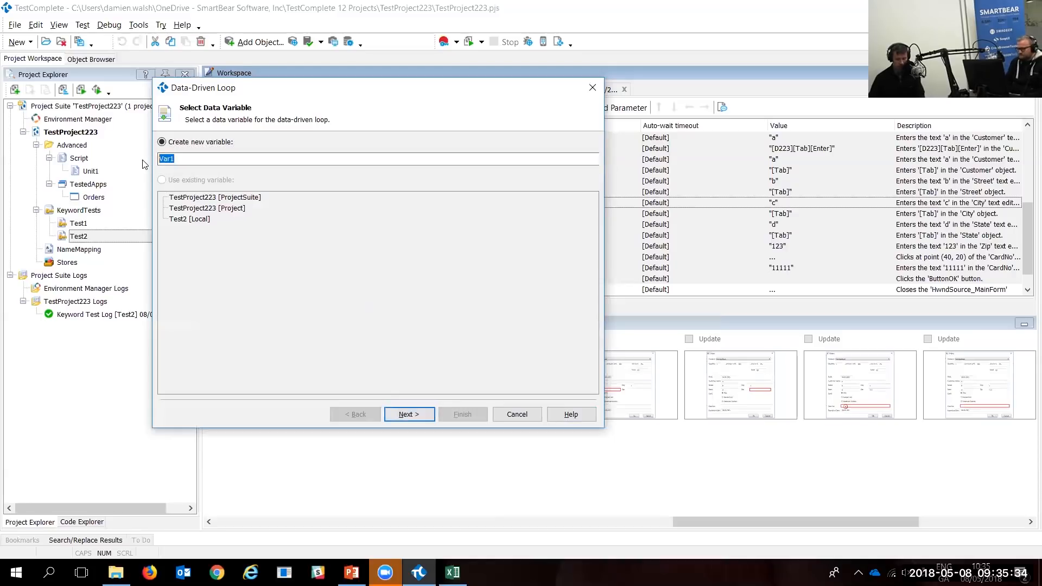
pyautogui.write('new')
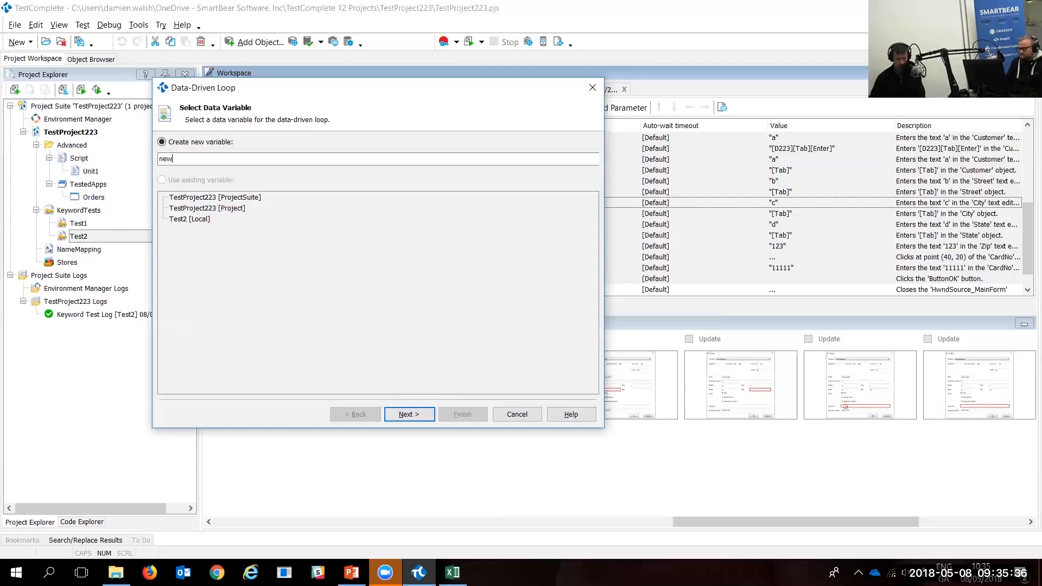
pyautogui.write('_orders')
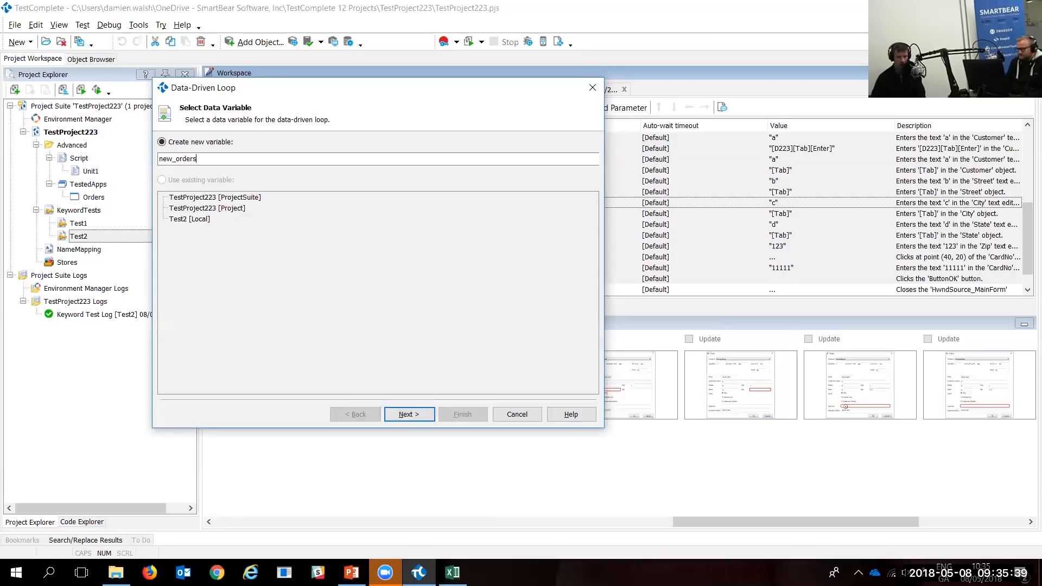
pyautogui.click(409, 414)
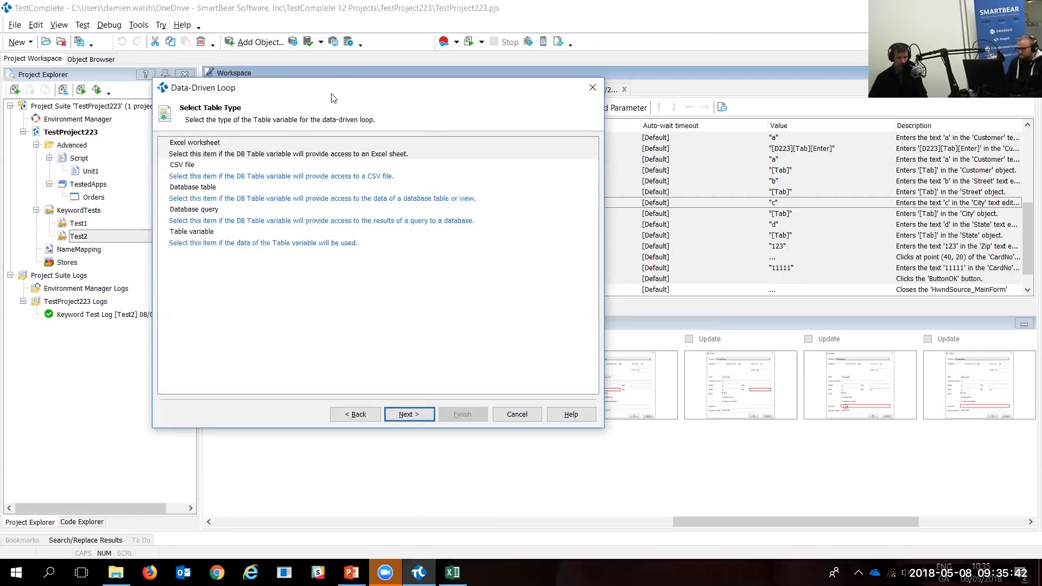
# Step: Choose CSV file as the loop's table type, then view the customer data in Excel
pyautogui.moveTo(338, 100); pyautogui.dragTo(439, 111)
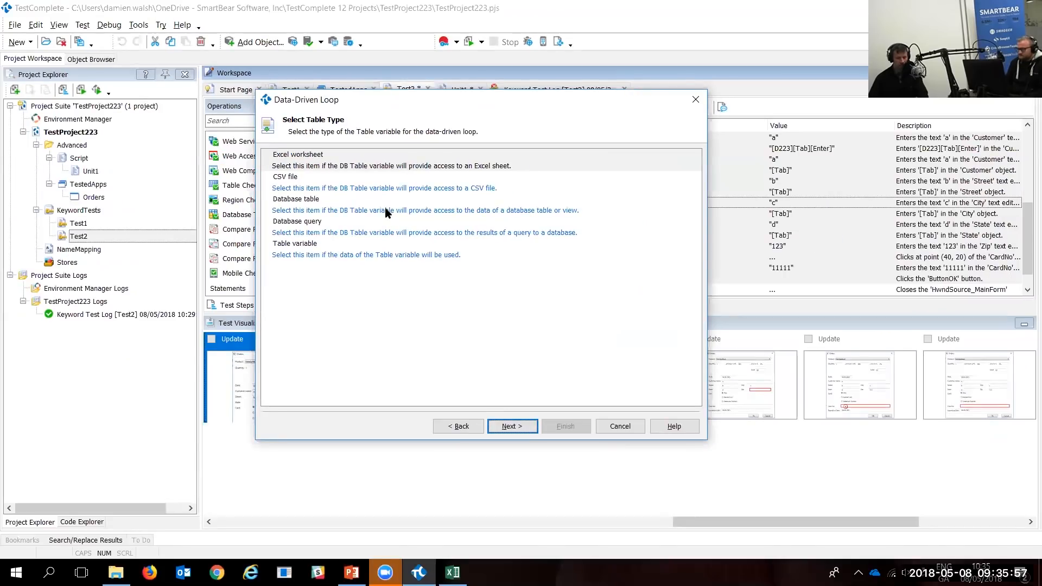
pyautogui.click(289, 181)
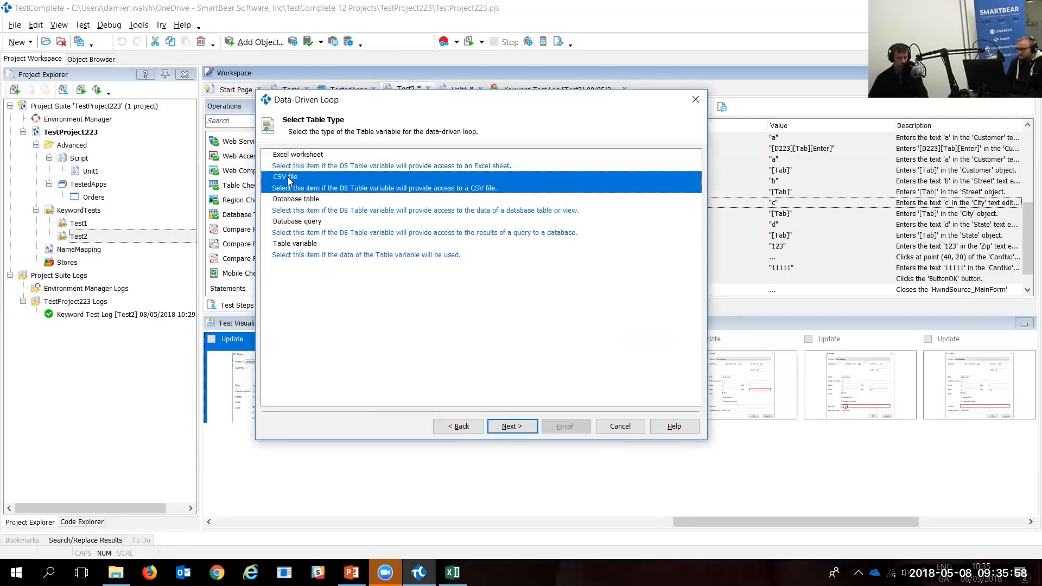
pyautogui.click(452, 573)
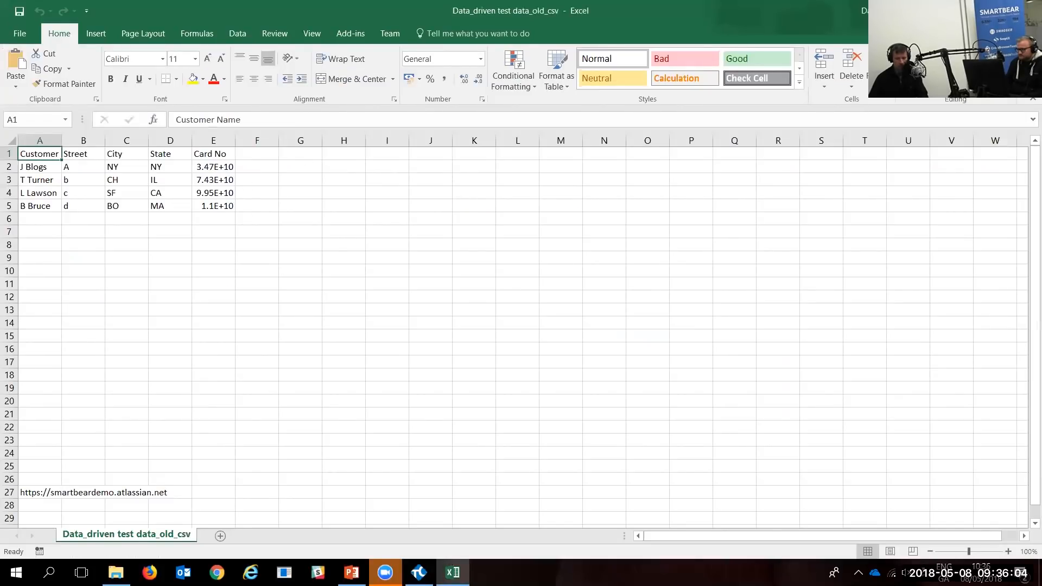
# Step: Preview the Data_driven test data_updated CSV file as the loop's source
pyautogui.hotkey('alt', 'F4')
pyautogui.click(522, 427)
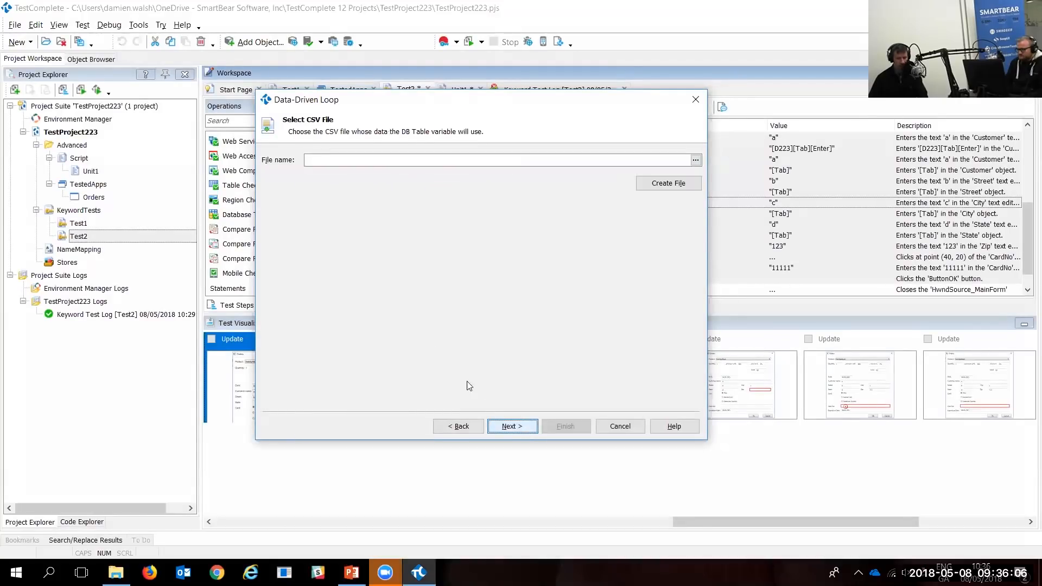
pyautogui.click(696, 161)
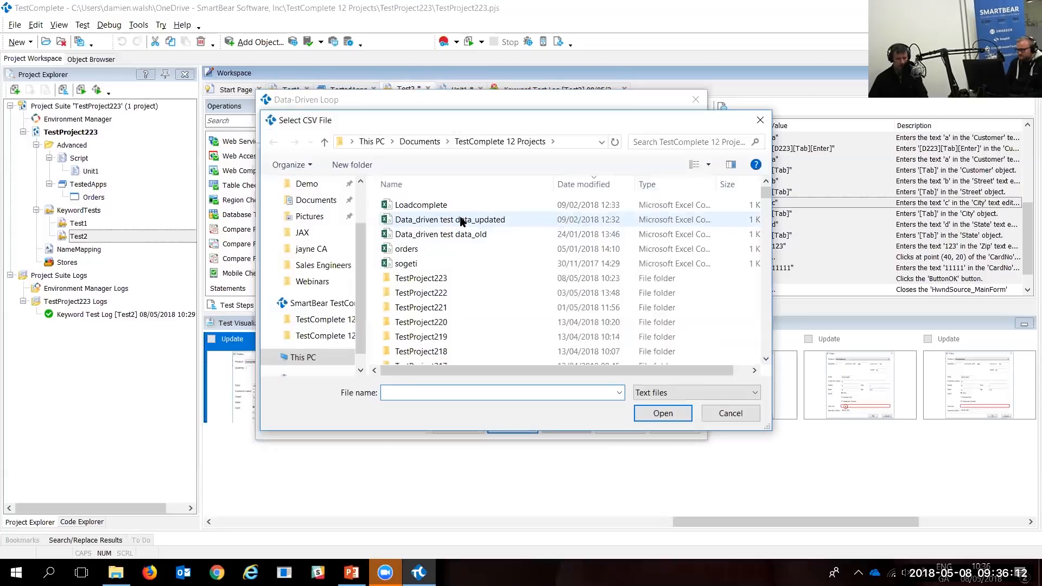
pyautogui.click(462, 220)
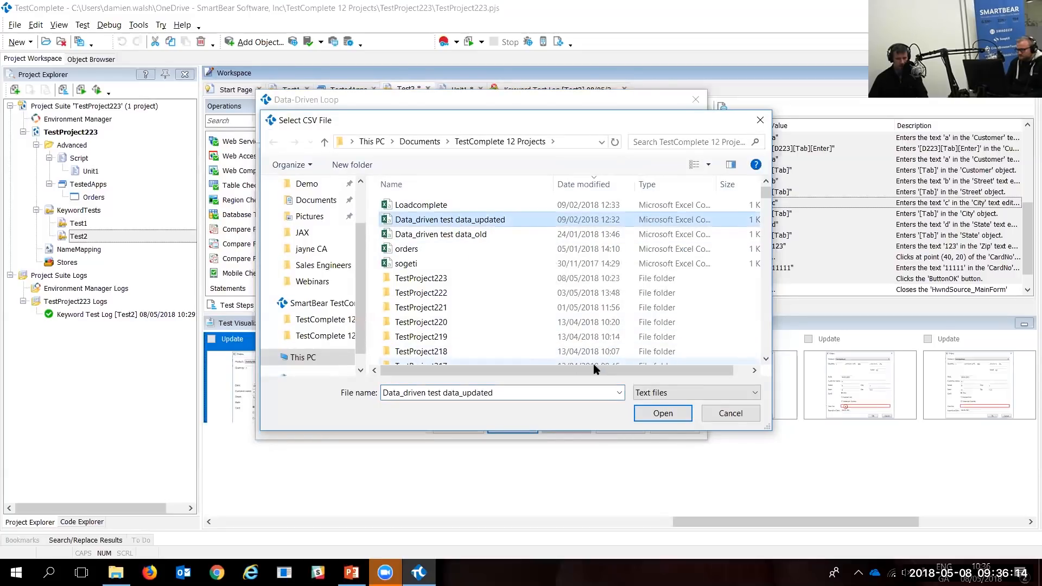
pyautogui.click(663, 413)
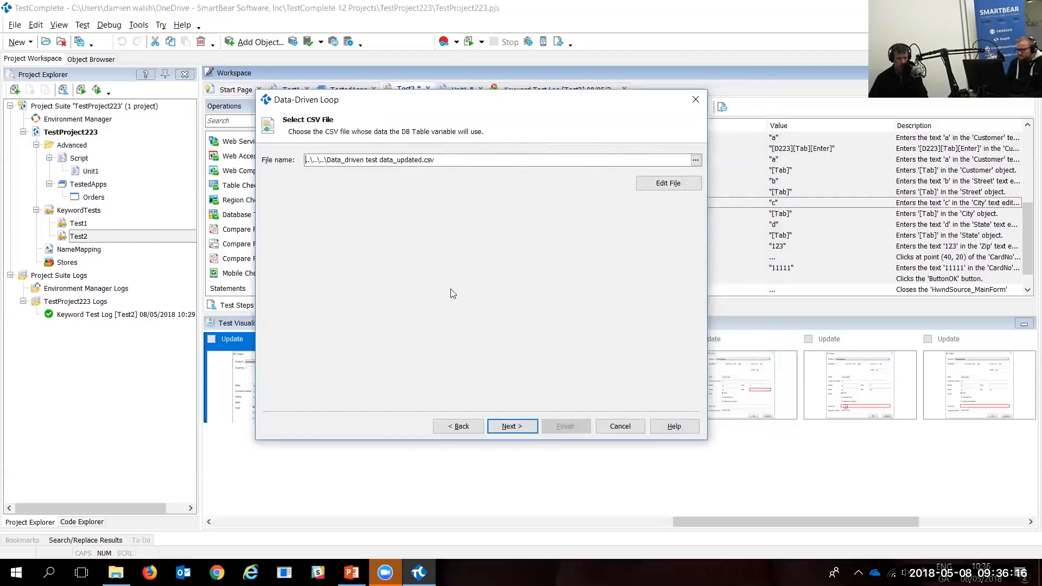
pyautogui.click(516, 425)
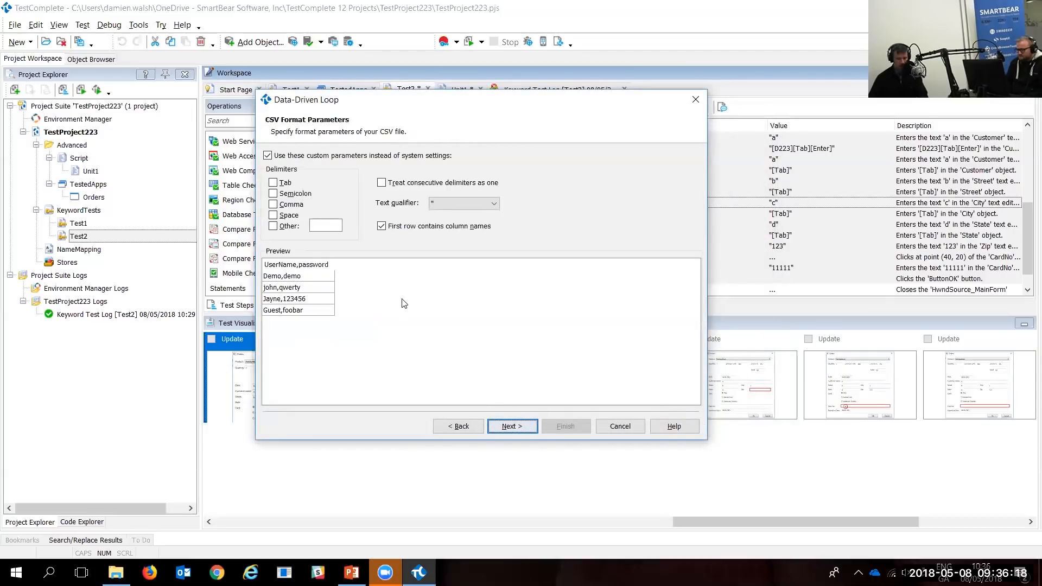
# Step: Try the Data_driven test data_old CSV file instead and preview it
pyautogui.click(459, 426)
pyautogui.click(696, 161)
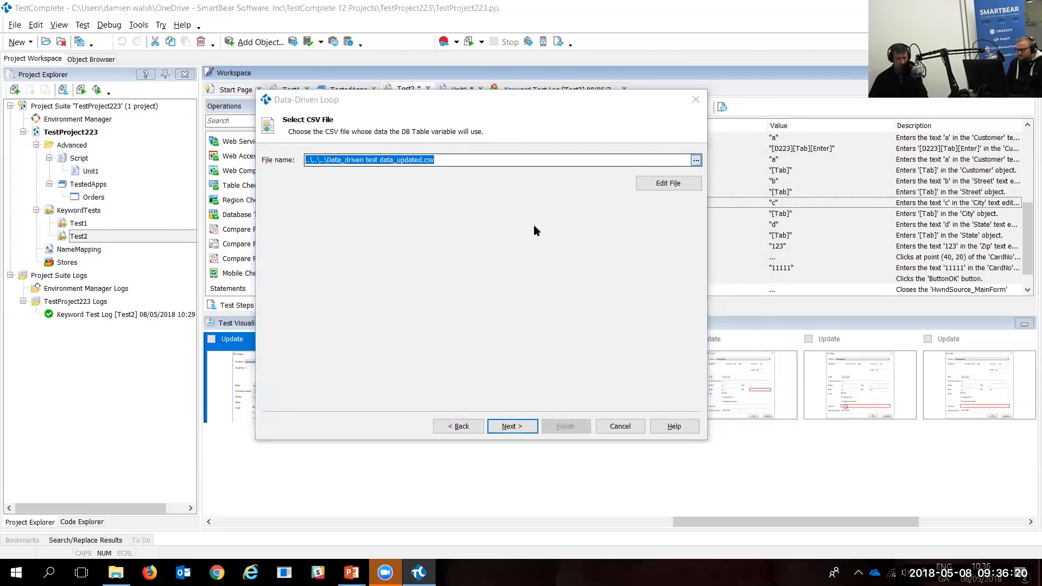
pyautogui.click(475, 235)
pyautogui.doubleClick(475, 236)
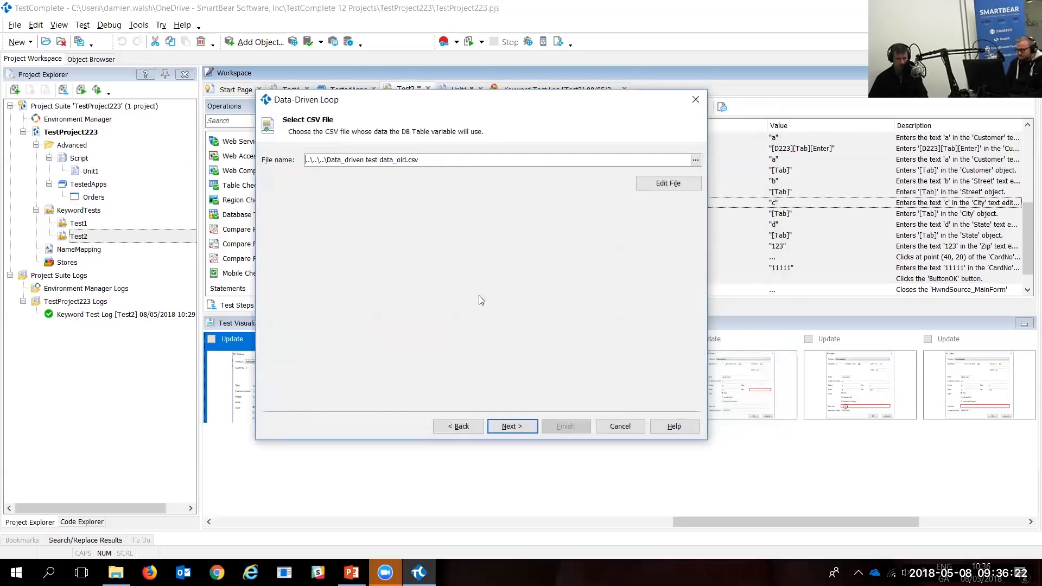
pyautogui.click(512, 426)
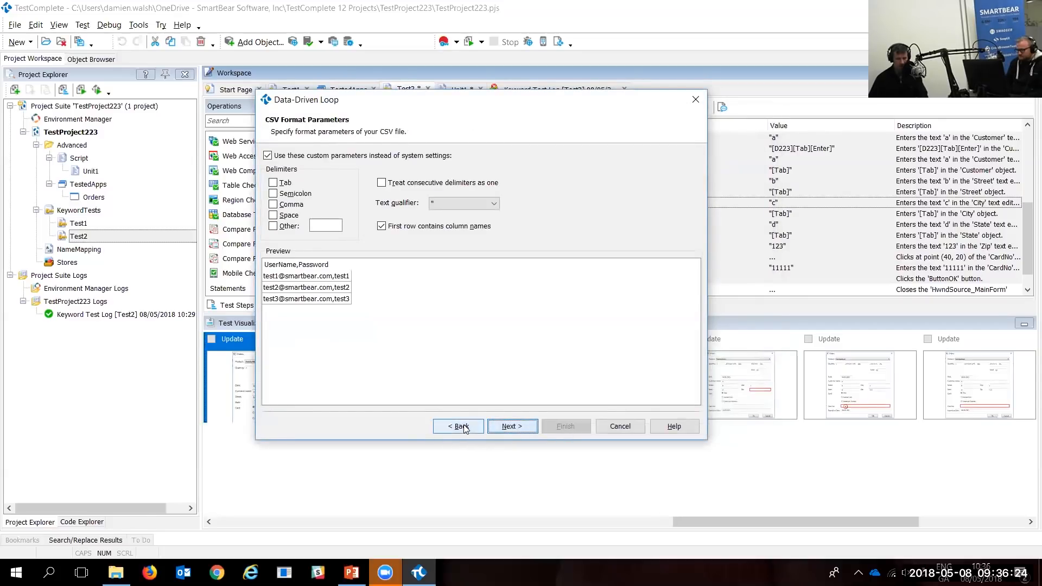
# Step: Settle on orders.csv as the data file and continue to its format settings
pyautogui.click(461, 425)
pyautogui.click(696, 160)
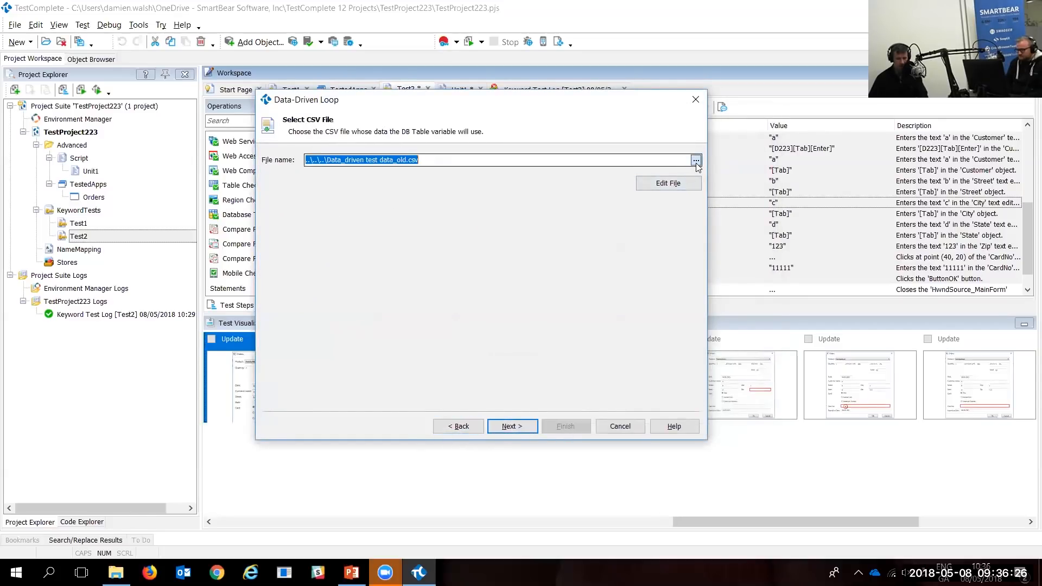
pyautogui.click(434, 249)
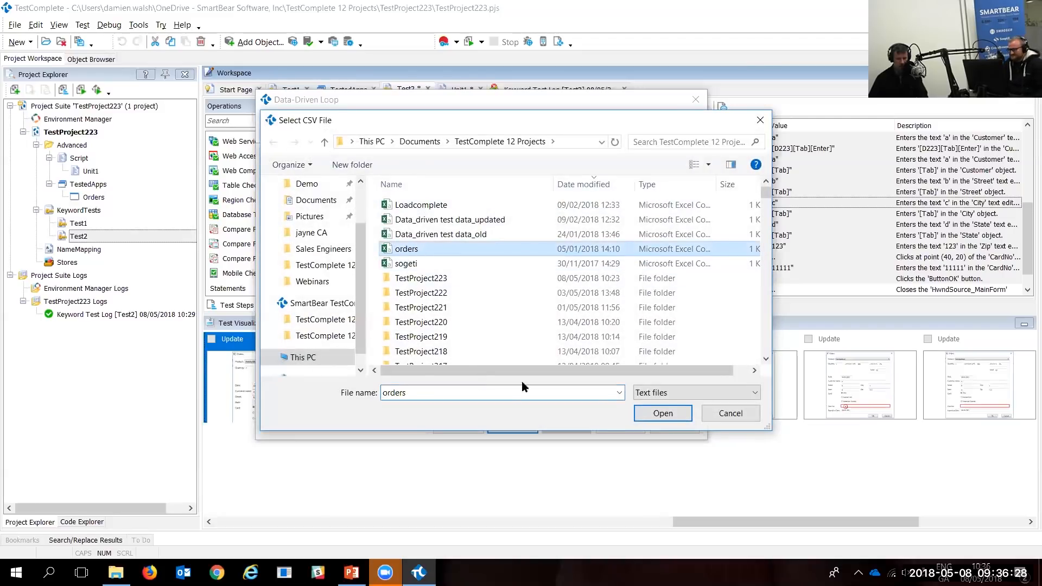
pyautogui.click(685, 414)
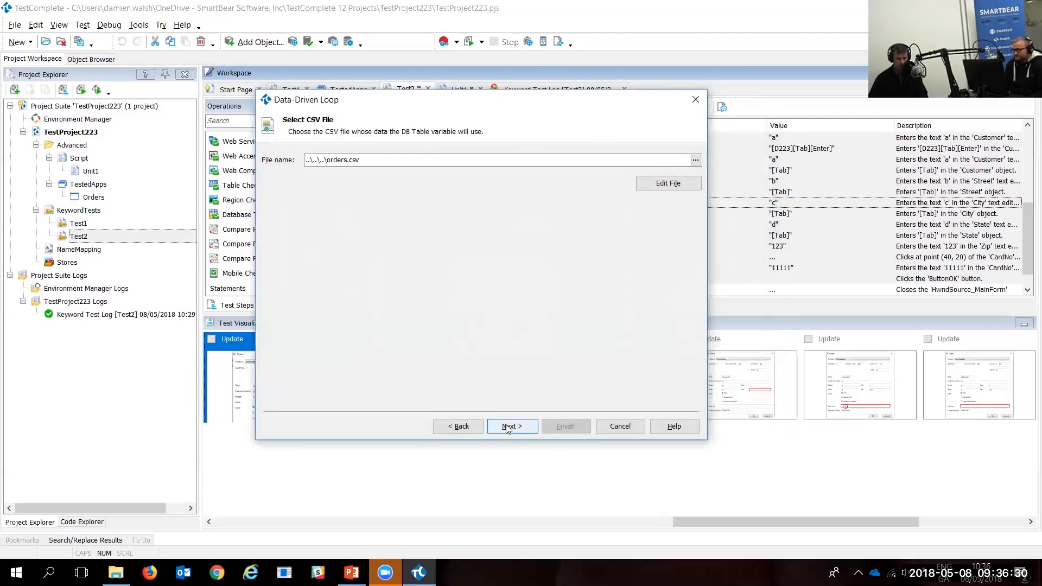
pyautogui.click(513, 426)
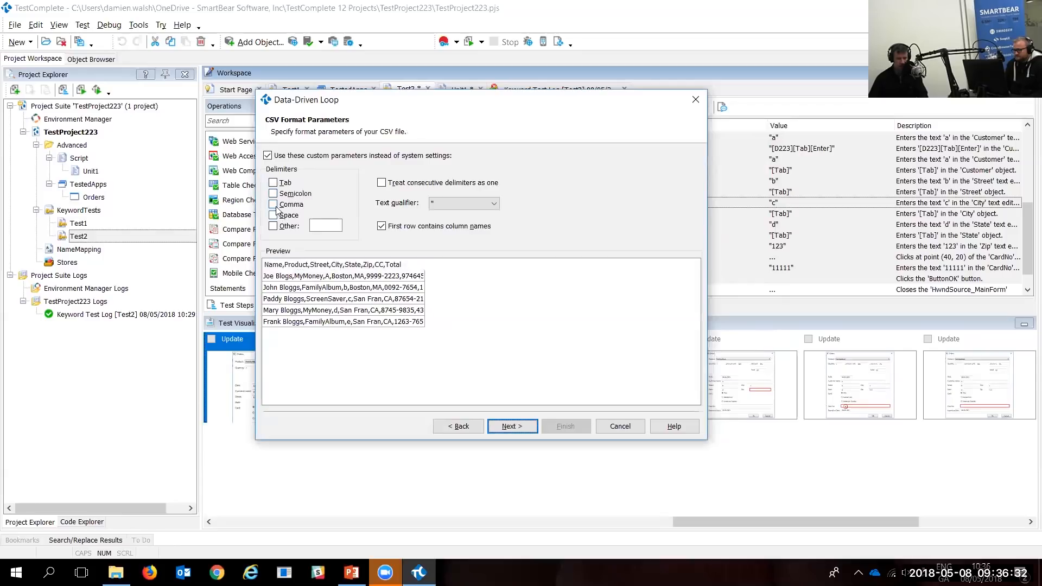
# Step: Split orders.csv on commas and keep all records from beginning to end
pyautogui.click(274, 204)
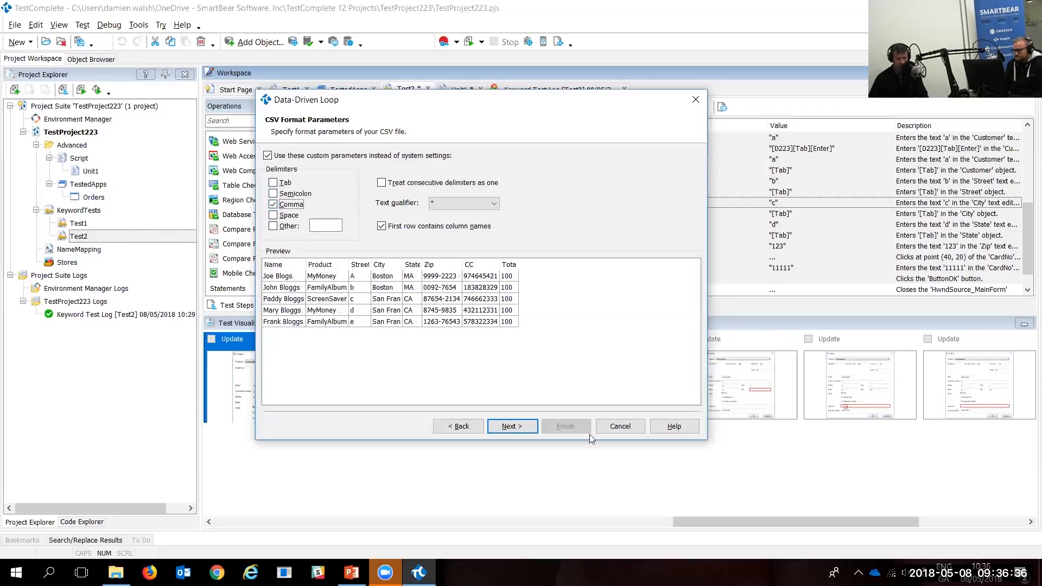
pyautogui.click(518, 432)
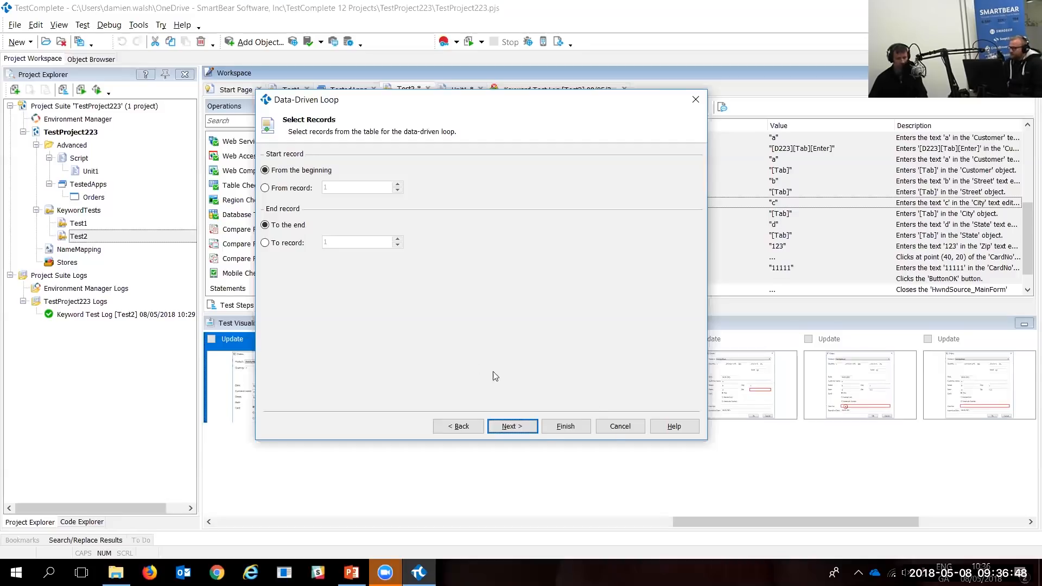
pyautogui.click(524, 429)
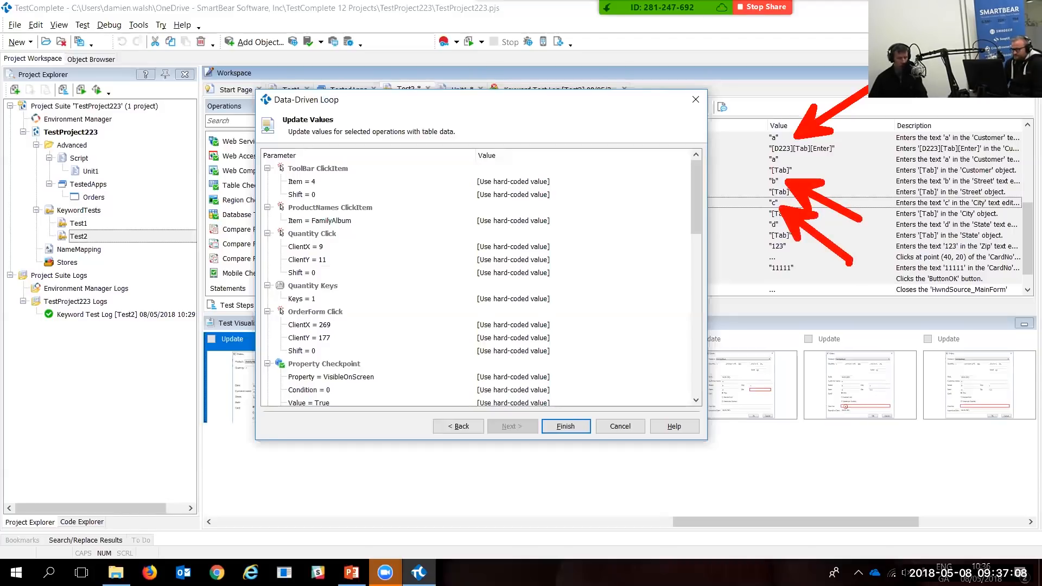
# Step: Map the Item value to the Product column and Text to Name, then finish the loop
pyautogui.click(736, 188)
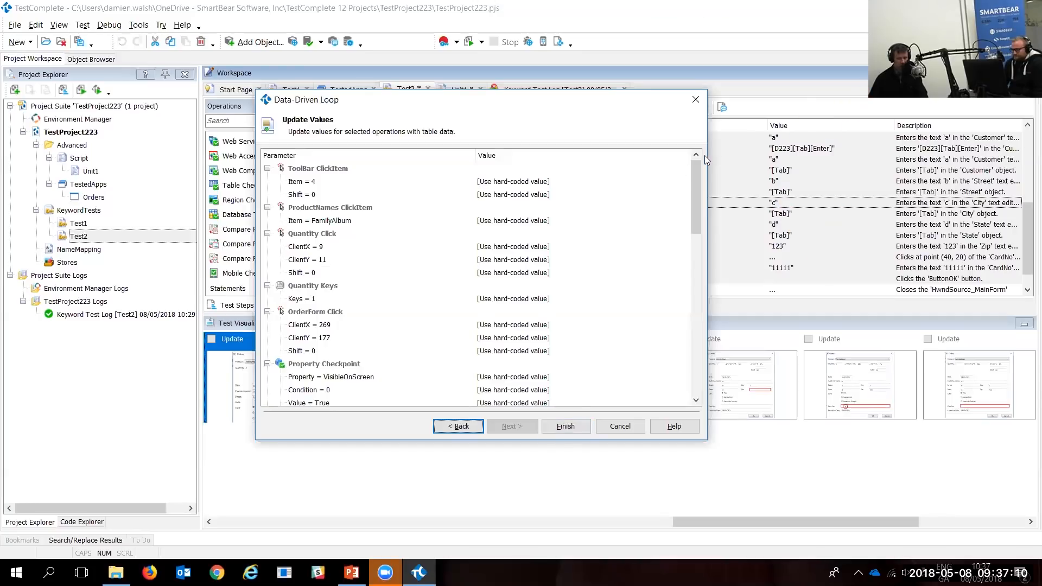
pyautogui.click(512, 221)
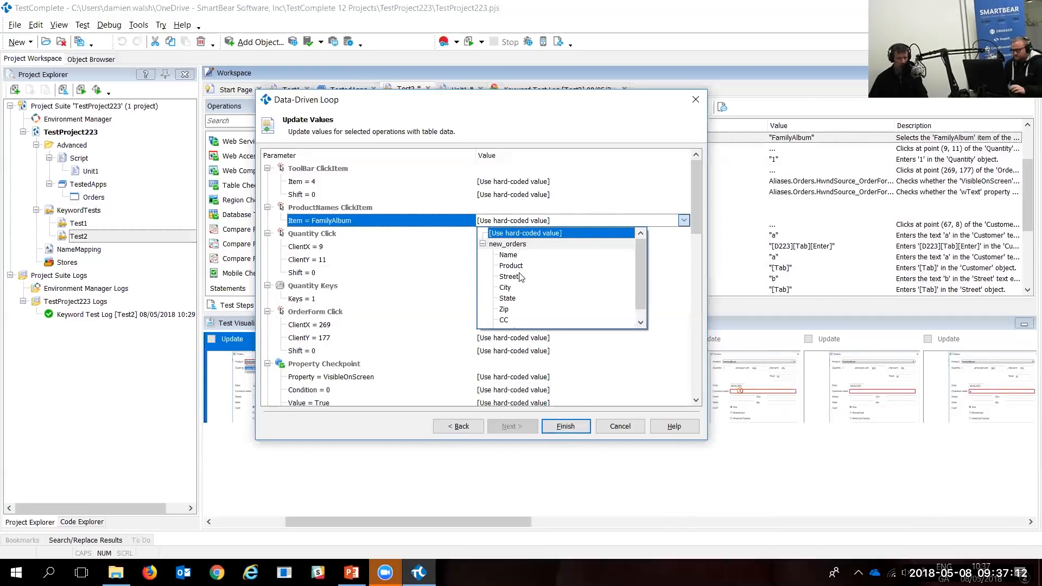
pyautogui.click(513, 266)
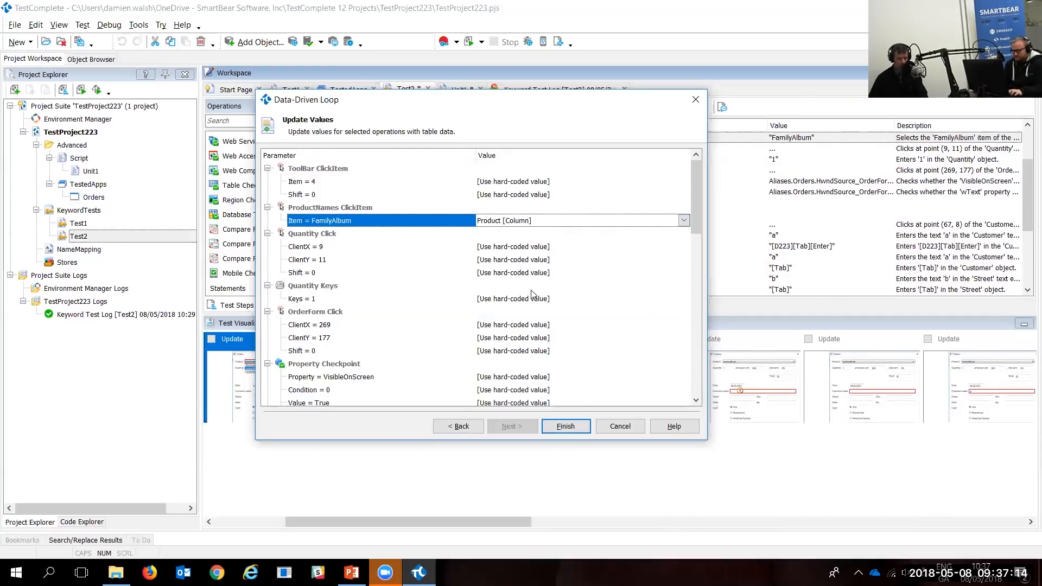
pyautogui.scroll(-3, 530, 320)
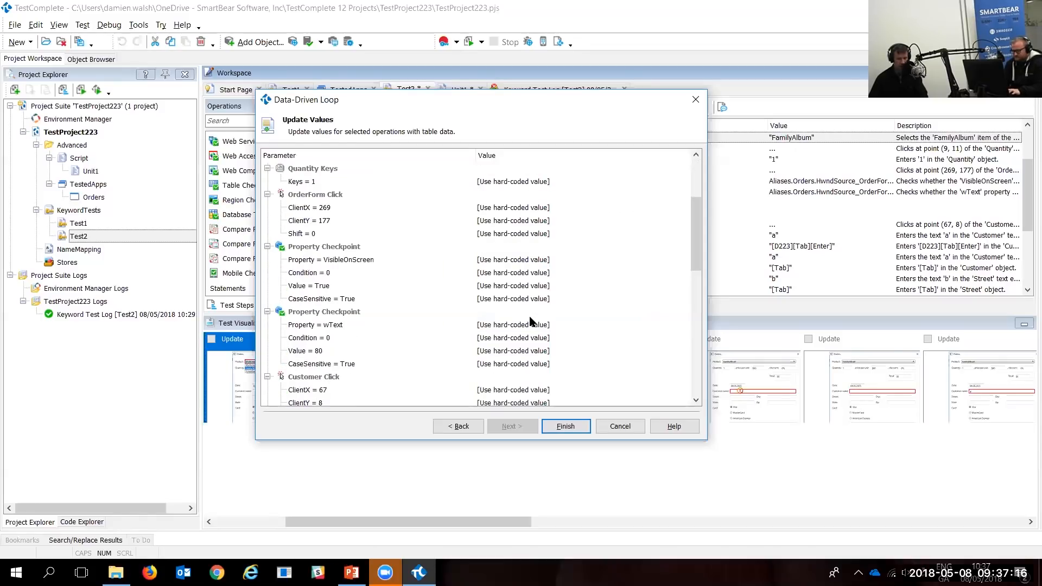
pyautogui.scroll(-2, 531, 320)
pyautogui.scroll(-1, 530, 321)
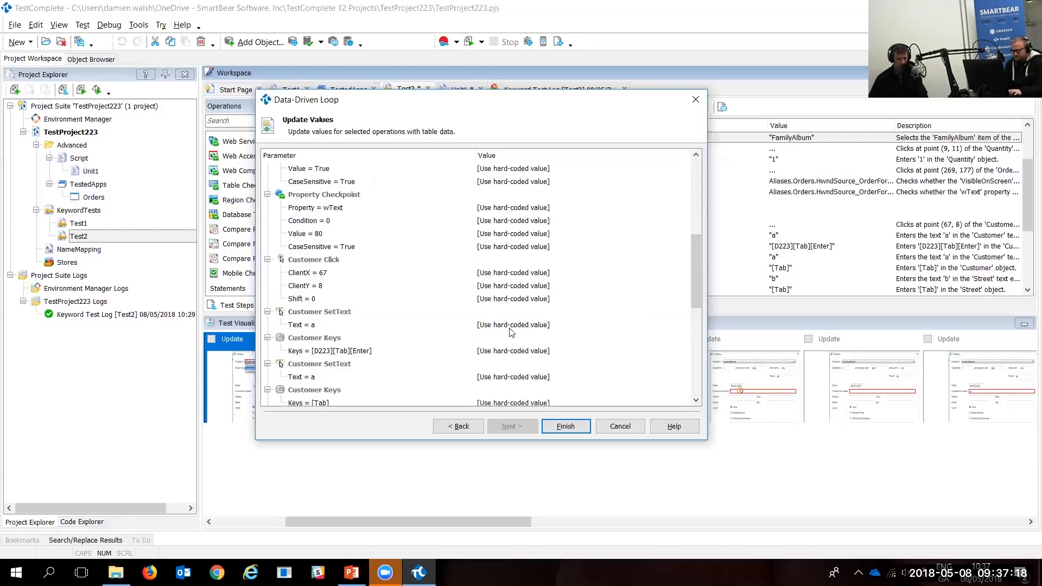
pyautogui.click(504, 328)
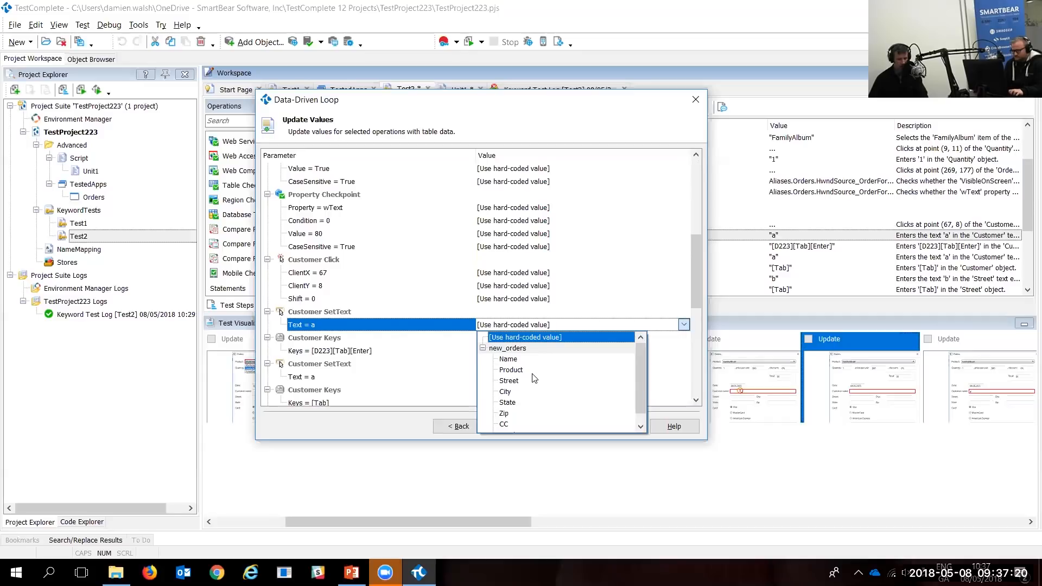
pyautogui.click(542, 327)
pyautogui.scroll(-4, 542, 328)
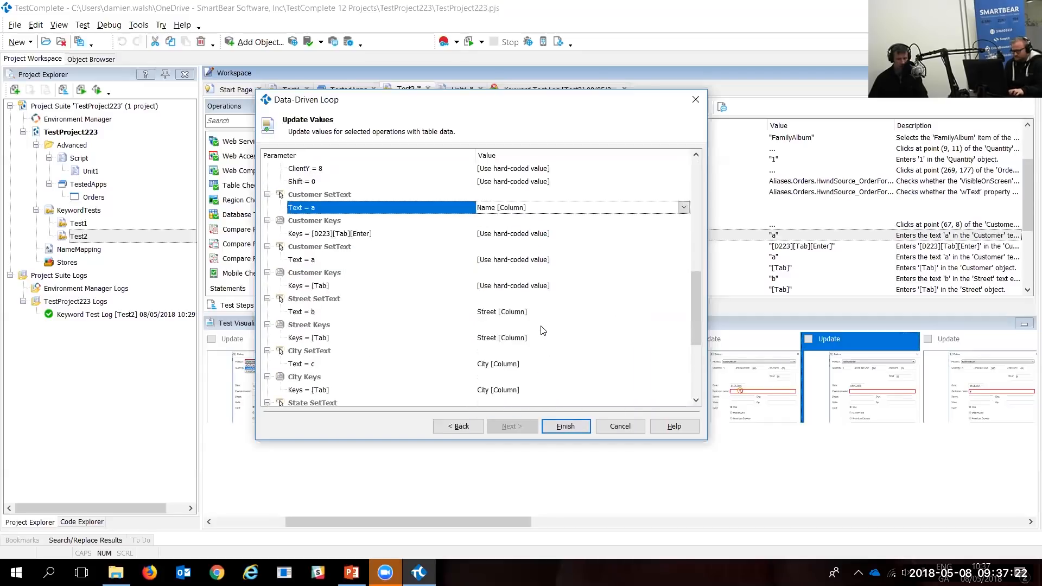
pyautogui.click(565, 426)
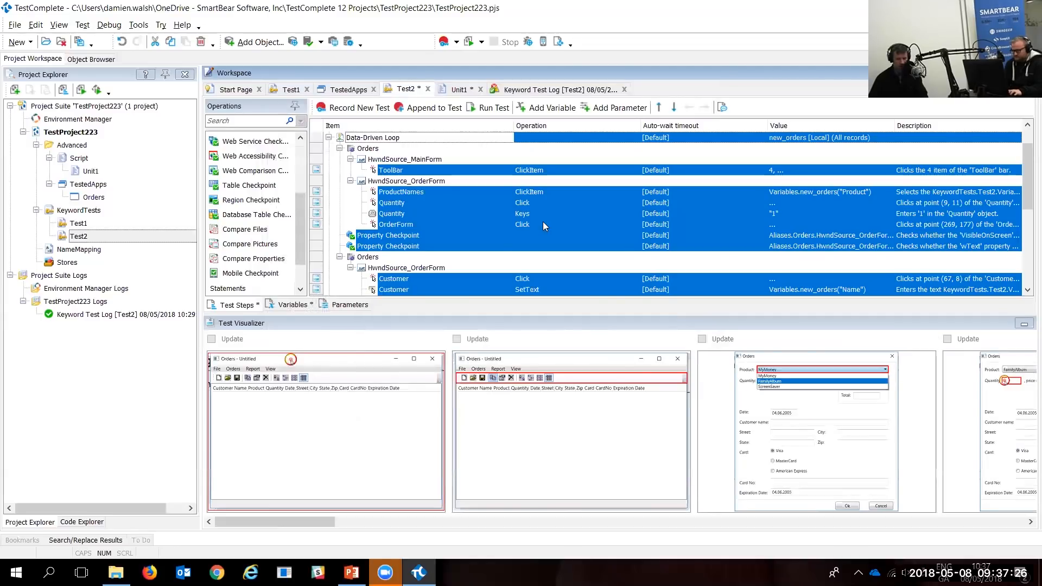
pyautogui.click(492, 206)
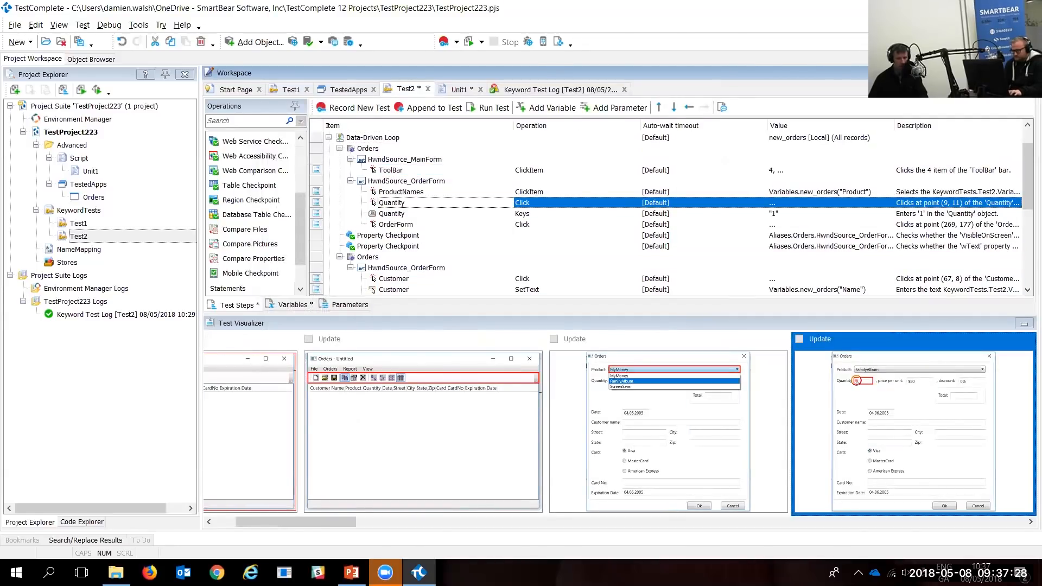
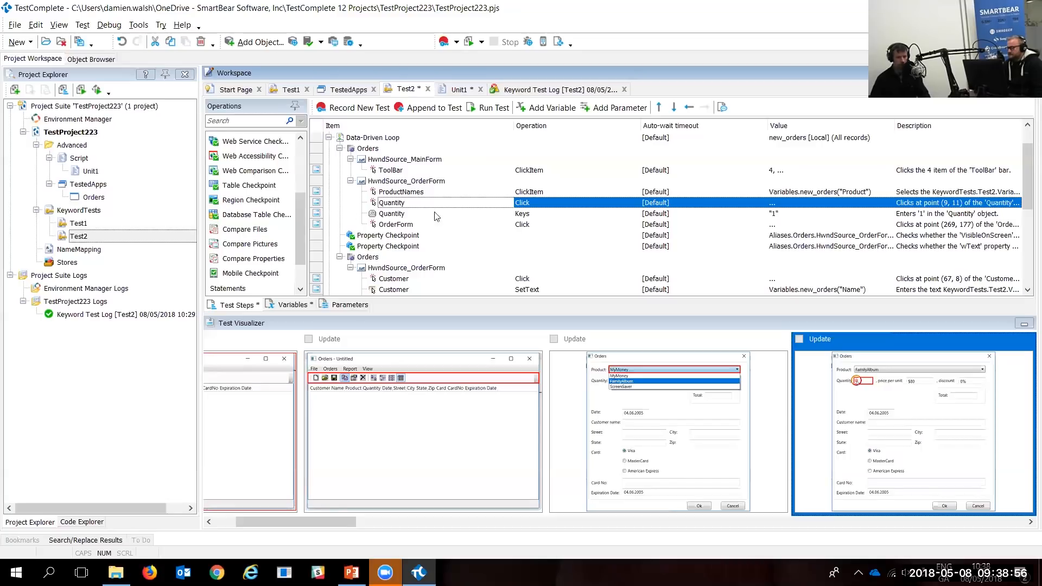
# Step: Add a Ready! API / SoapUI project item, ReadyAPI1, under the Advanced folder
pyautogui.rightClick(71, 147)
pyautogui.moveTo(108, 150)
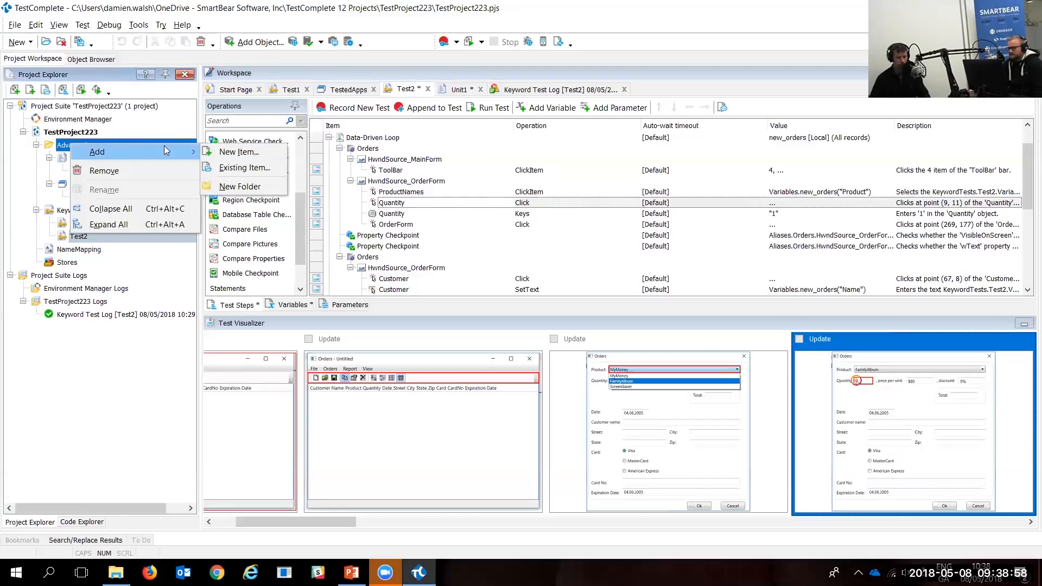
pyautogui.click(243, 153)
pyautogui.scroll(-3, 545, 336)
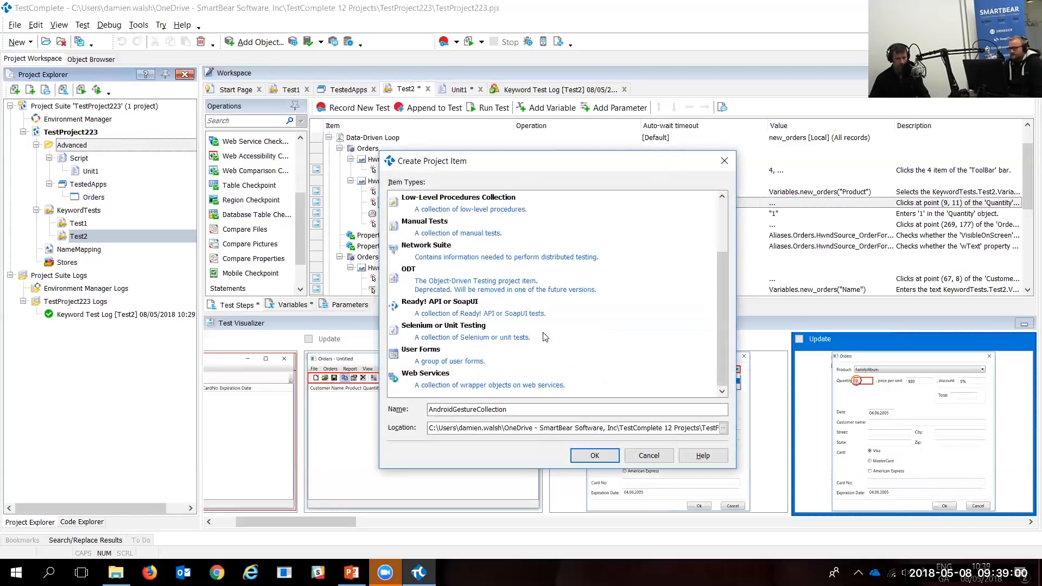
pyautogui.hotkey('ctrl', '2')
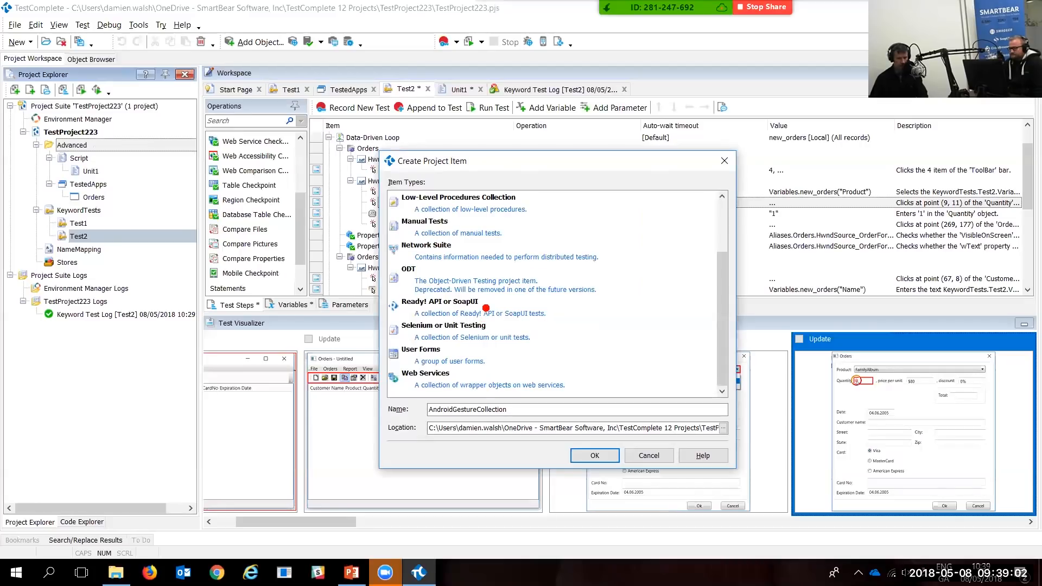
pyautogui.moveTo(484, 308); pyautogui.dragTo(663, 339)
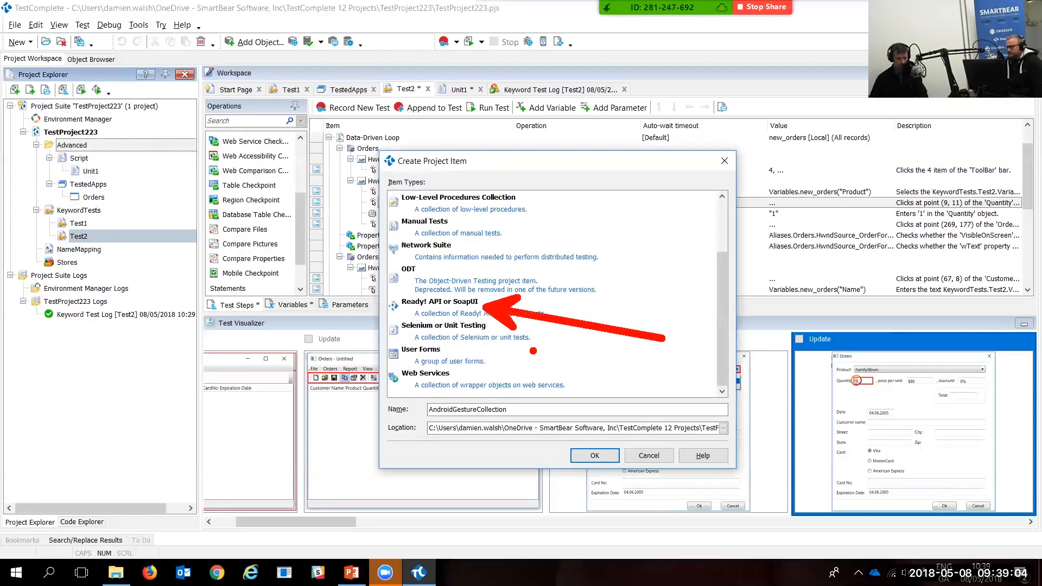
pyautogui.press('Escape')
pyautogui.doubleClick(456, 307)
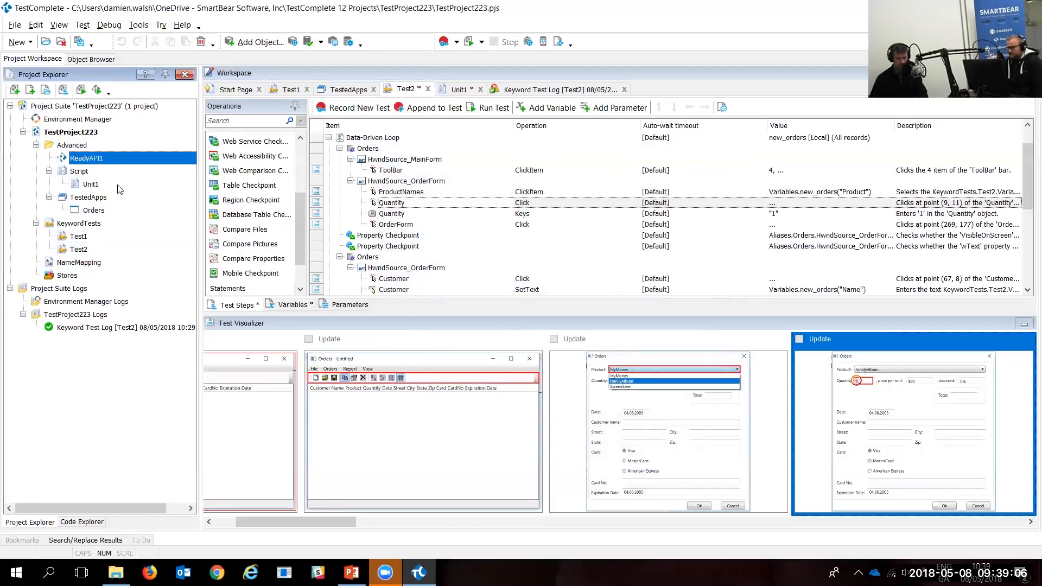
# Step: Create the SoapUI NG test Test1 inside ReadyAPI1, then open the Test2 keyword test
pyautogui.rightClick(126, 165)
pyautogui.moveTo(142, 168)
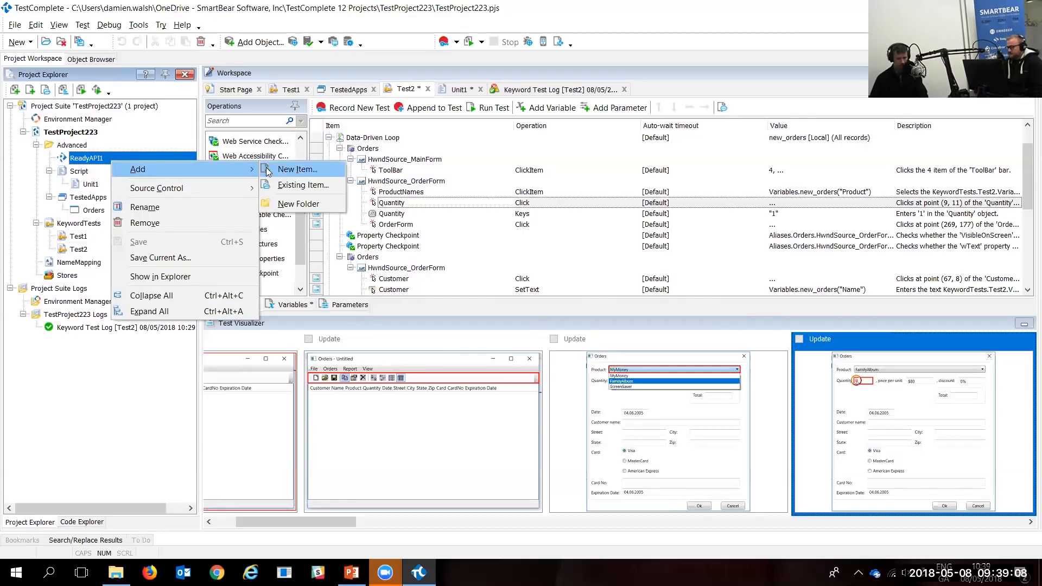
pyautogui.click(288, 170)
pyautogui.doubleClick(459, 222)
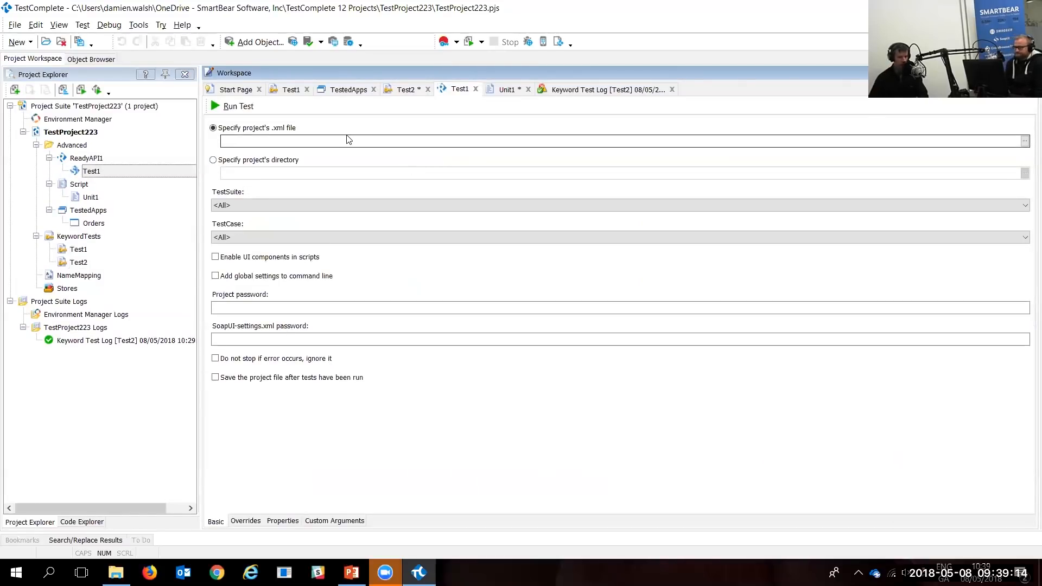
pyautogui.doubleClick(81, 263)
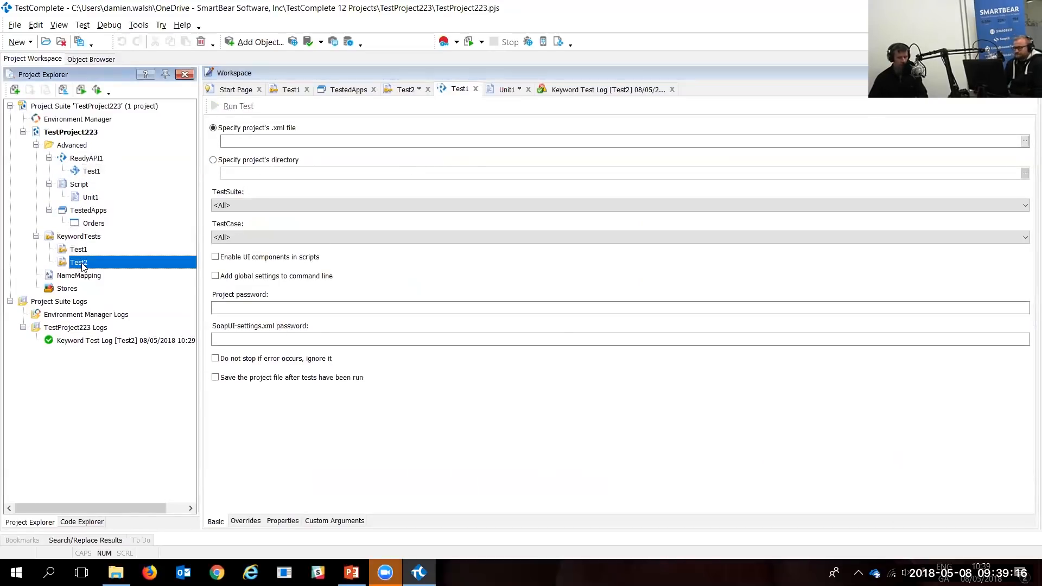
# Step: Inside Test2's data-driven loop, add run steps for ReadyAPI1 - Test1 and the Unit1 script routine
pyautogui.moveTo(97, 171); pyautogui.dragTo(411, 169)
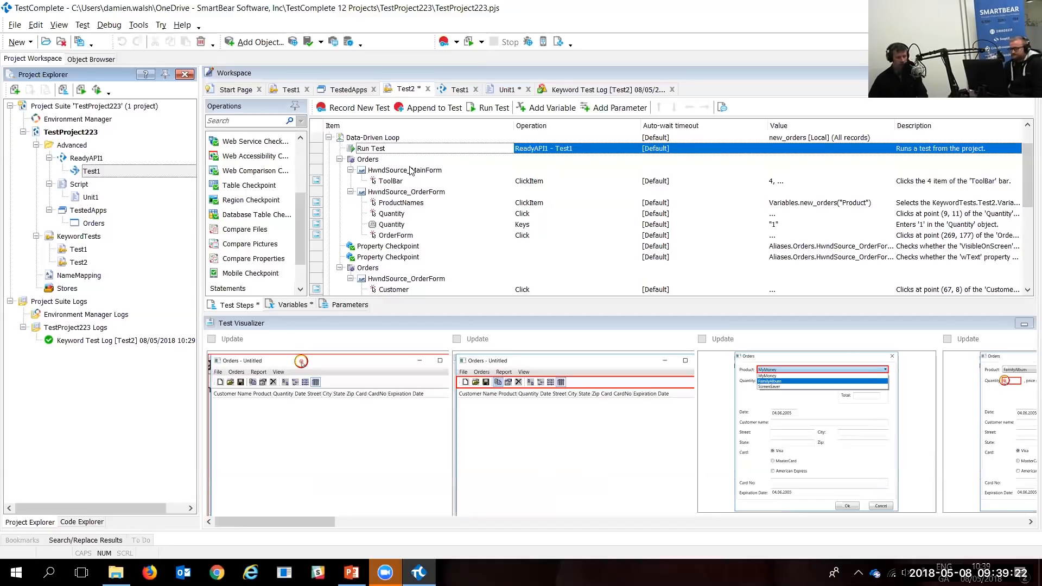
pyautogui.click(91, 199)
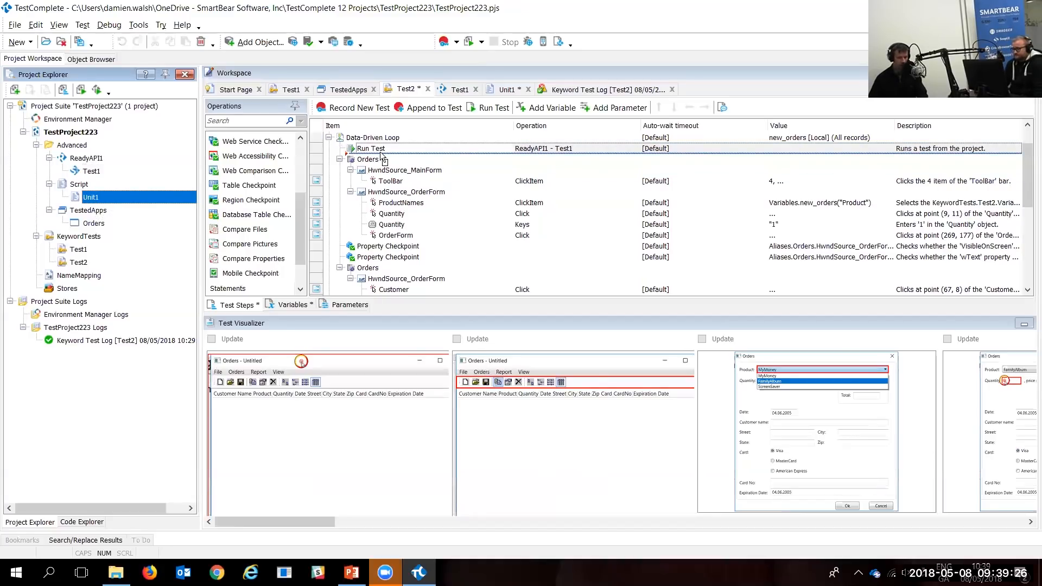
pyautogui.moveTo(383, 157); pyautogui.dragTo(383, 157)
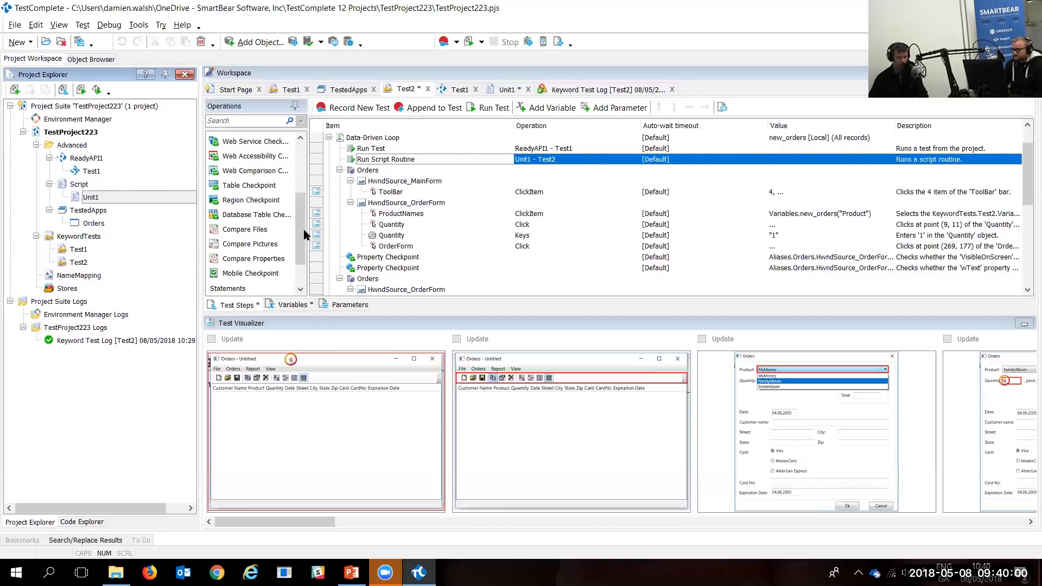
pyautogui.moveTo(304, 234); pyautogui.dragTo(290, 172)
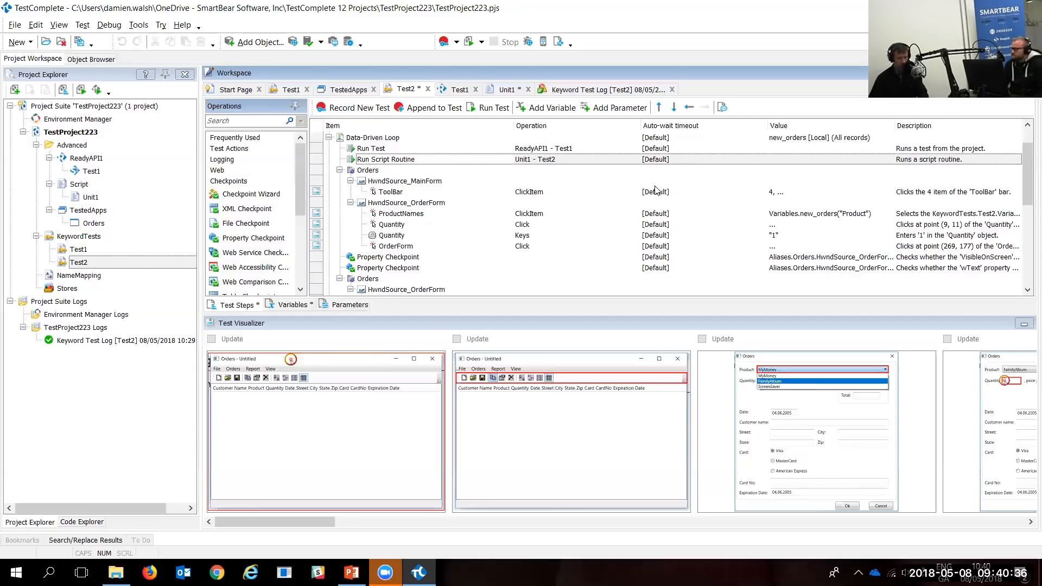
pyautogui.hotkey('ctrl', '2')
pyautogui.moveTo(99, 176); pyautogui.dragTo(140, 134)
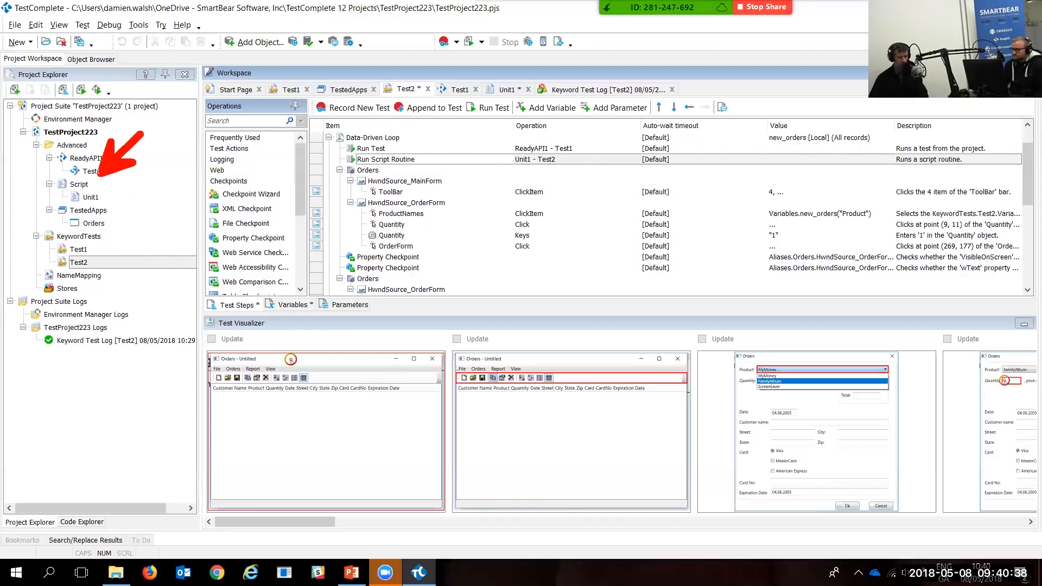
pyautogui.moveTo(112, 200)
pyautogui.mouseDown()
pyautogui.moveTo(179, 225)
pyautogui.moveTo(115, 199)
pyautogui.mouseUp()
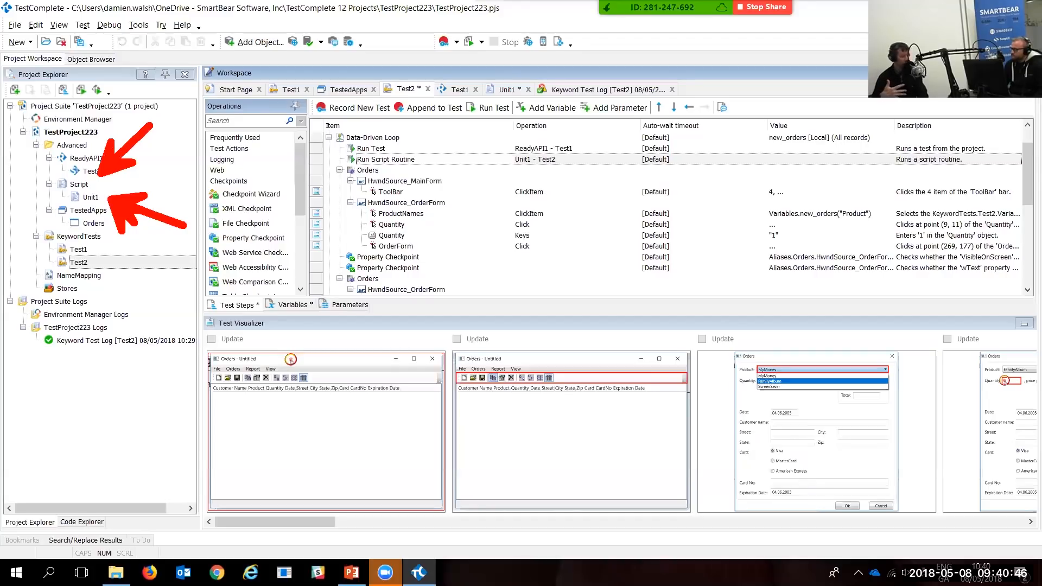
pyautogui.click(786, 12)
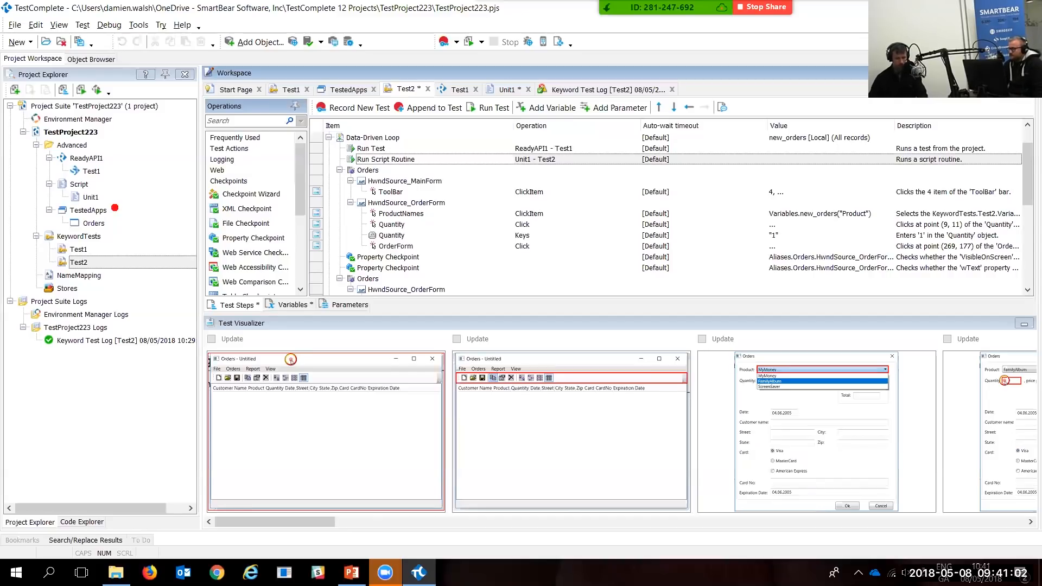
pyautogui.moveTo(202, 98)
pyautogui.mouseDown()
pyautogui.moveTo(272, 313)
pyautogui.moveTo(300, 324)
pyautogui.mouseUp()
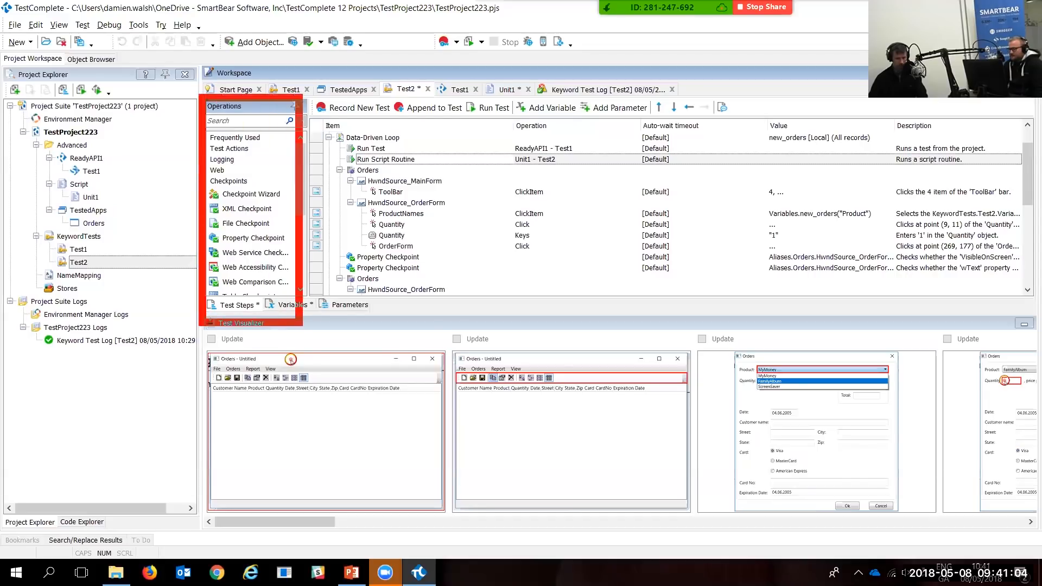
pyautogui.click(235, 137)
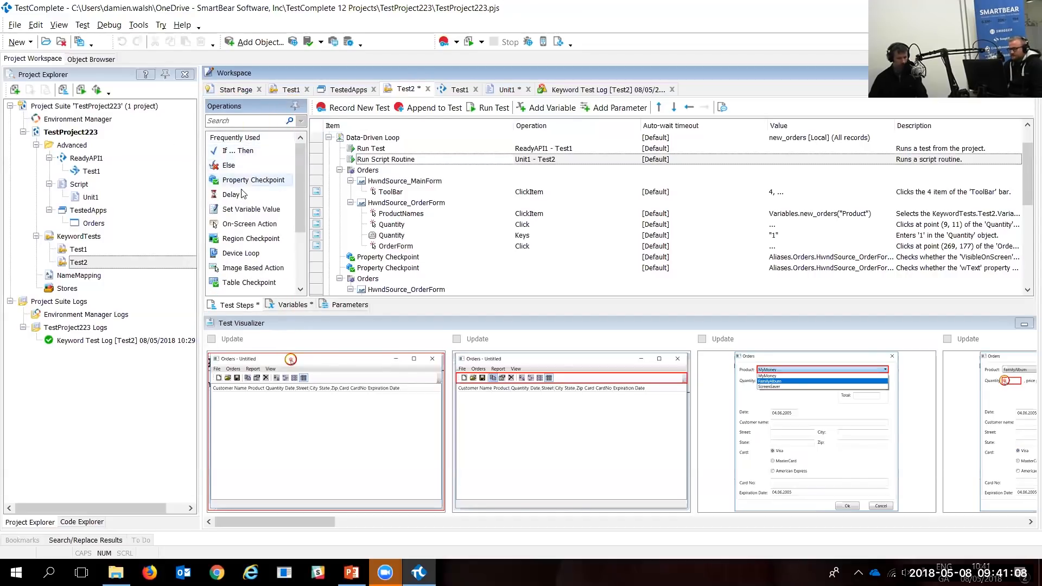
pyautogui.scroll(-1, 272, 209)
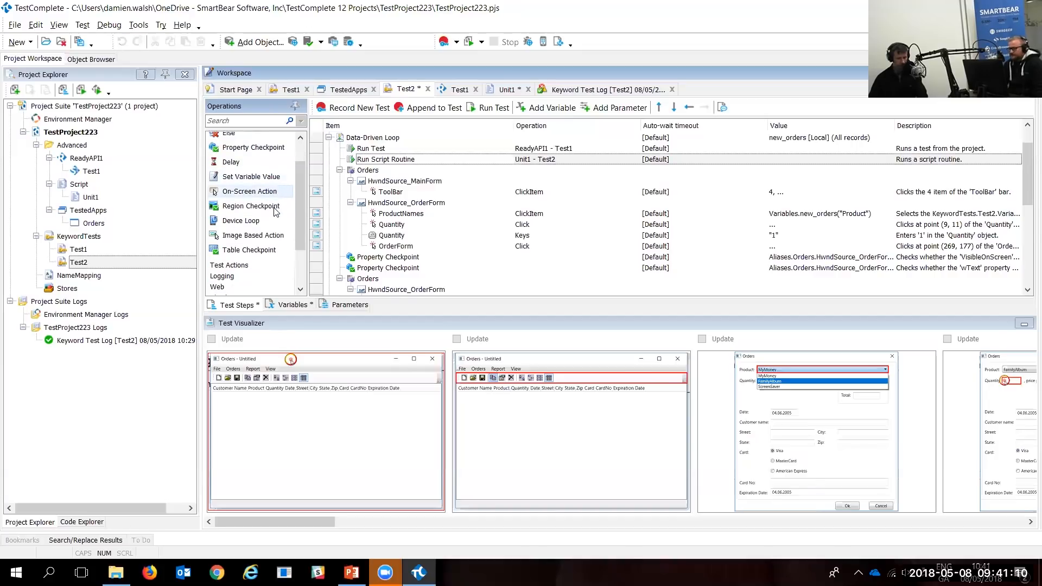
pyautogui.scroll(1, 275, 212)
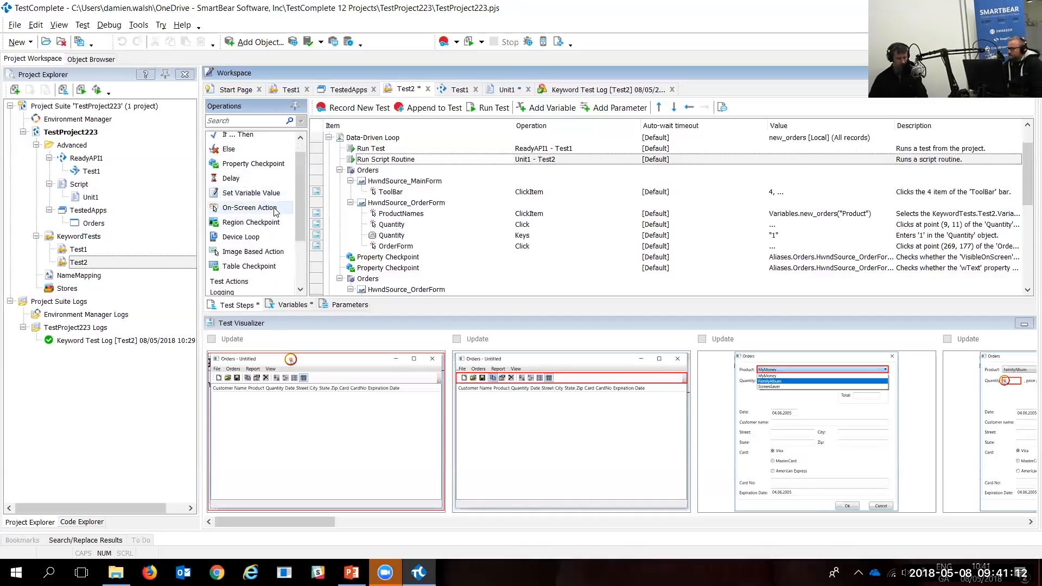
pyautogui.moveTo(227, 154); pyautogui.dragTo(415, 206)
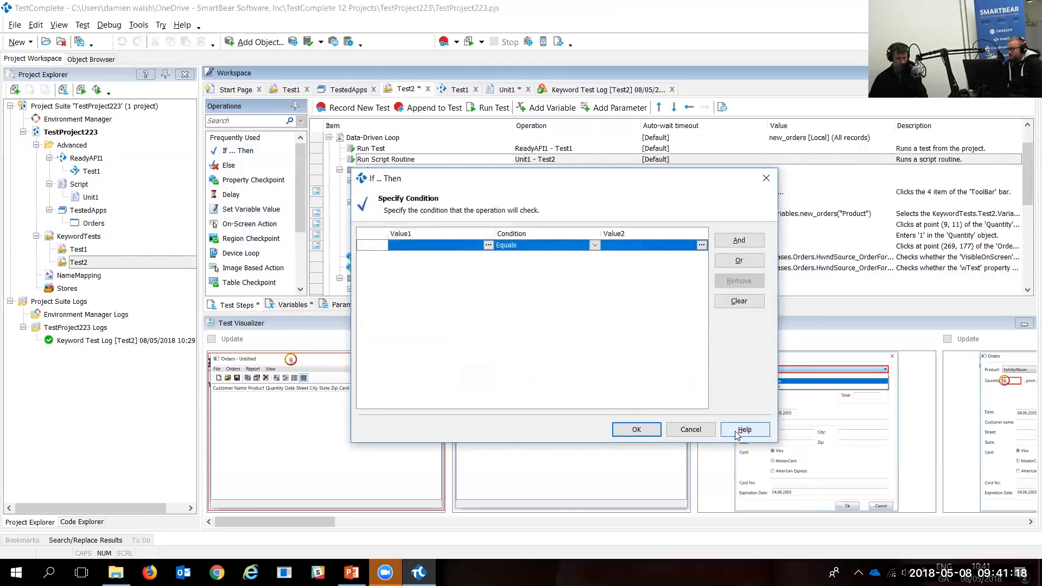
pyautogui.click(691, 430)
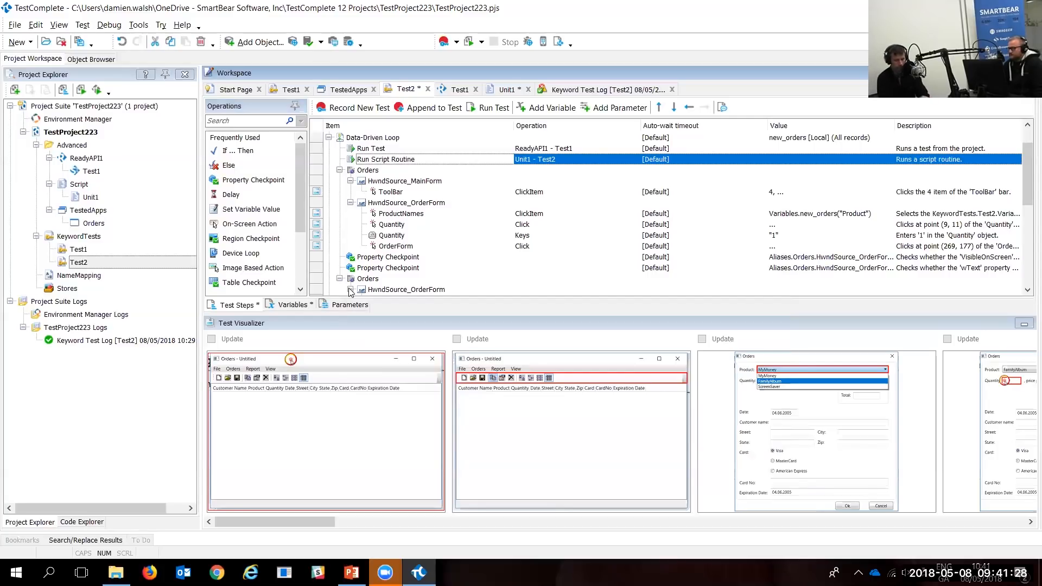
pyautogui.scroll(-2, 253, 245)
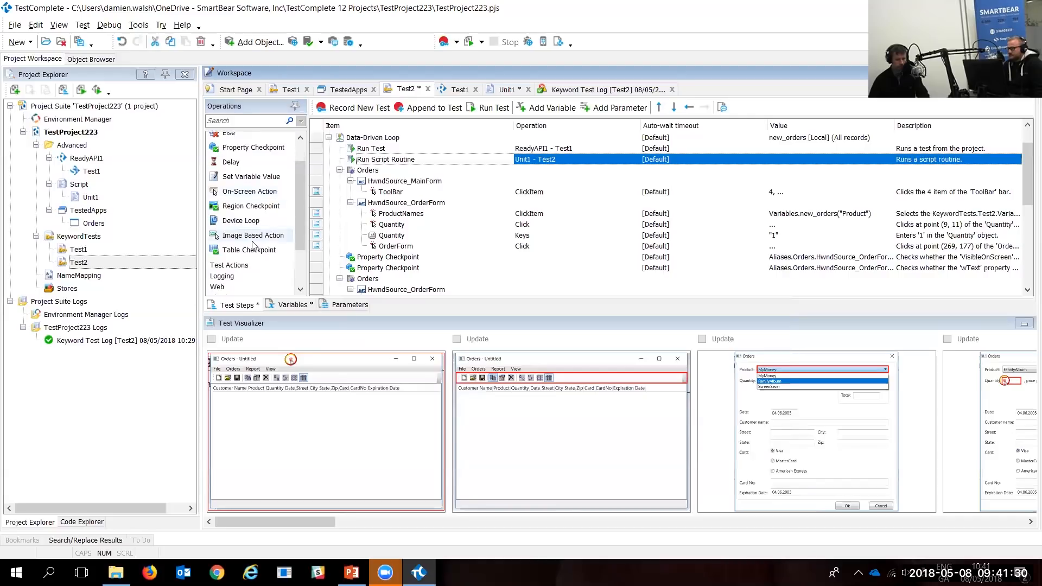
pyautogui.click(234, 265)
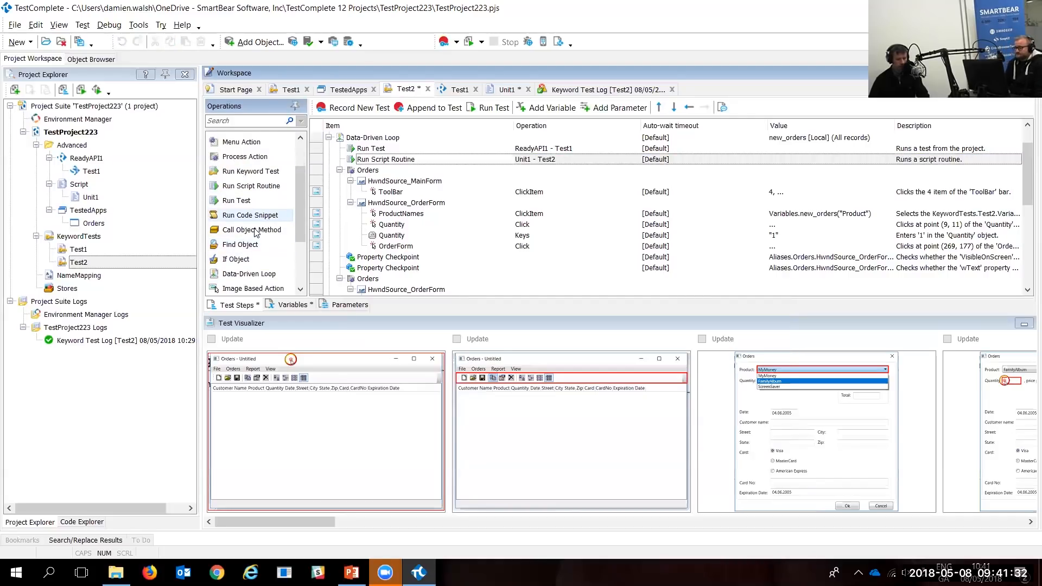
pyautogui.scroll(-1, 257, 232)
pyautogui.scroll(-2, 256, 234)
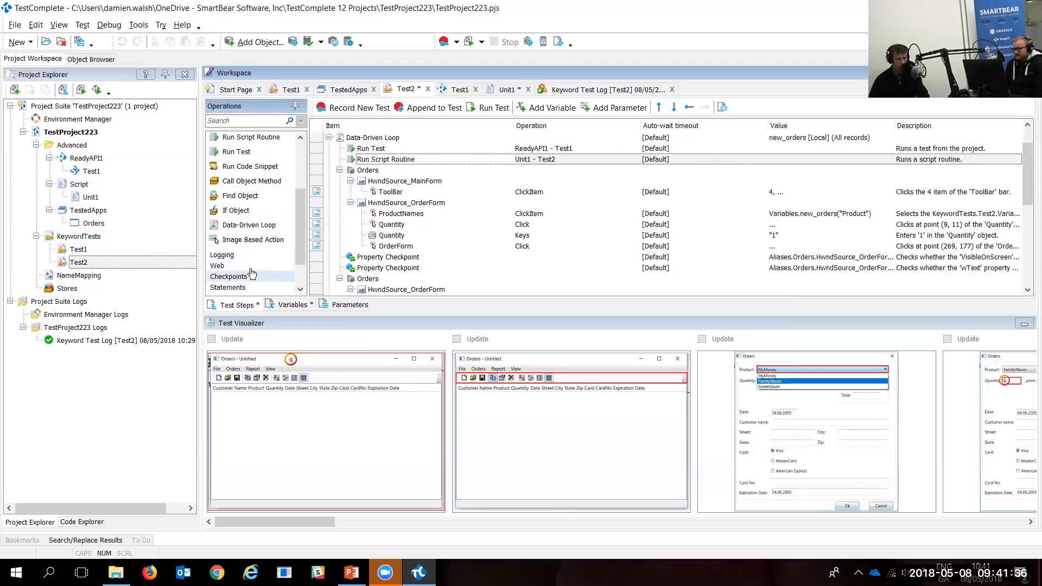
pyautogui.scroll(-3, 252, 261)
pyautogui.scroll(-3, 250, 261)
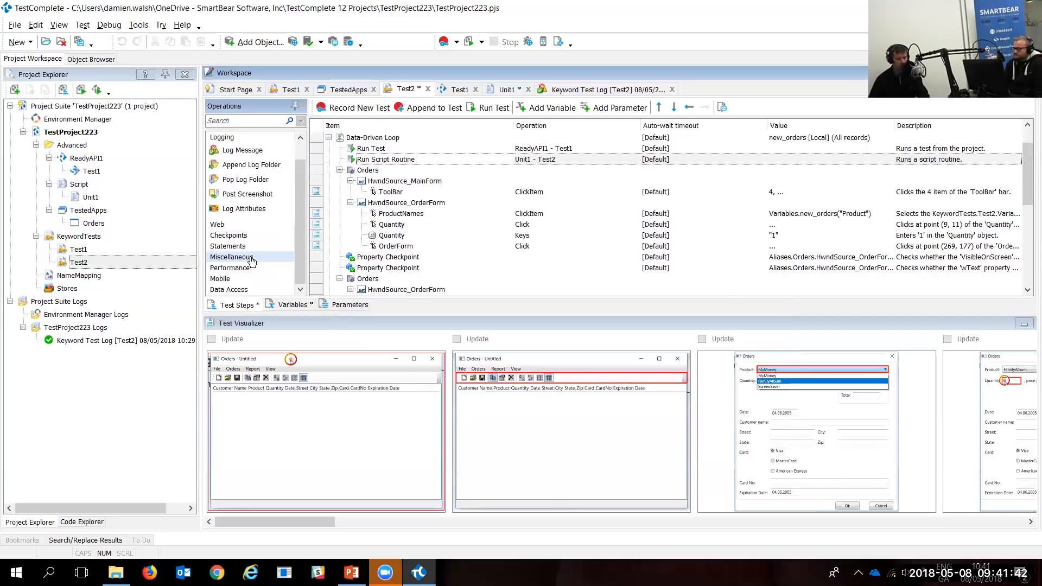
pyautogui.click(250, 291)
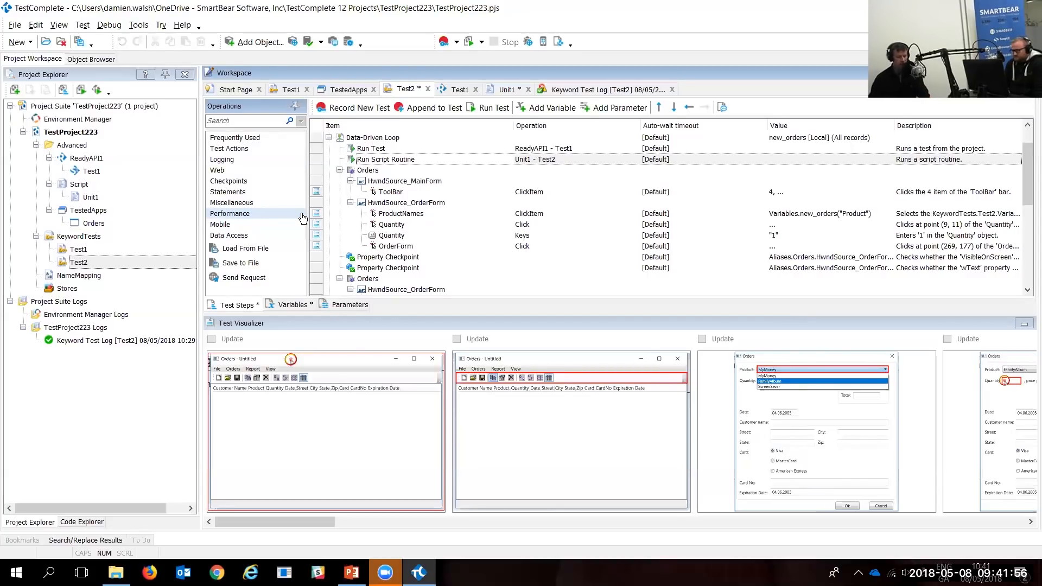
# Step: Create the login and logout keyword tests under KeywordTests
pyautogui.rightClick(74, 238)
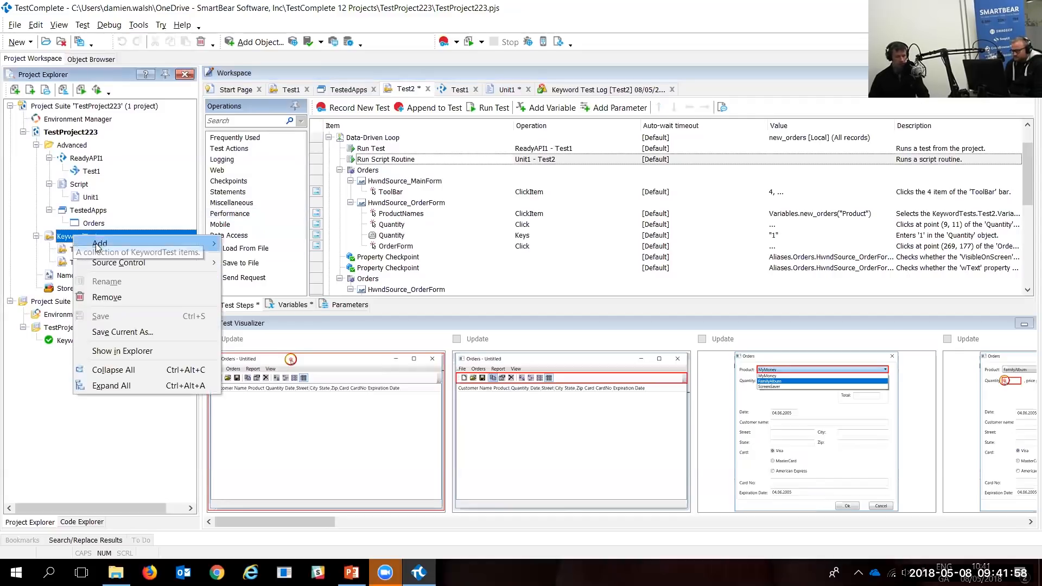
pyautogui.moveTo(96, 244)
pyautogui.click(284, 249)
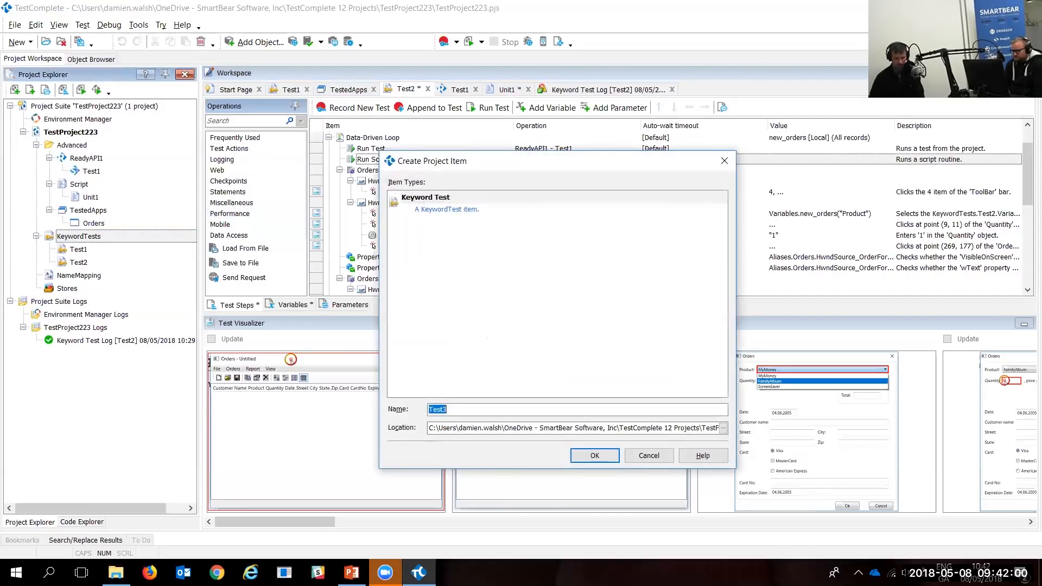
pyautogui.write('login')
pyautogui.press('Return')
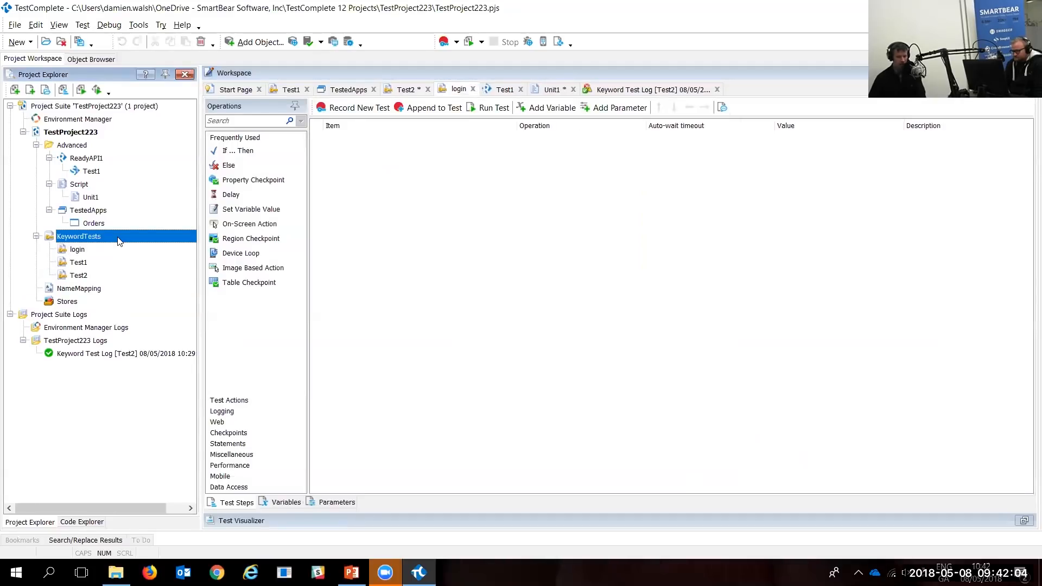
pyautogui.rightClick(120, 241)
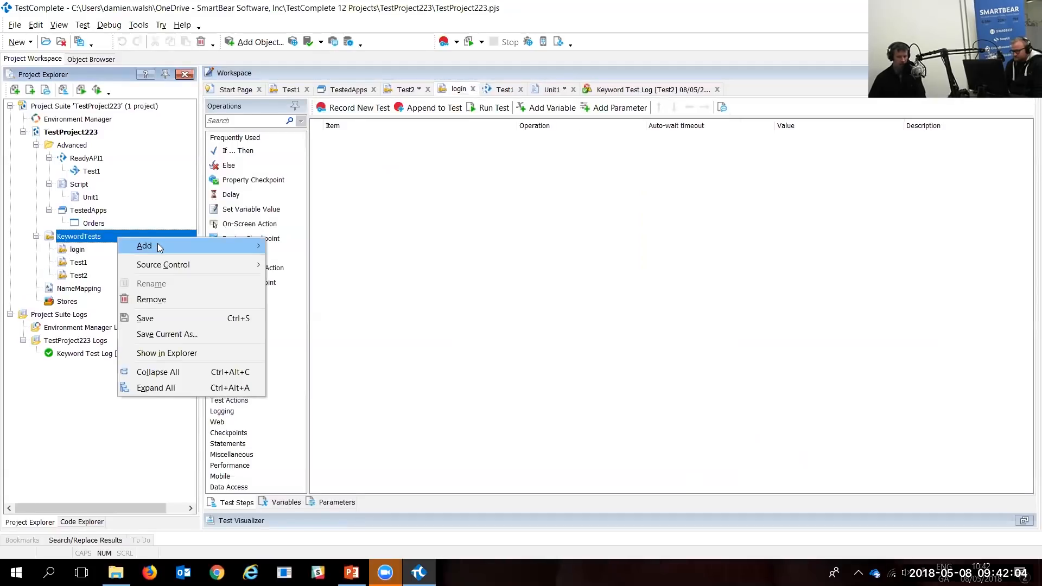
pyautogui.moveTo(141, 244)
pyautogui.click(286, 245)
pyautogui.write('logout')
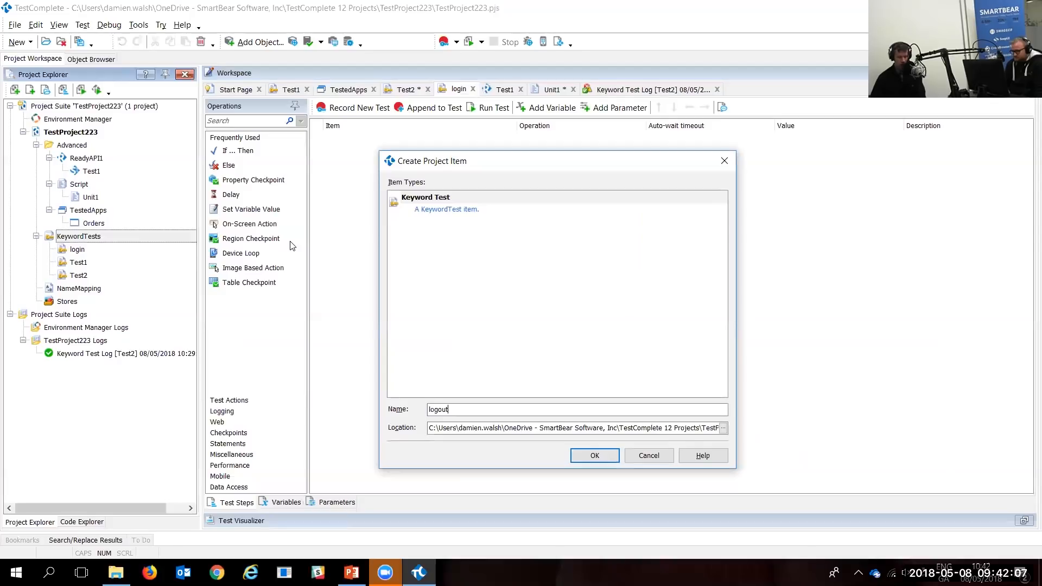
pyautogui.press('Return')
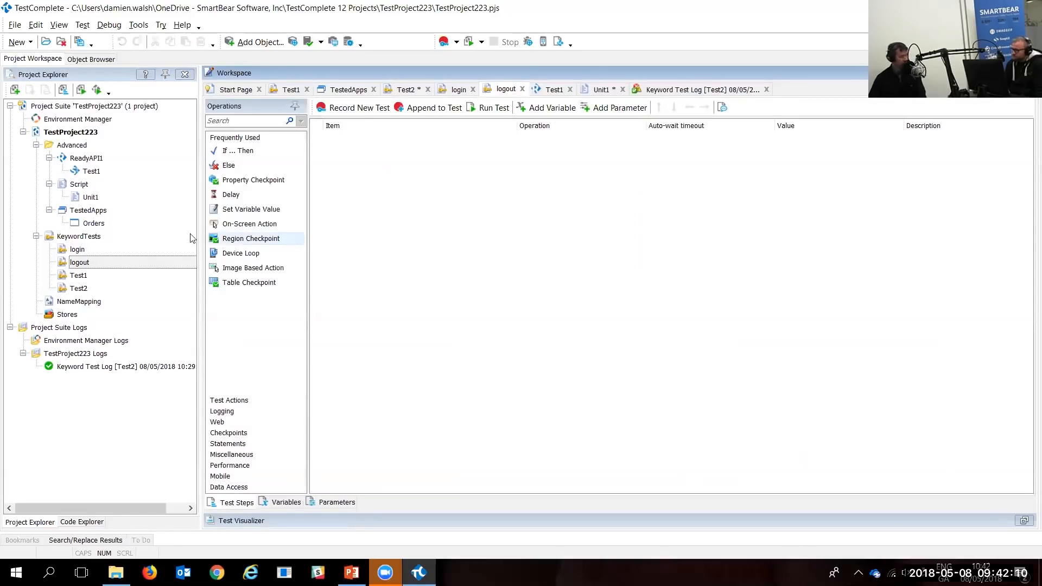
# Step: Add the new_order and testsuite keyword tests to KeywordTests
pyautogui.rightClick(88, 240)
pyautogui.moveTo(157, 250)
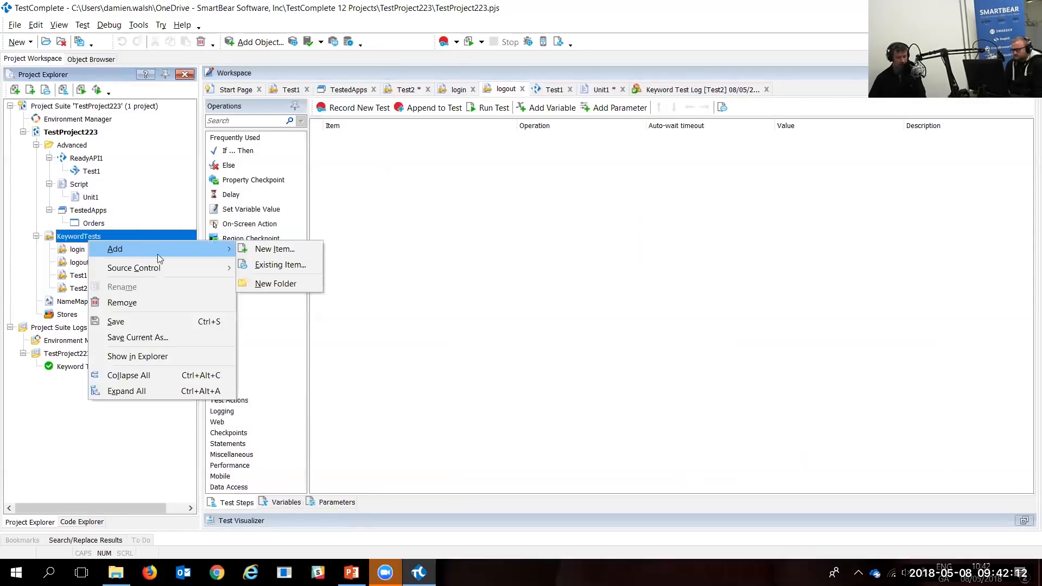
pyautogui.click(307, 252)
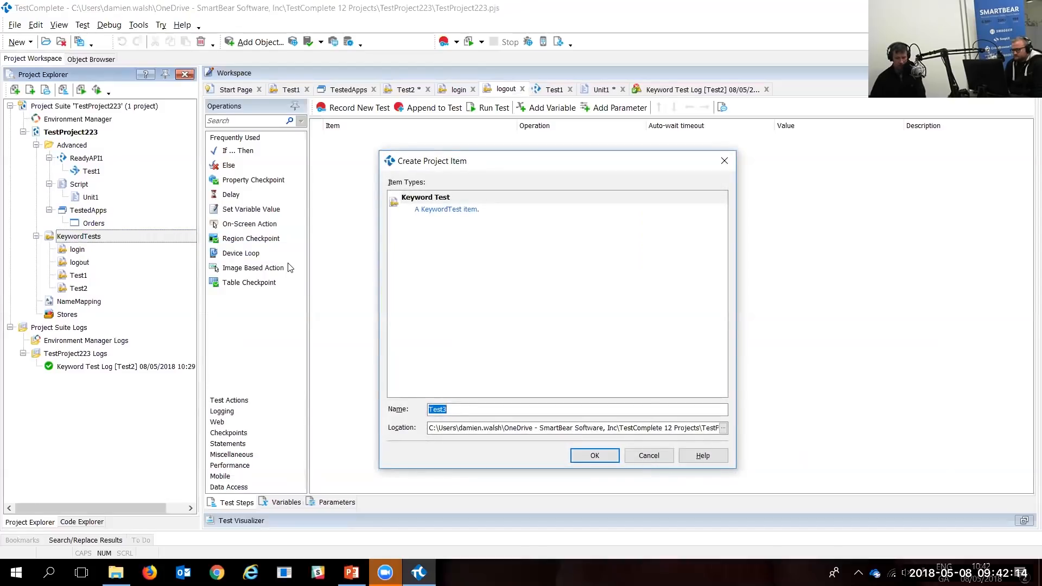
pyautogui.write('new-')
pyautogui.write('_order')
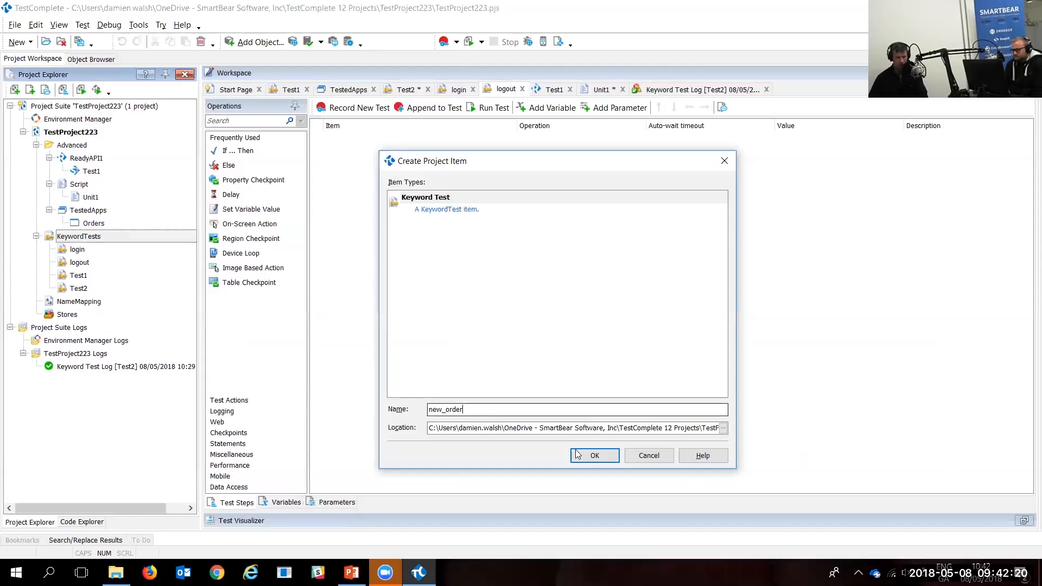
pyautogui.click(592, 458)
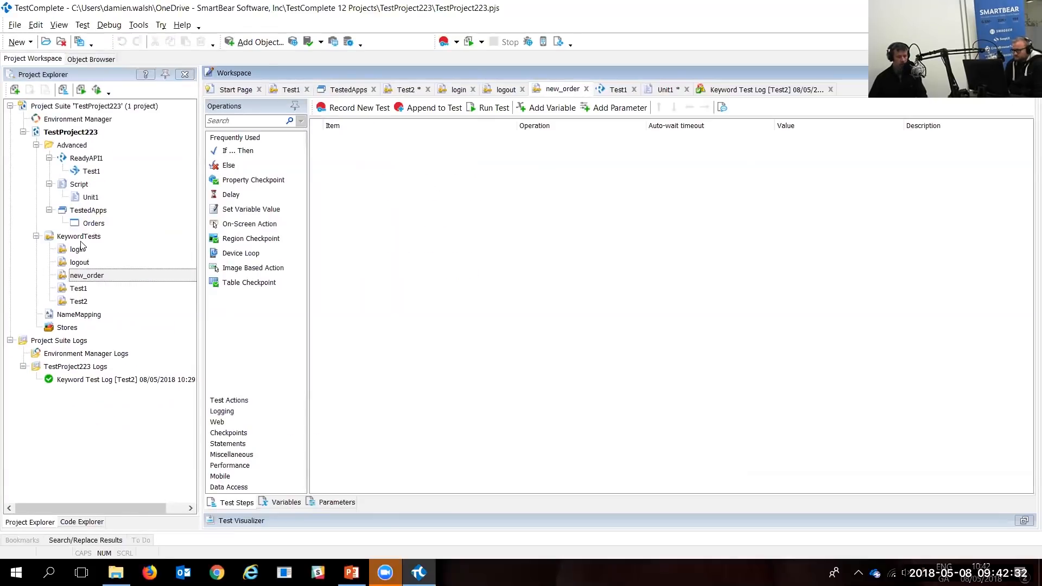
pyautogui.click(92, 231)
pyautogui.rightClick(84, 235)
pyautogui.moveTo(186, 246)
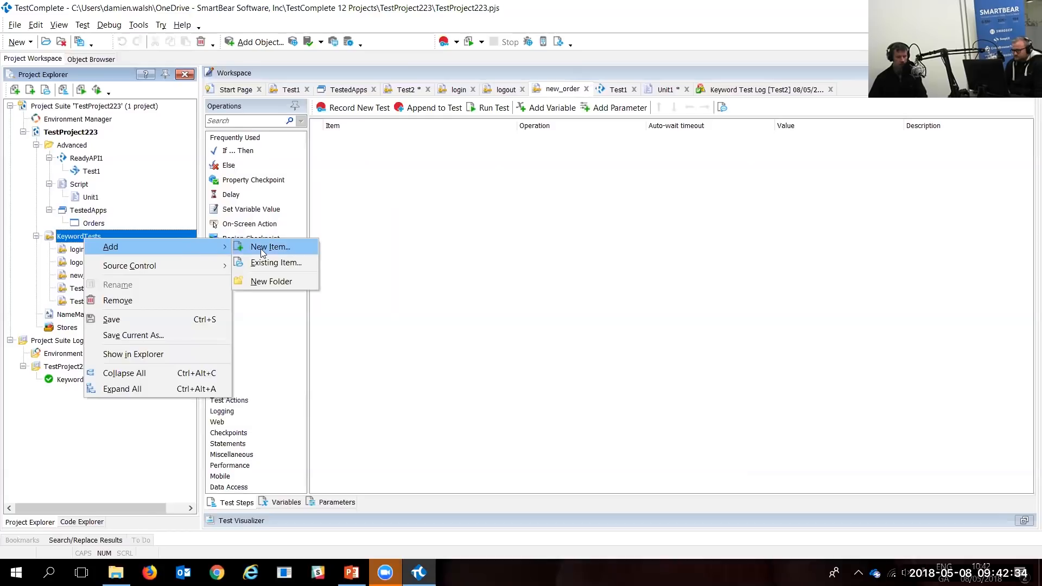
pyautogui.click(260, 249)
pyautogui.write('test')
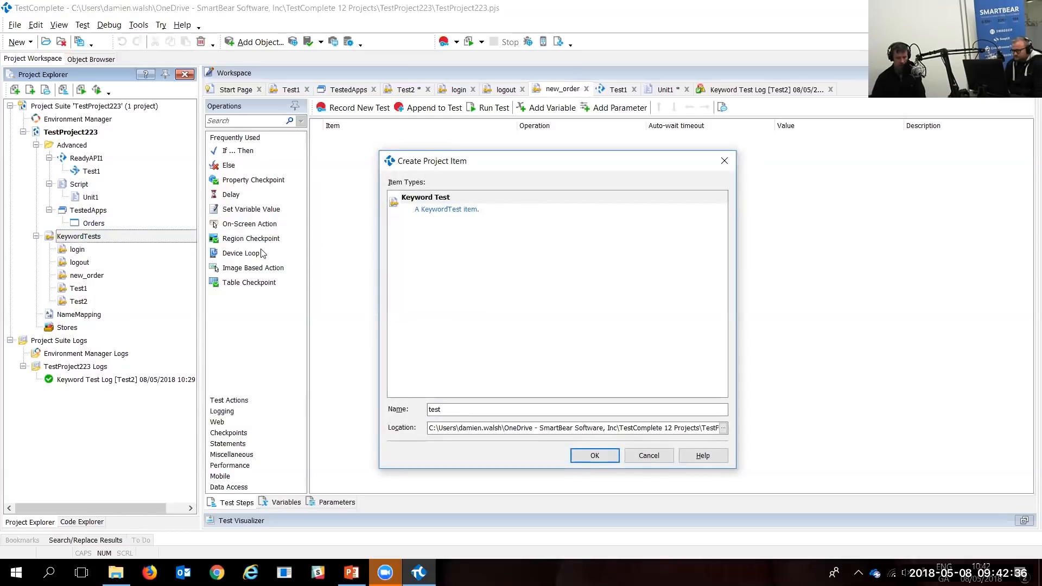
pyautogui.write('suite')
pyautogui.press('Return')
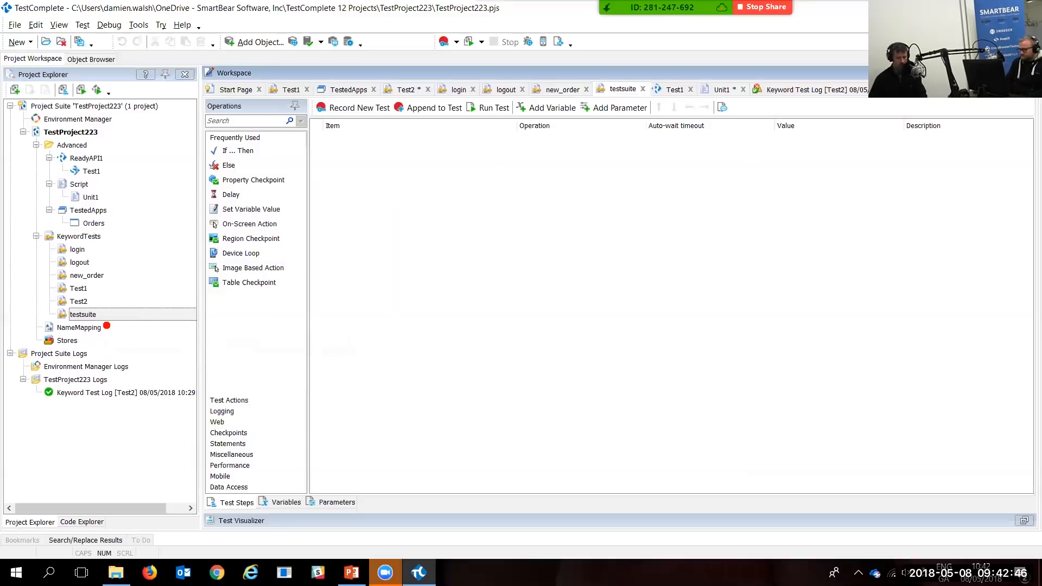
# Step: Fill testsuite with run steps for login, new_order, Test2 and logout, in that order
pyautogui.moveTo(108, 324); pyautogui.dragTo(187, 378)
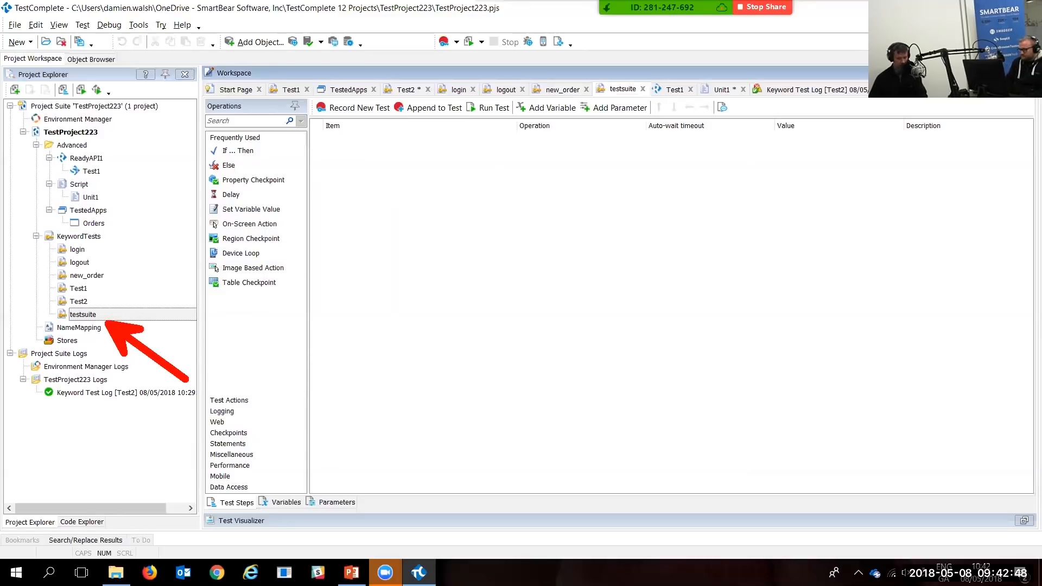
pyautogui.click(70, 250)
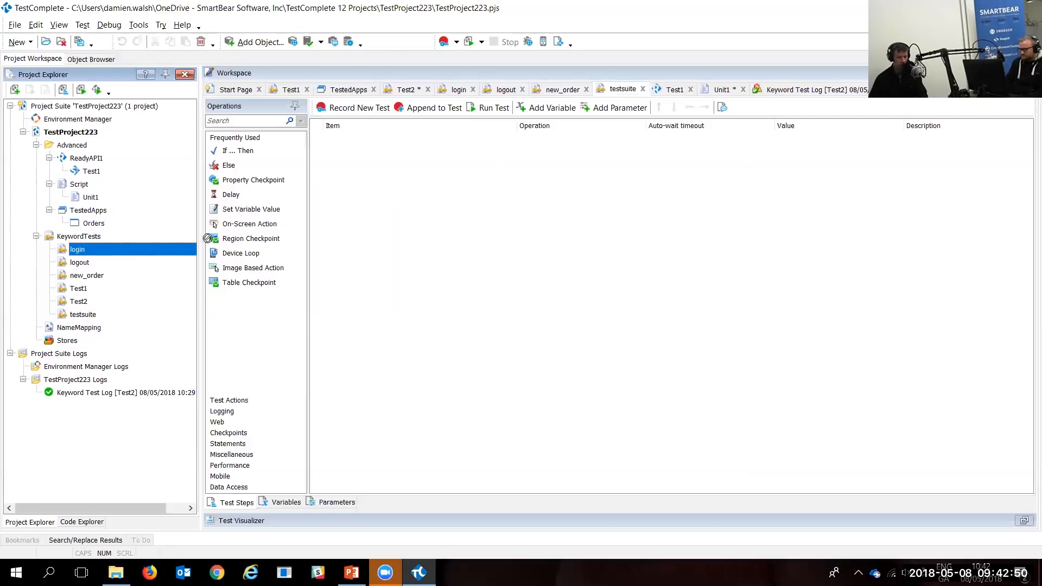
pyautogui.moveTo(328, 176); pyautogui.dragTo(329, 176)
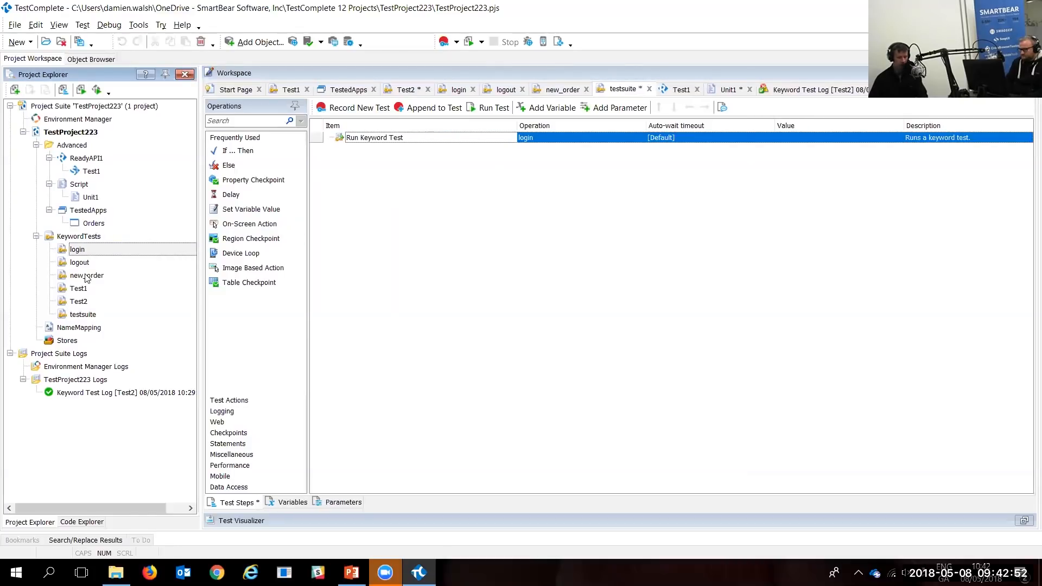
pyautogui.moveTo(87, 276); pyautogui.dragTo(387, 167)
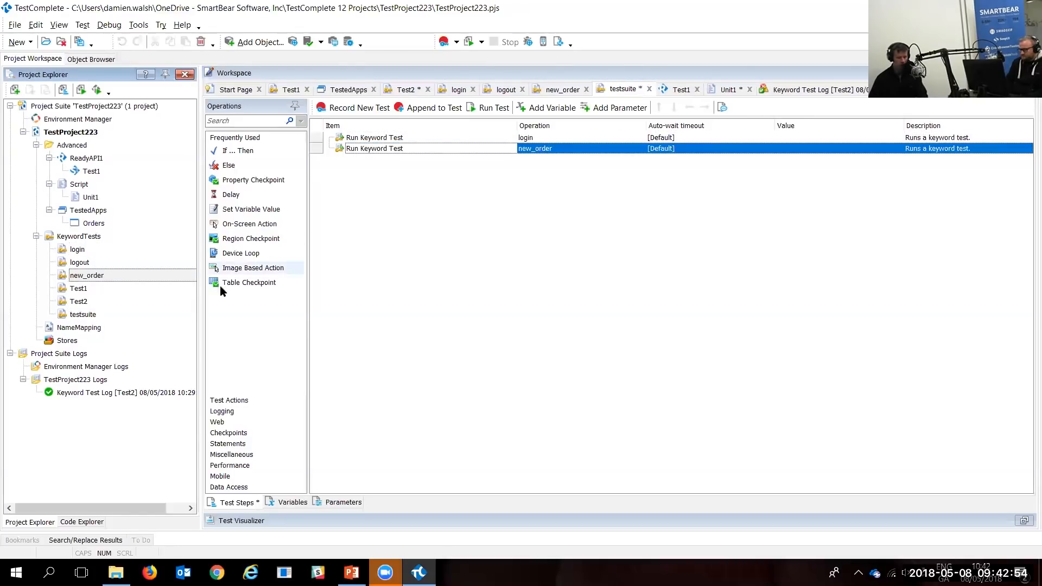
pyautogui.moveTo(79, 302); pyautogui.dragTo(372, 186)
pyautogui.moveTo(68, 266); pyautogui.dragTo(454, 177)
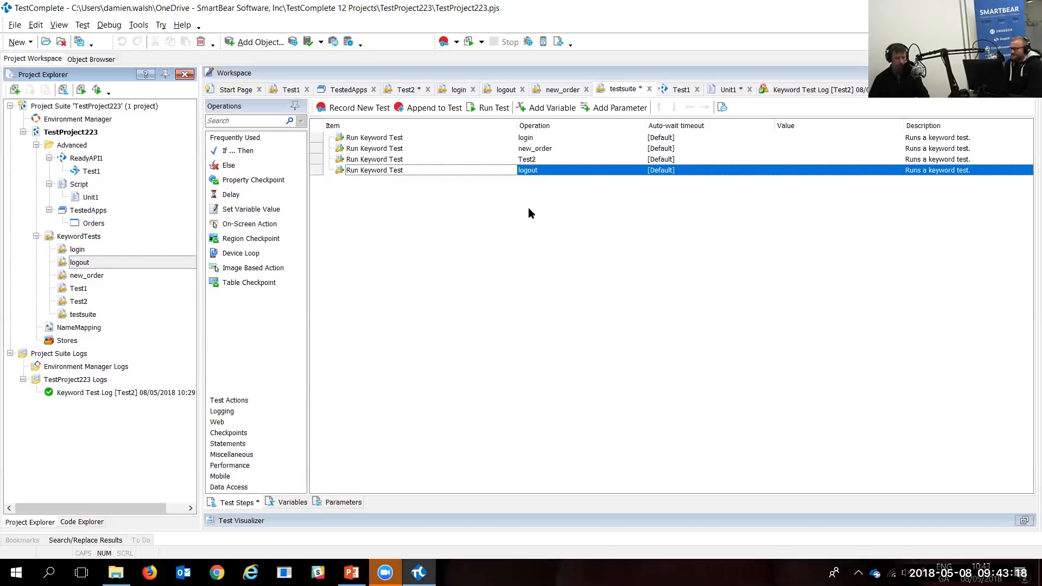
# Step: Open the Test2 keyword test for editing
pyautogui.click(100, 238)
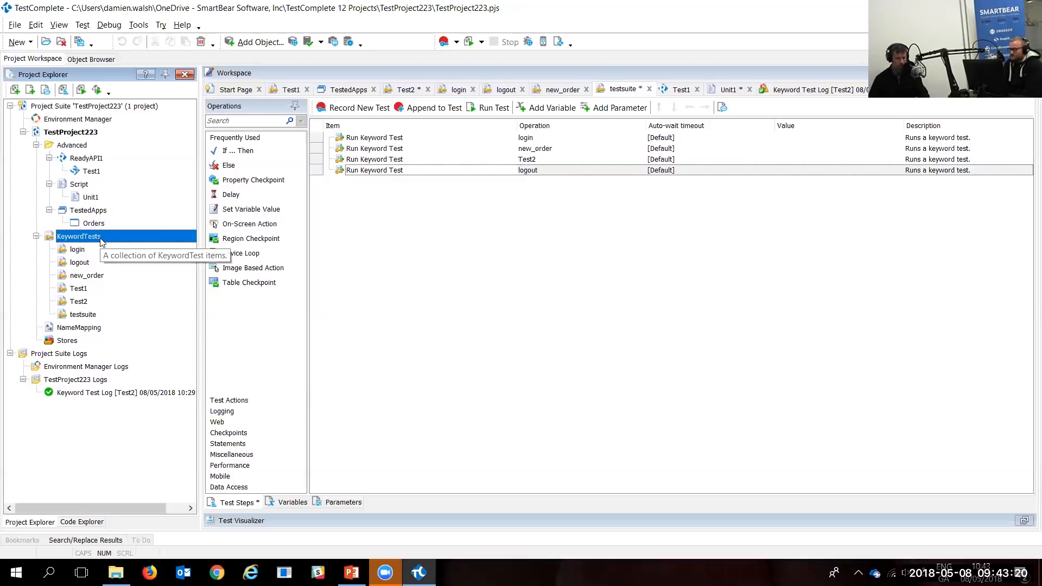
pyautogui.rightClick(101, 242)
pyautogui.click(636, 261)
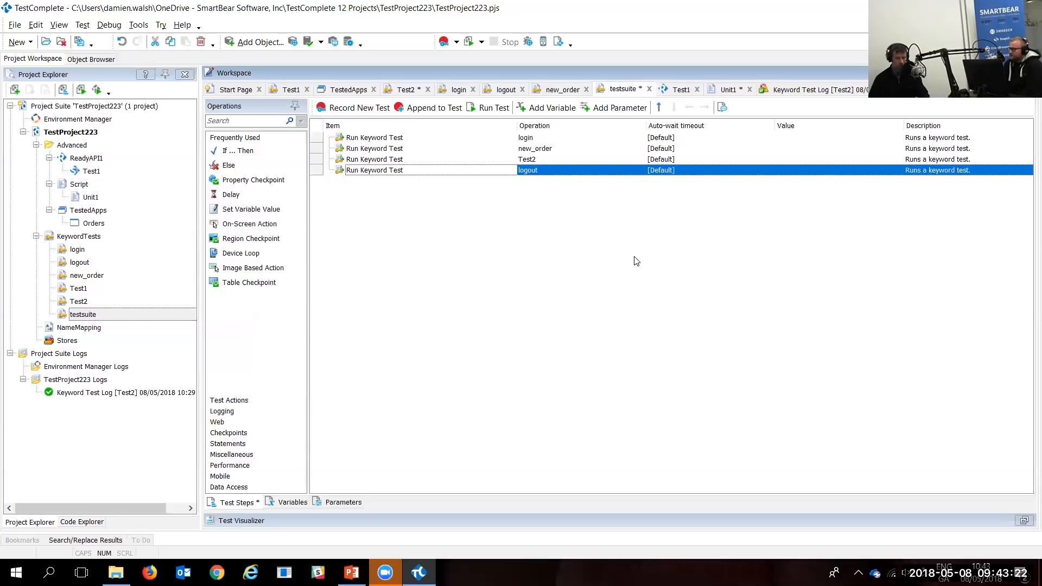
pyautogui.rightClick(101, 242)
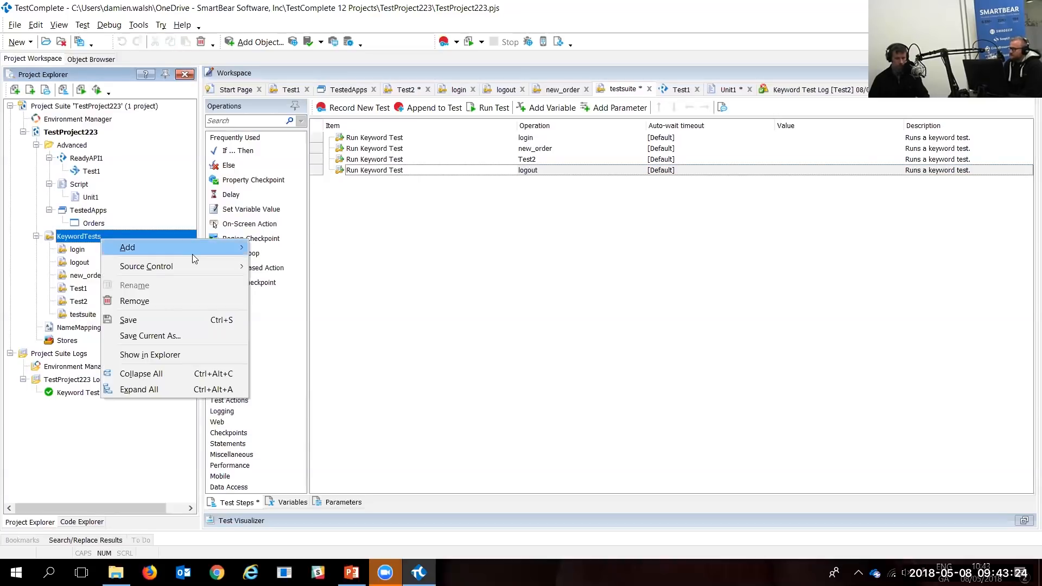
pyautogui.moveTo(192, 251)
pyautogui.click(710, 258)
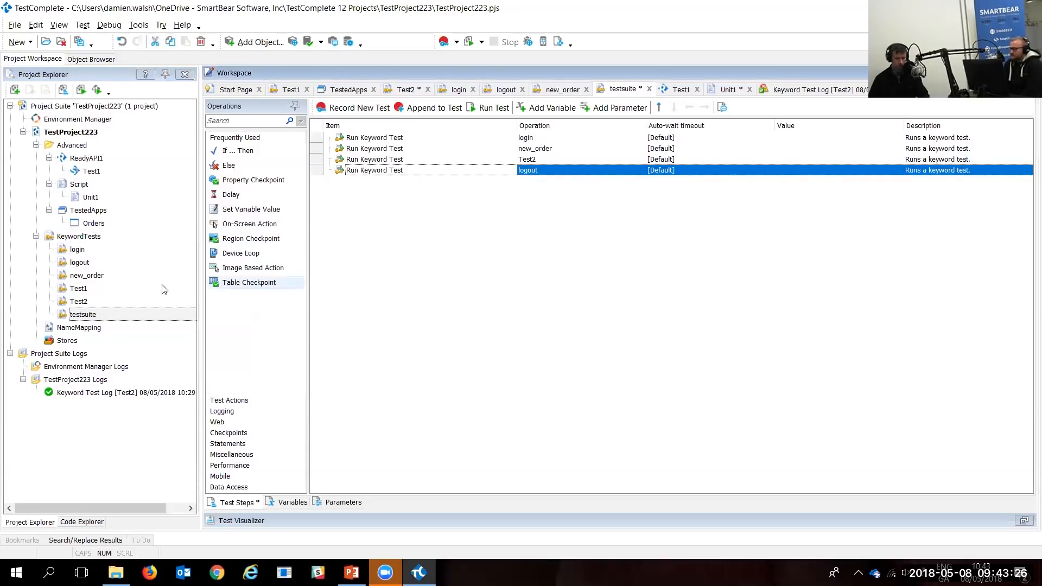
pyautogui.click(86, 305)
pyautogui.doubleClick(85, 303)
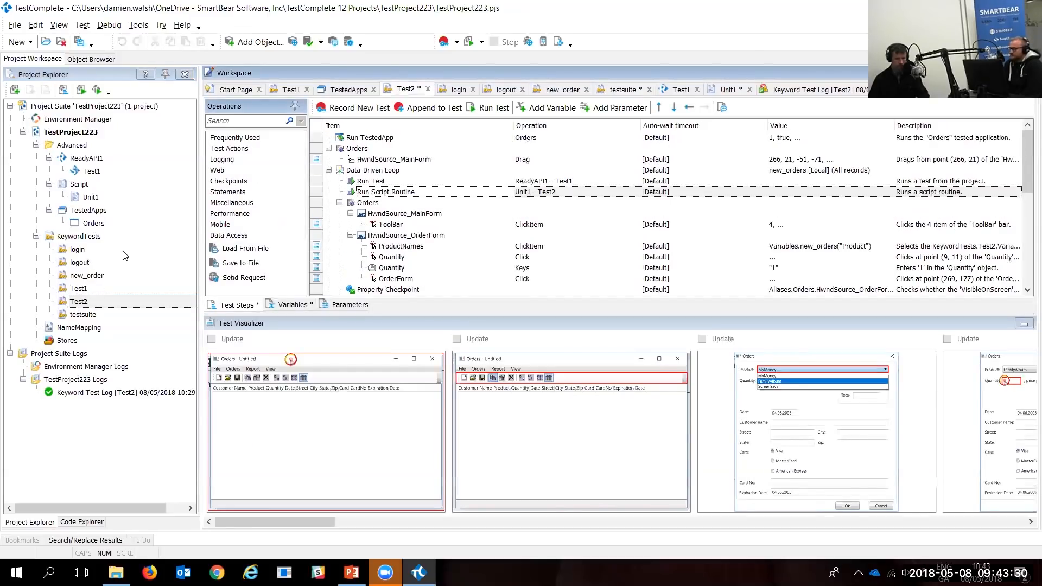
# Step: Insert a Run Keyword Test step calling login at the top of Test2, before the Orders app launches
pyautogui.click(82, 251)
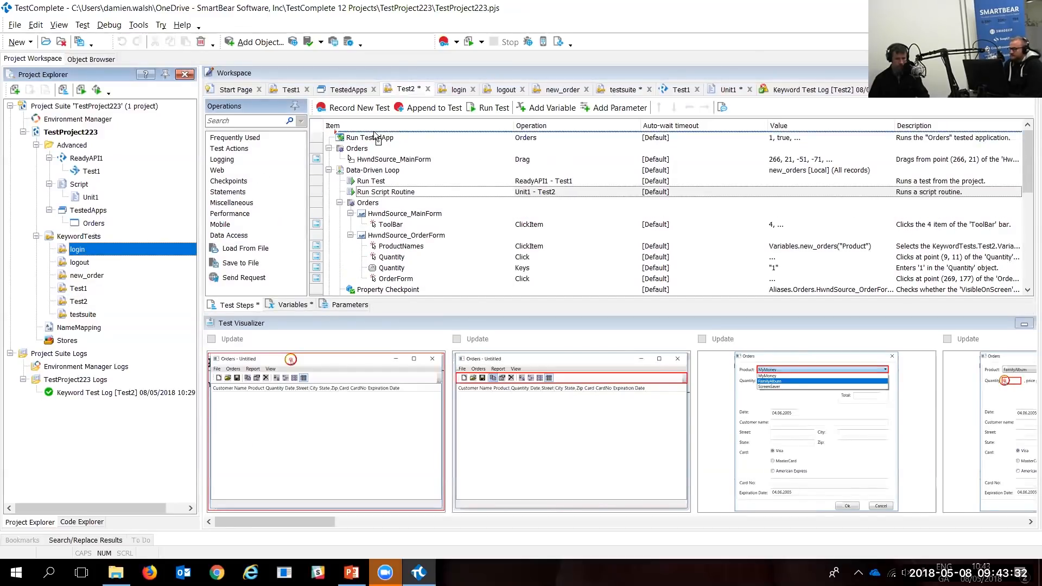
pyautogui.moveTo(338, 300); pyautogui.dragTo(375, 225)
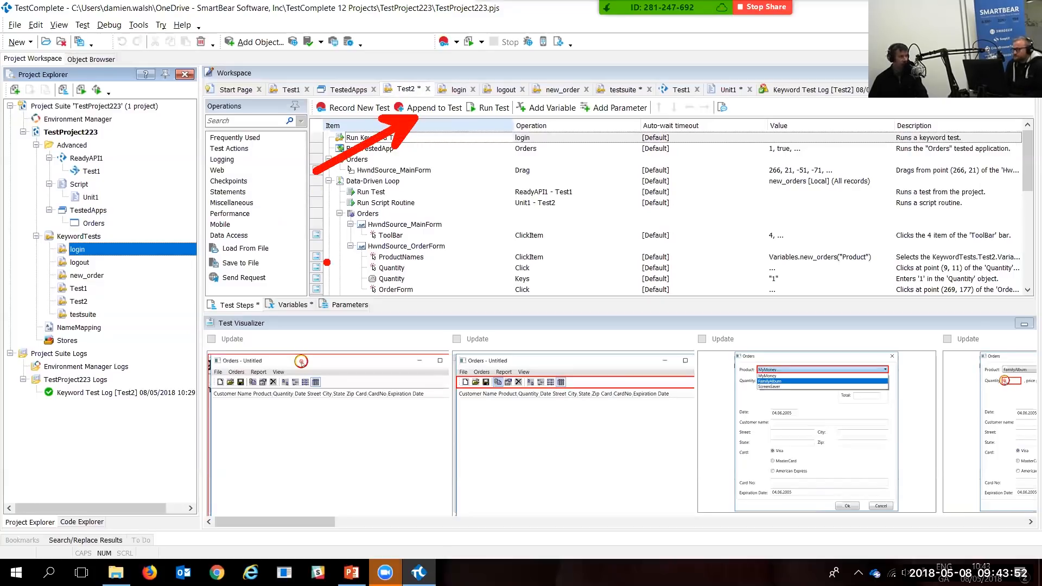
pyautogui.press('Escape')
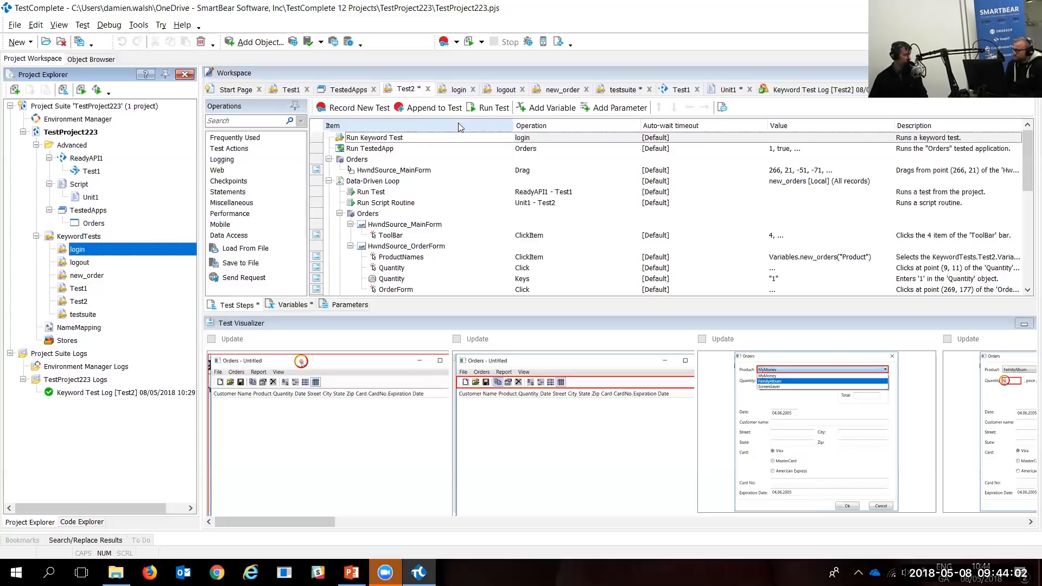
# Step: Insert a Run Keyword Test step for new_order directly below Test2's ButtonOK click step
pyautogui.scroll(-3, 484, 244)
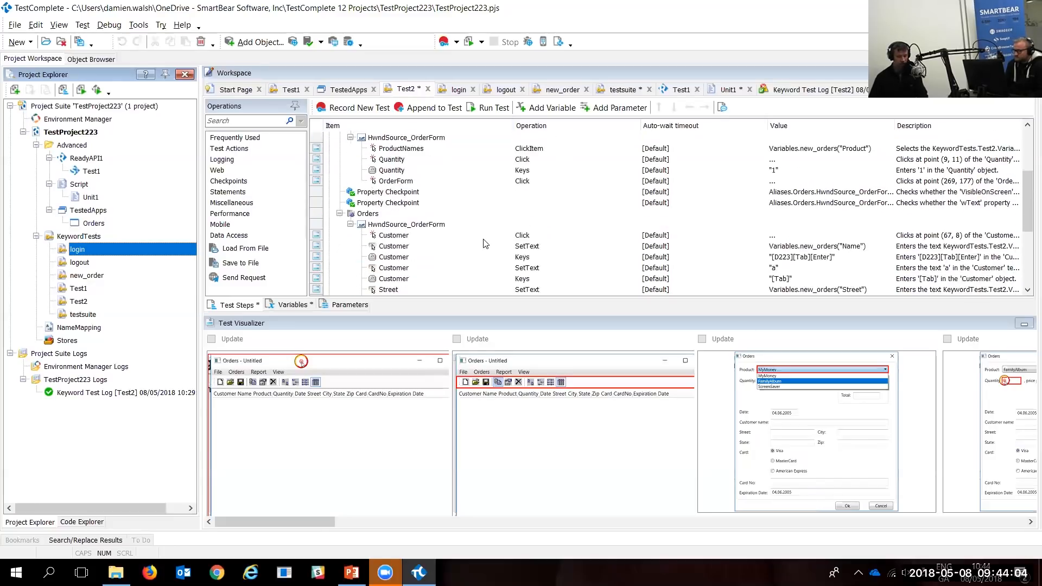
pyautogui.scroll(-4, 485, 244)
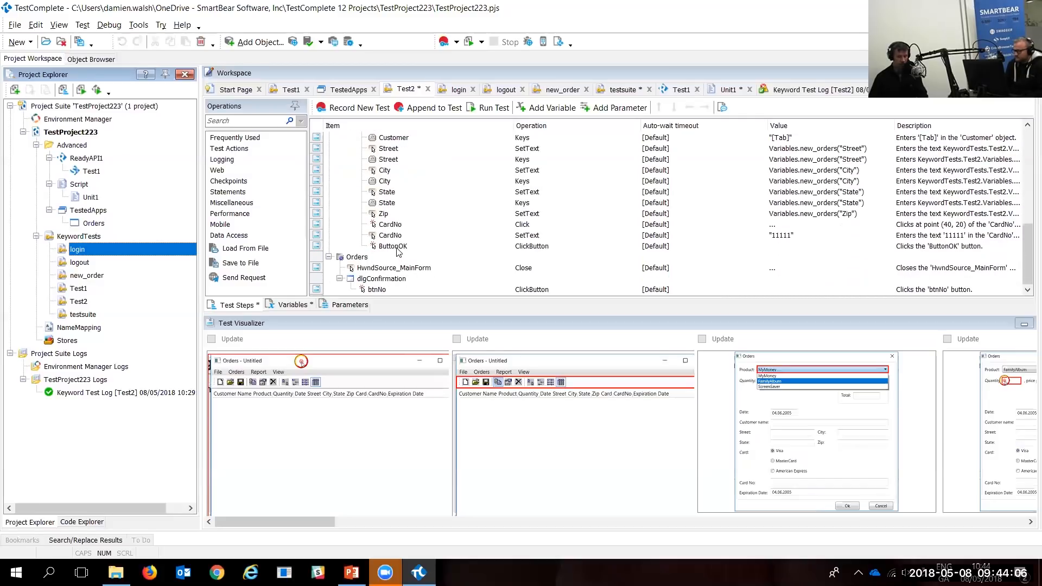
pyautogui.click(397, 249)
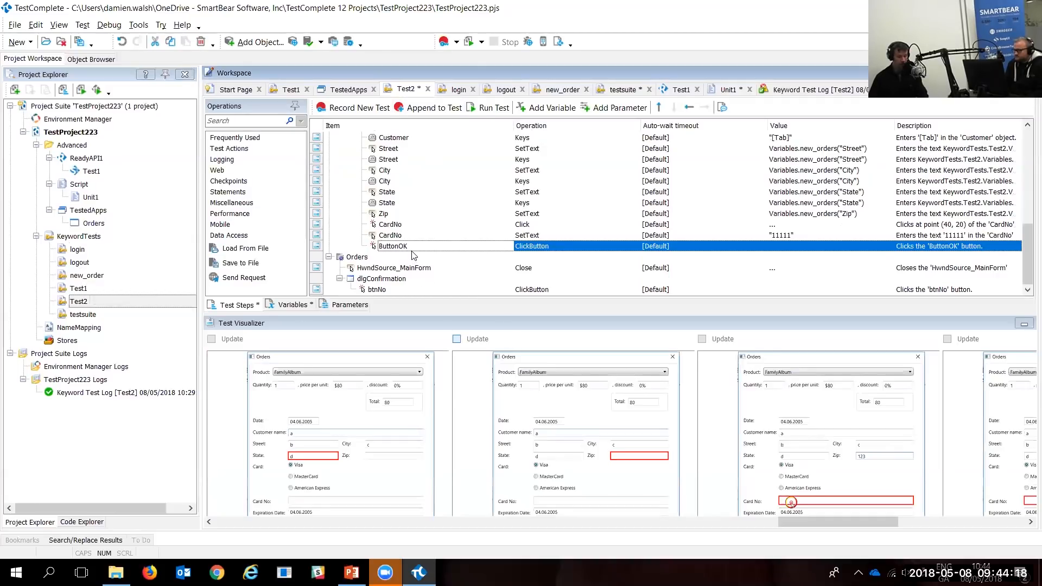
pyautogui.moveTo(100, 275); pyautogui.dragTo(434, 251)
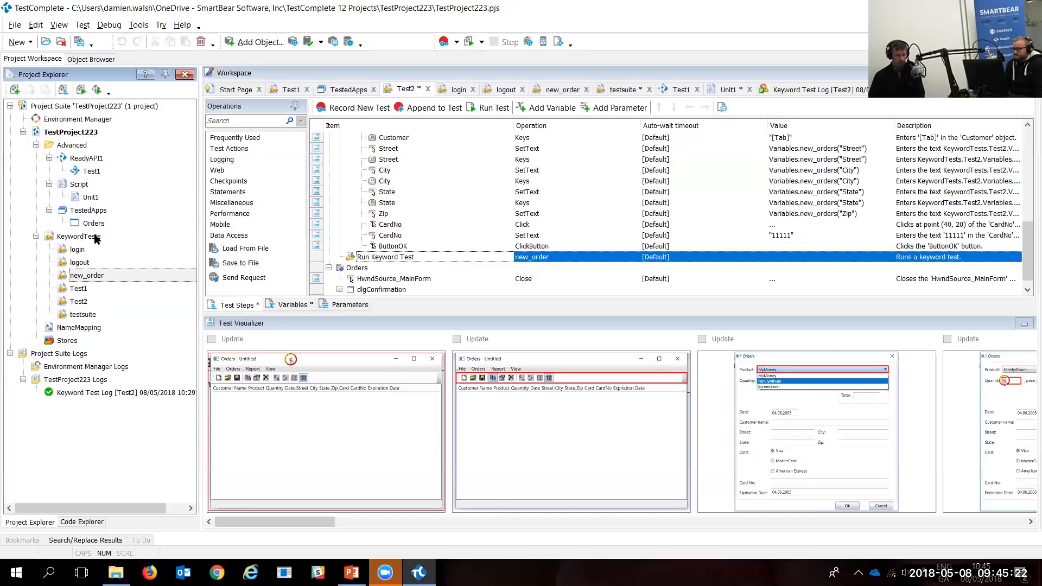
# Step: Add a folder named new_order under KeywordTests and move the new_order keyword test into it
pyautogui.rightClick(95, 237)
pyautogui.moveTo(136, 247)
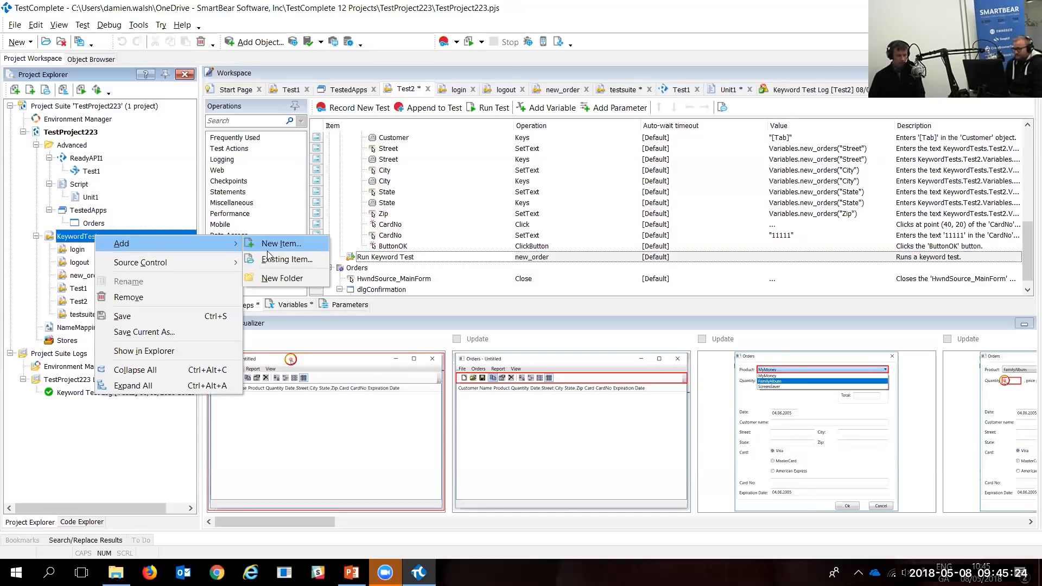
pyautogui.click(296, 278)
pyautogui.write('new')
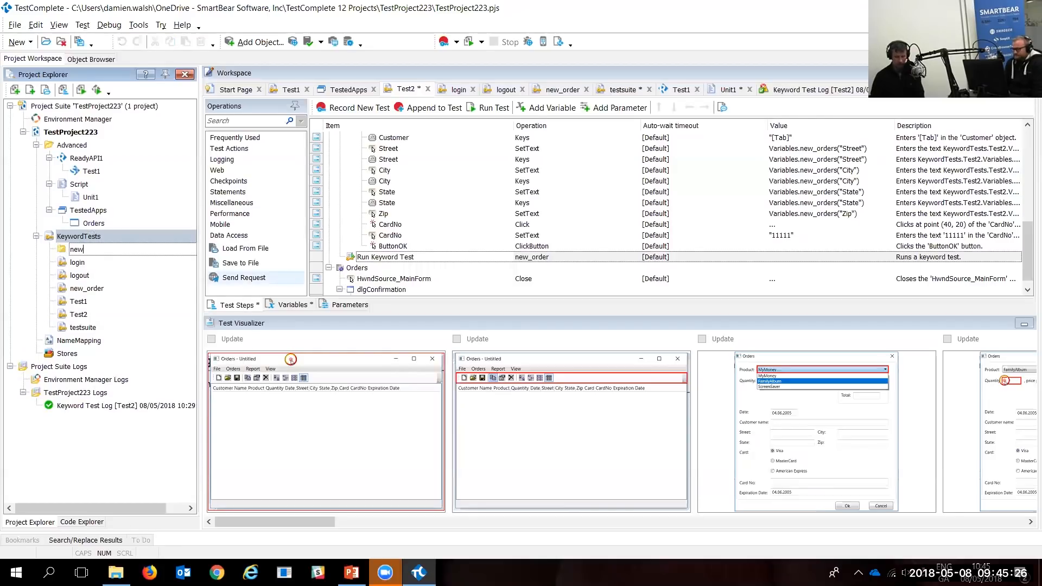
pyautogui.write('_')
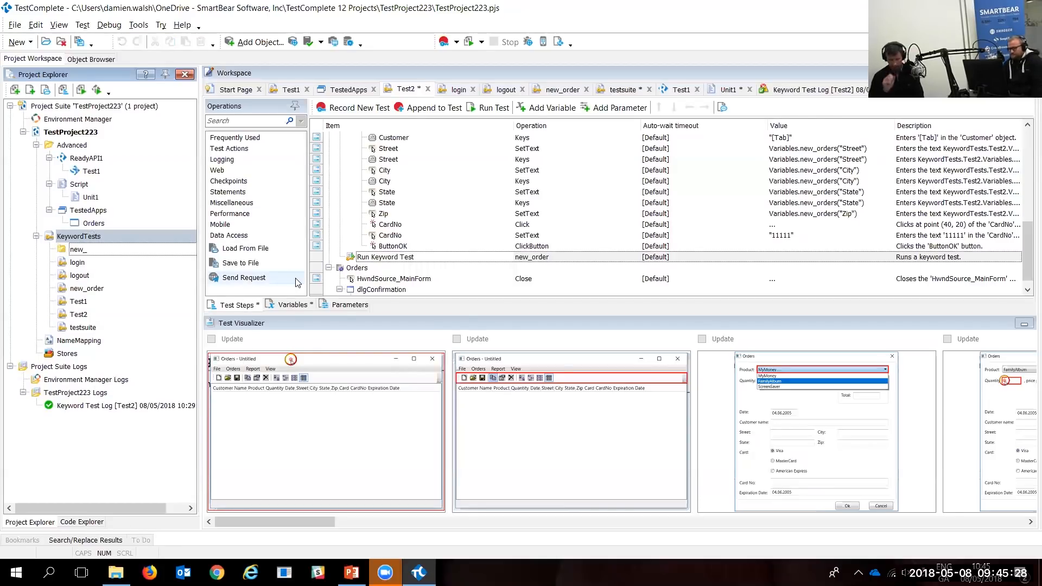
pyautogui.write('order')
pyautogui.press('Return')
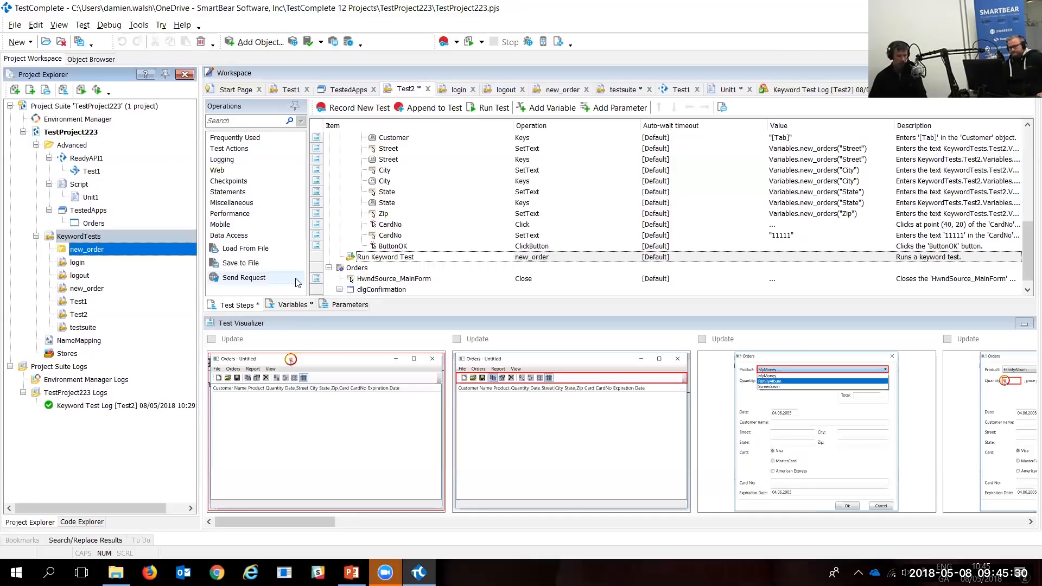
pyautogui.click(94, 292)
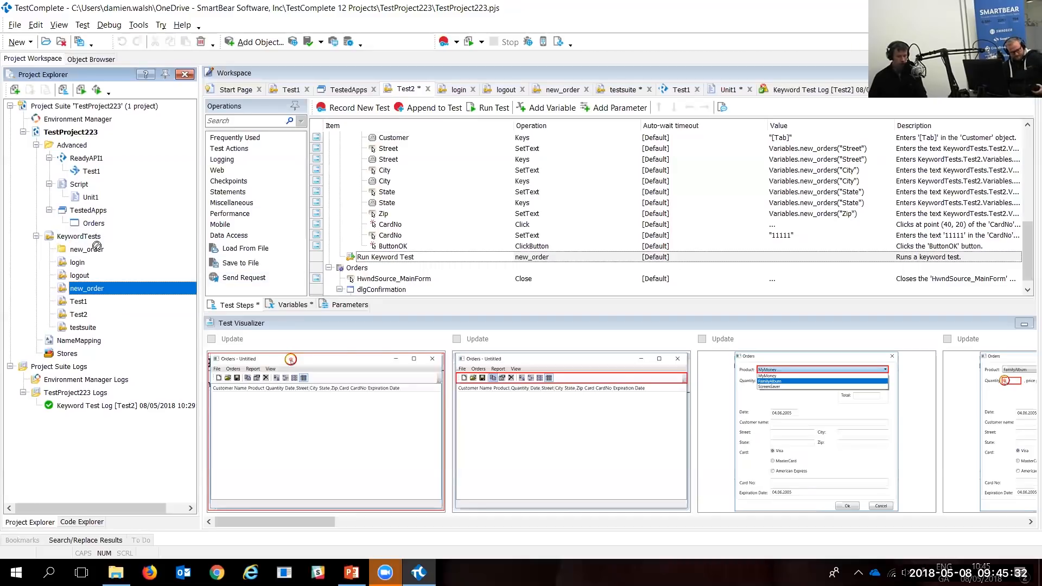
pyautogui.moveTo(98, 254); pyautogui.dragTo(99, 254)
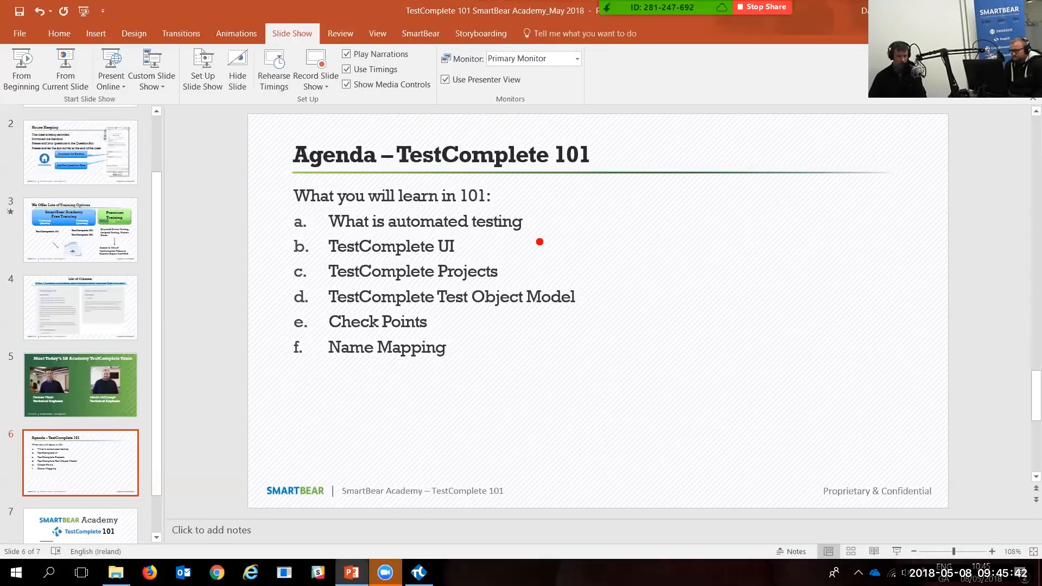
pyautogui.moveTo(537, 222); pyautogui.dragTo(639, 170)
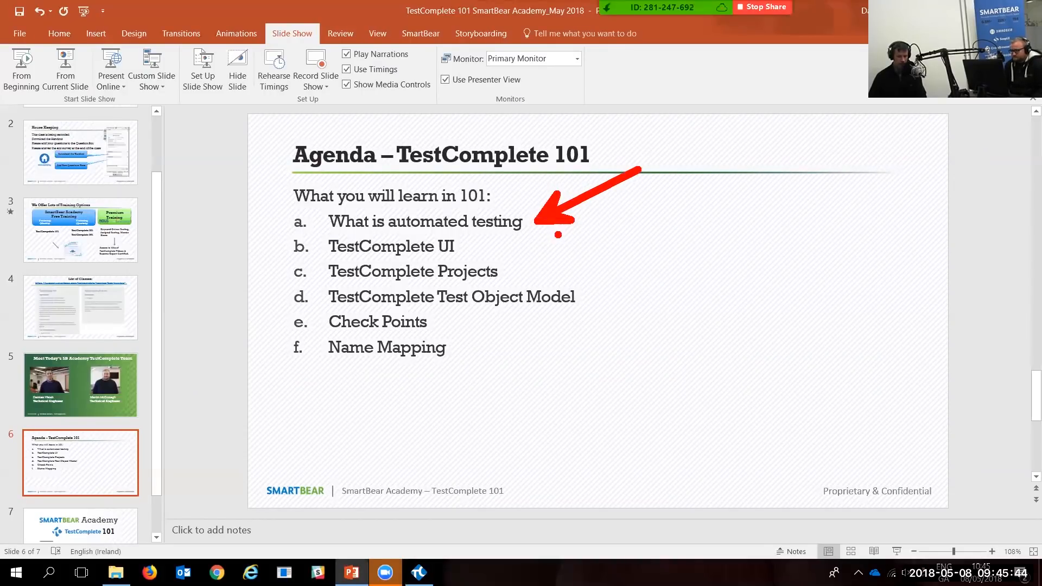
pyautogui.moveTo(515, 242); pyautogui.dragTo(647, 242)
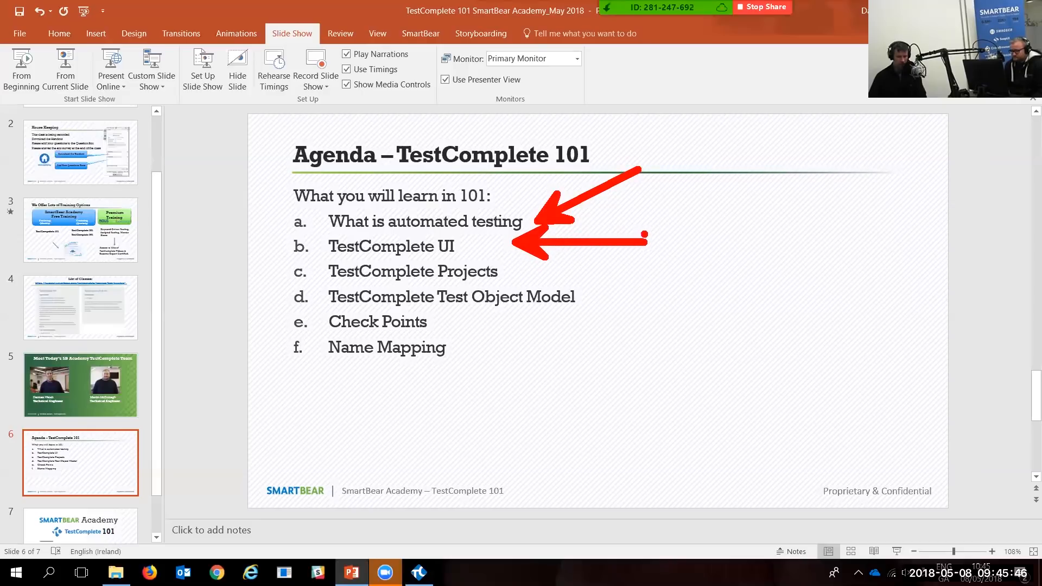
pyautogui.moveTo(520, 271)
pyautogui.mouseDown()
pyautogui.moveTo(554, 286)
pyautogui.moveTo(653, 270)
pyautogui.mouseUp()
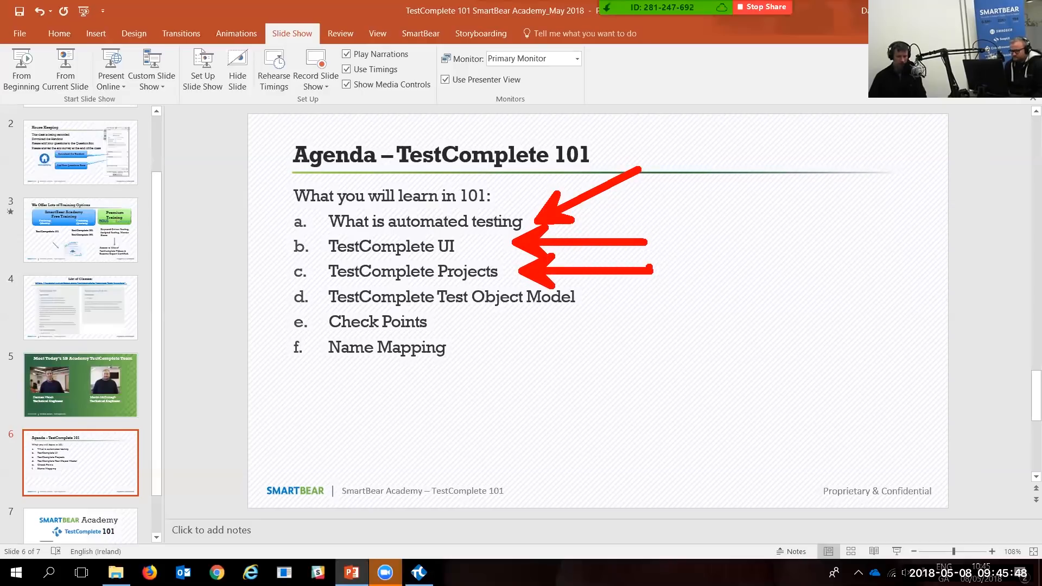
pyautogui.moveTo(586, 298); pyautogui.dragTo(695, 298)
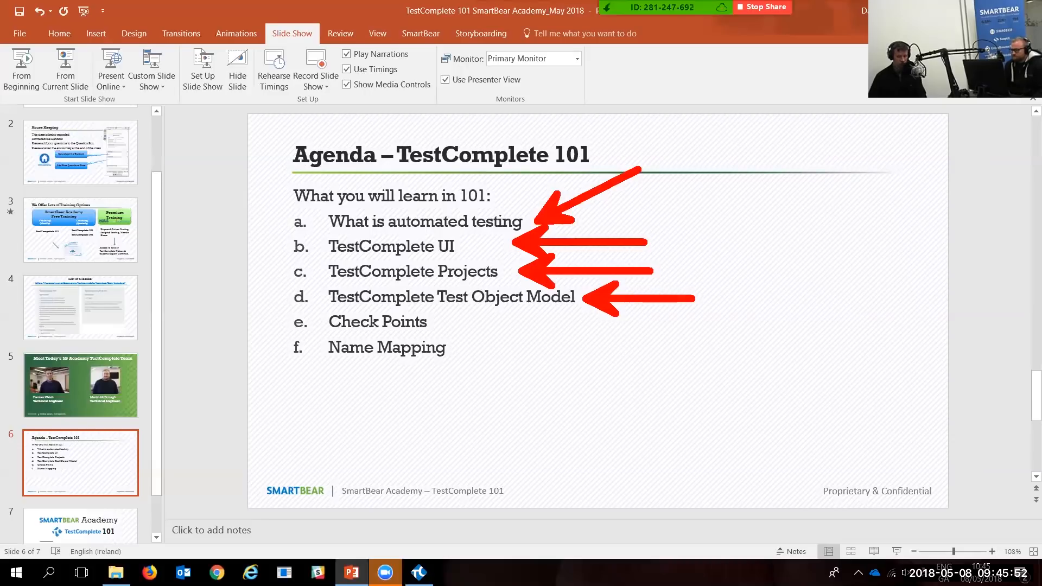
pyautogui.moveTo(476, 309)
pyautogui.mouseDown()
pyautogui.moveTo(472, 338)
pyautogui.moveTo(558, 324)
pyautogui.mouseUp()
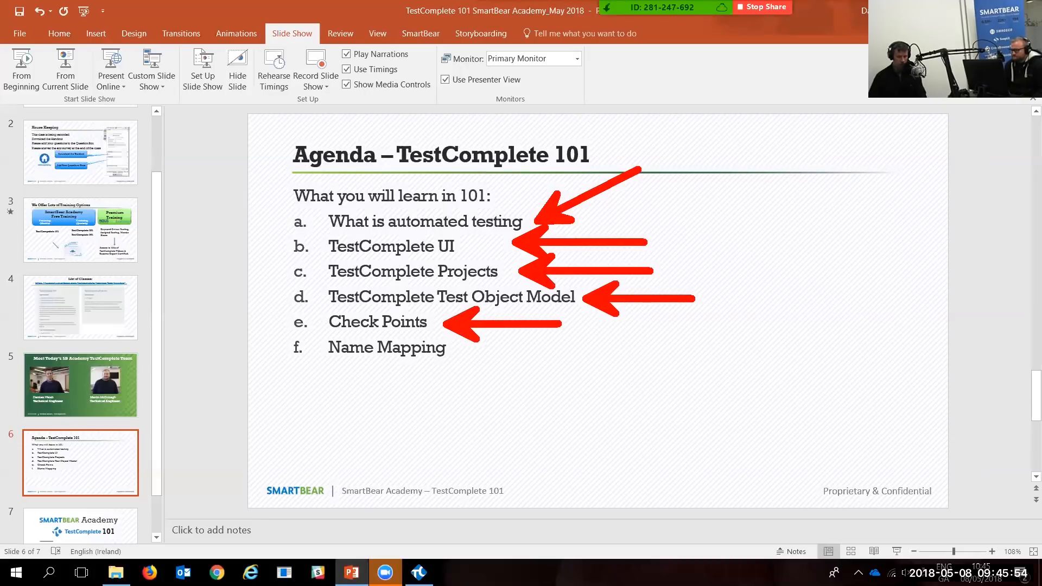
pyautogui.moveTo(465, 361)
pyautogui.mouseDown()
pyautogui.moveTo(476, 388)
pyautogui.moveTo(584, 427)
pyautogui.mouseUp()
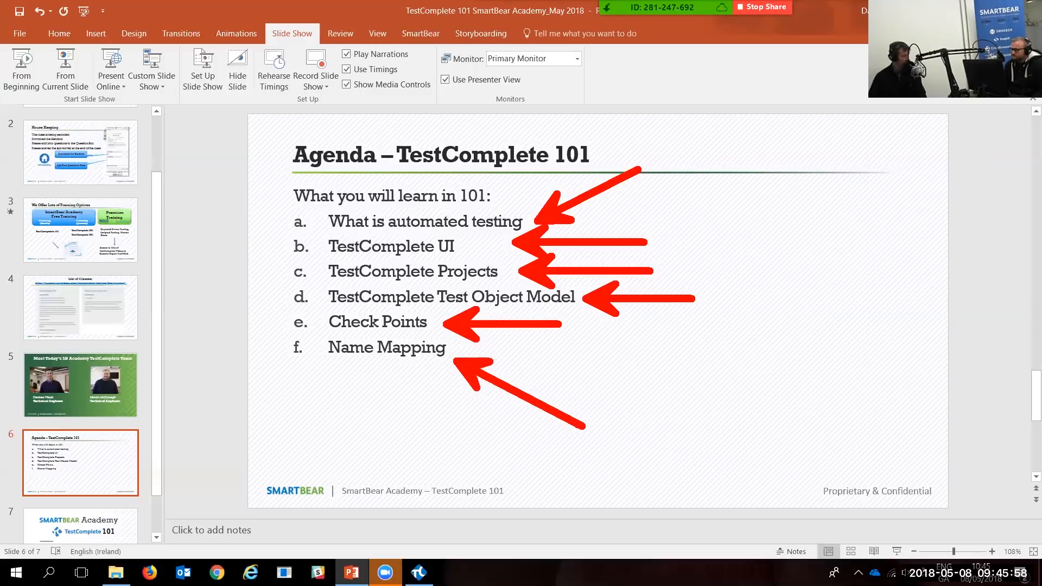
pyautogui.press('Escape')
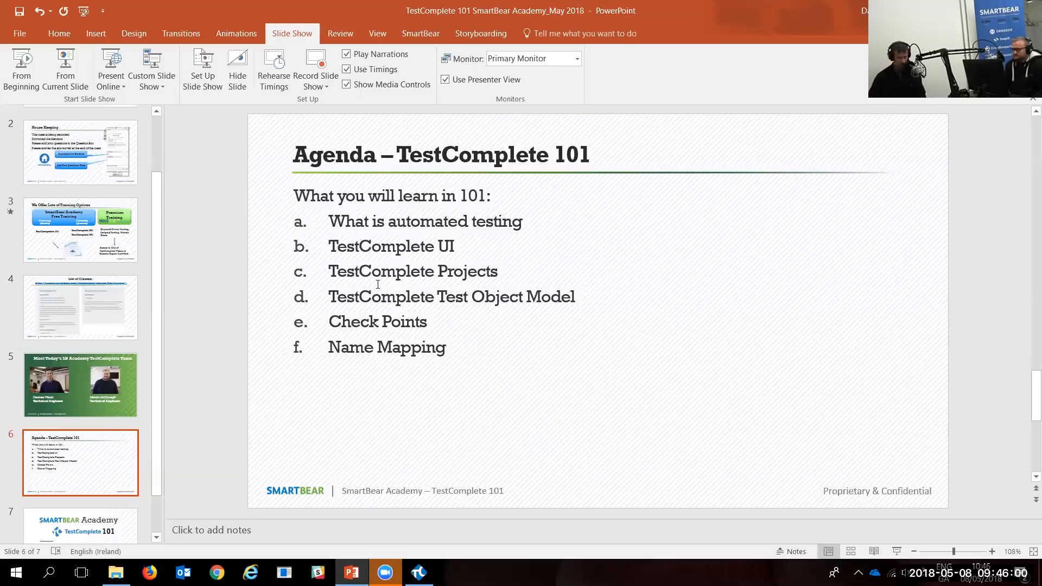
# Step: Back in TestComplete, jump from Test2's Customer SetText step to its object in Name Mapping
pyautogui.hotkey('alt', 'Tab')
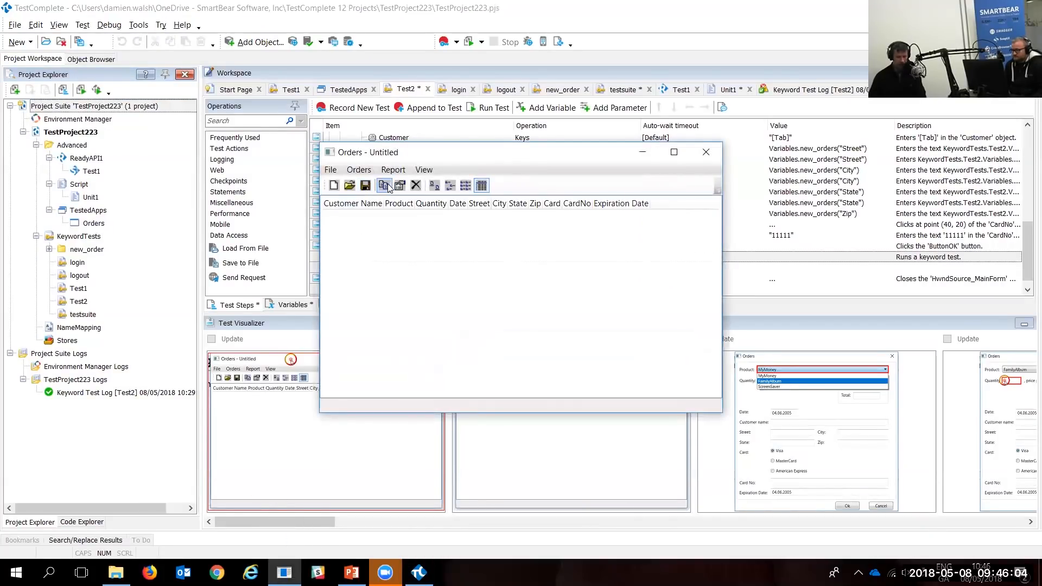
pyautogui.click(383, 186)
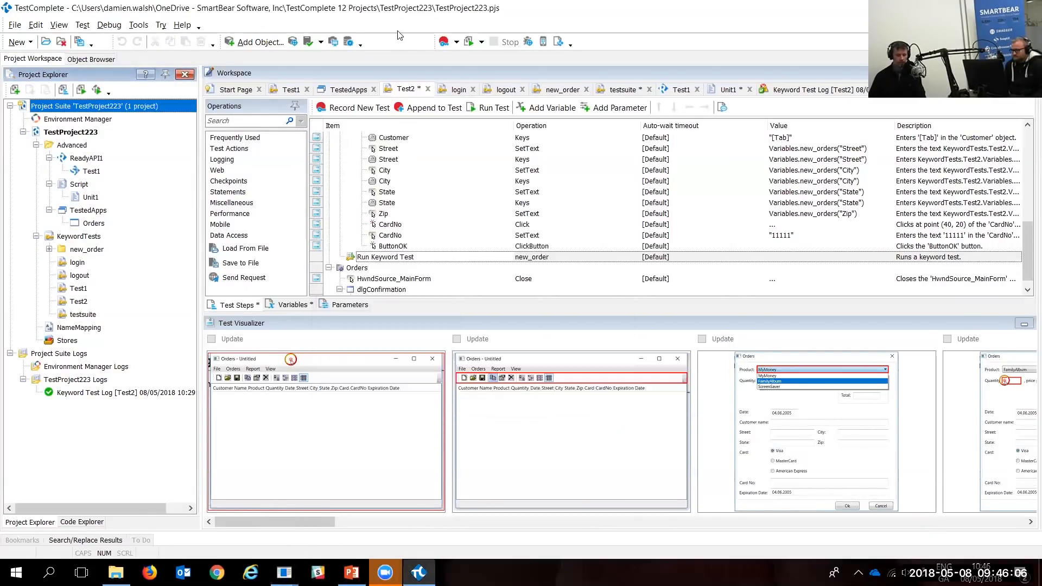
pyautogui.scroll(2, 437, 177)
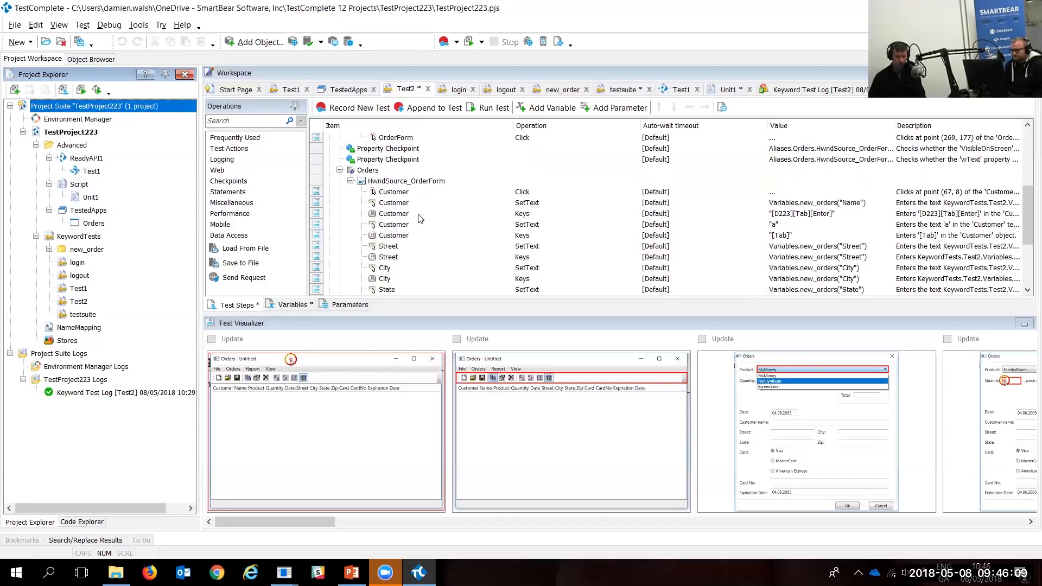
pyautogui.click(393, 227)
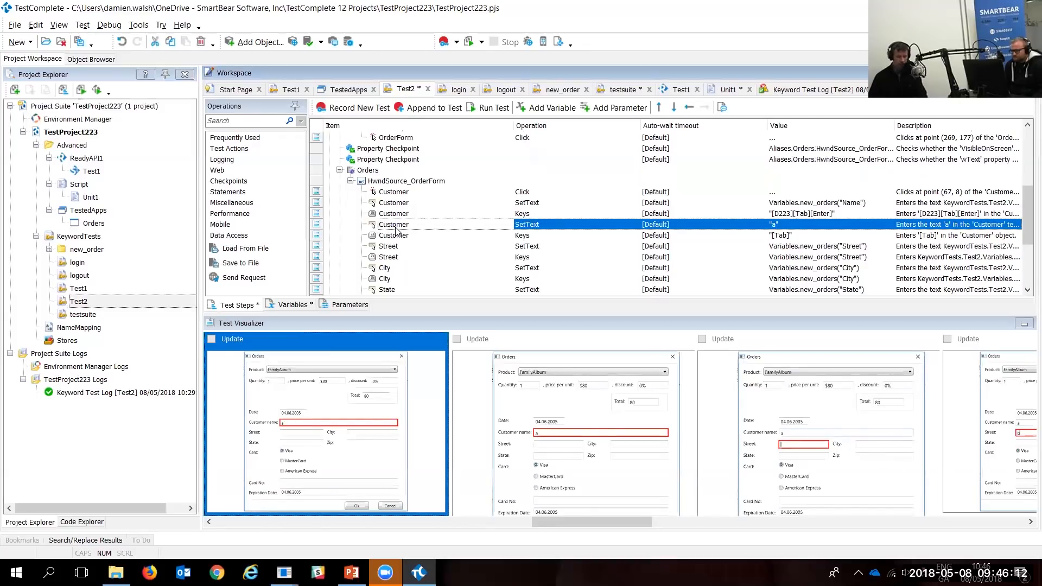
pyautogui.rightClick(463, 228)
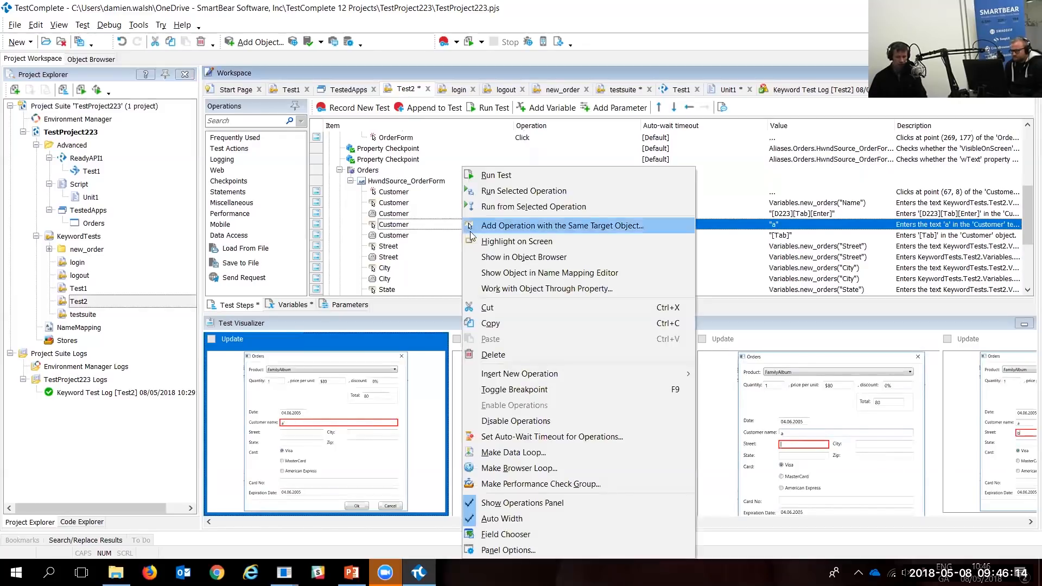
pyautogui.click(561, 273)
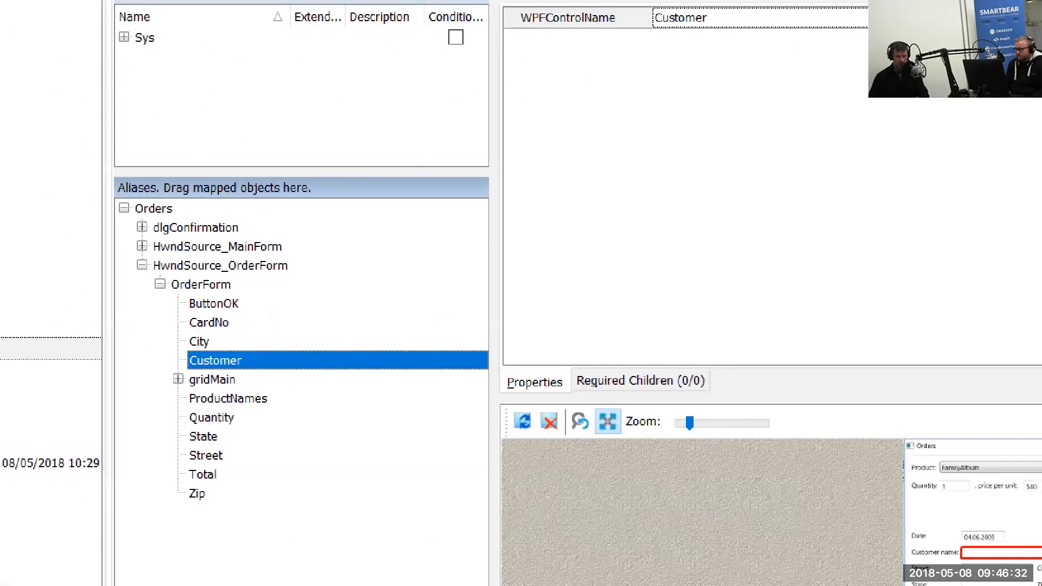
# Step: Annotate the Customer alias, HwndSource_OrderForm and the WPFControlName Customer property
pyautogui.click(259, 359)
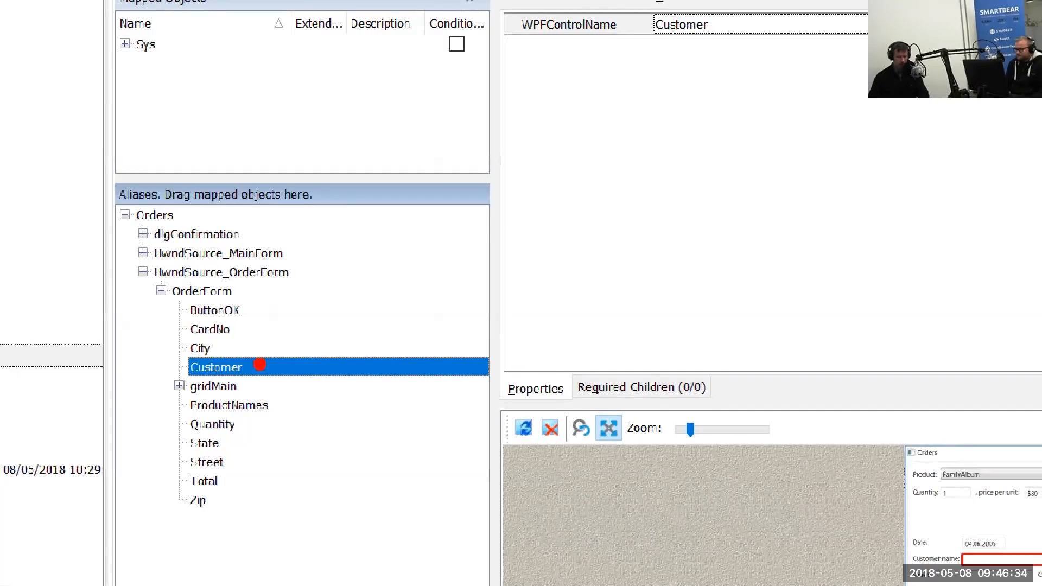
pyautogui.moveTo(260, 364); pyautogui.dragTo(399, 315)
pyautogui.moveTo(287, 272)
pyautogui.mouseDown()
pyautogui.moveTo(347, 248)
pyautogui.moveTo(429, 236)
pyautogui.mouseUp()
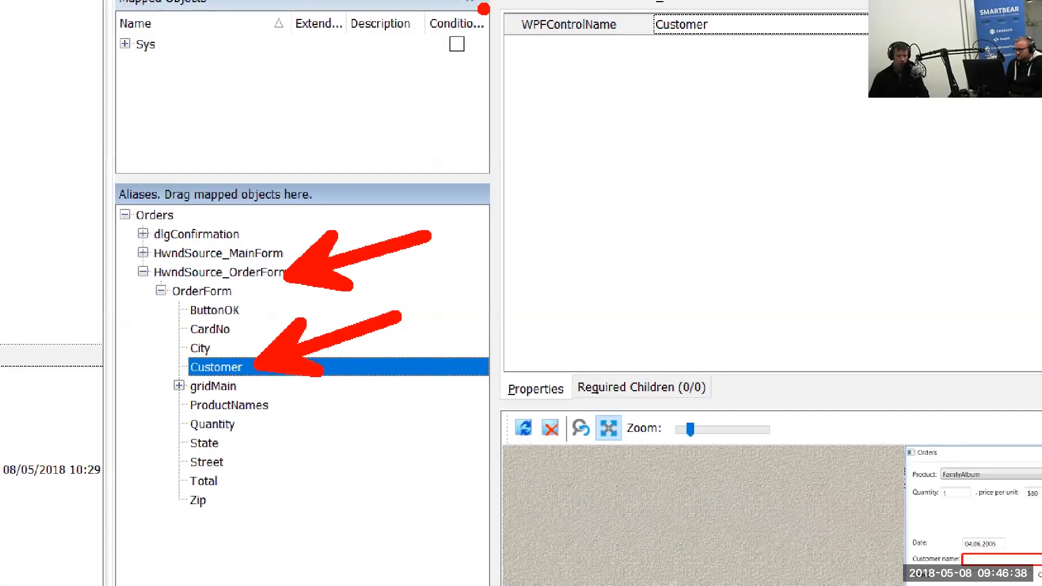
pyautogui.moveTo(482, 9)
pyautogui.mouseDown()
pyautogui.moveTo(491, 43)
pyautogui.moveTo(645, 87)
pyautogui.moveTo(868, 82)
pyautogui.moveTo(488, 4)
pyautogui.mouseUp()
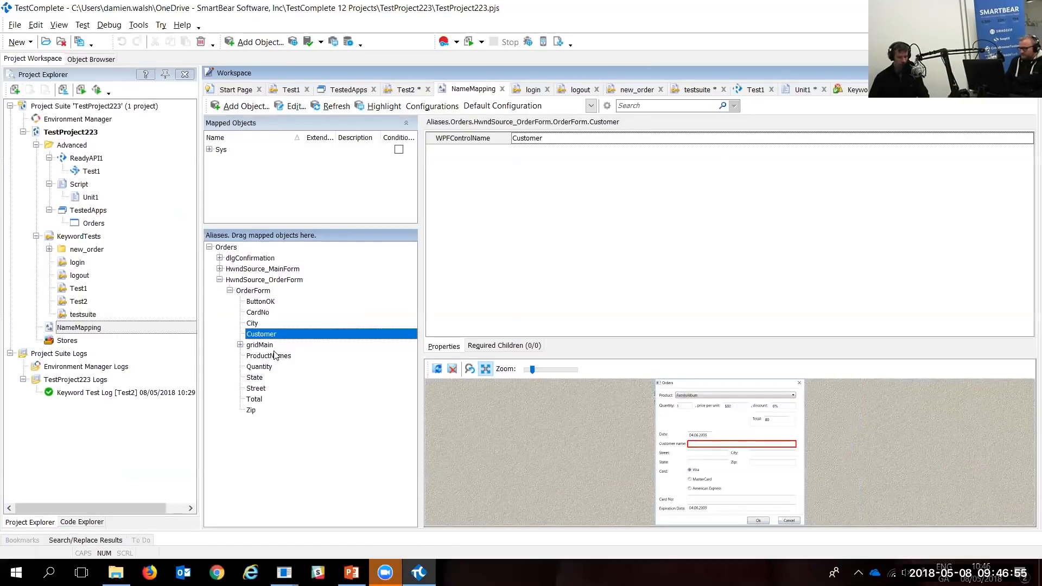
# Step: Step through the ProductNames, State, Street, Total and Zip aliases
pyautogui.click(275, 355)
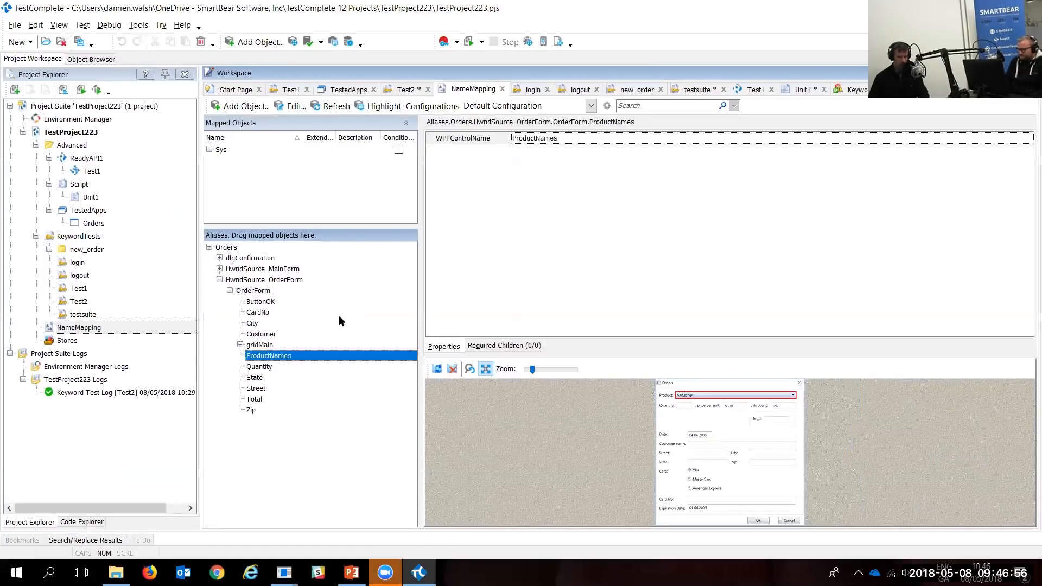
pyautogui.click(253, 379)
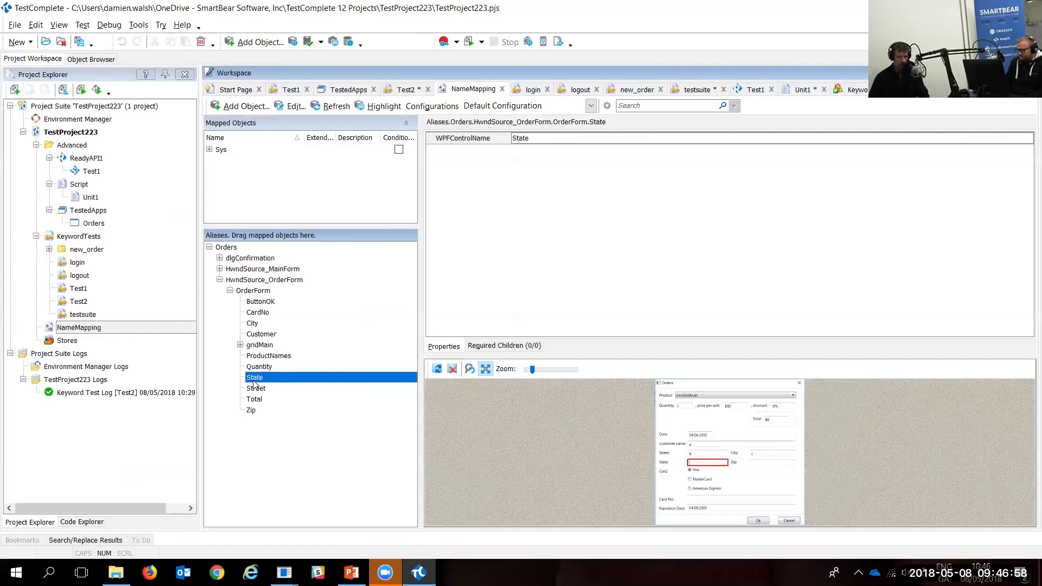
pyautogui.click(256, 389)
pyautogui.click(259, 400)
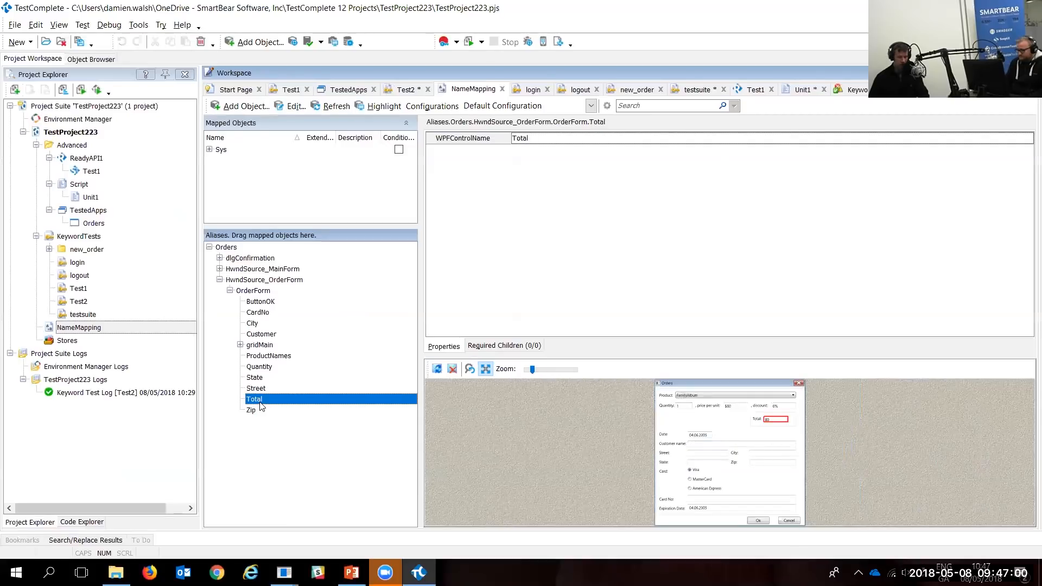
pyautogui.click(255, 411)
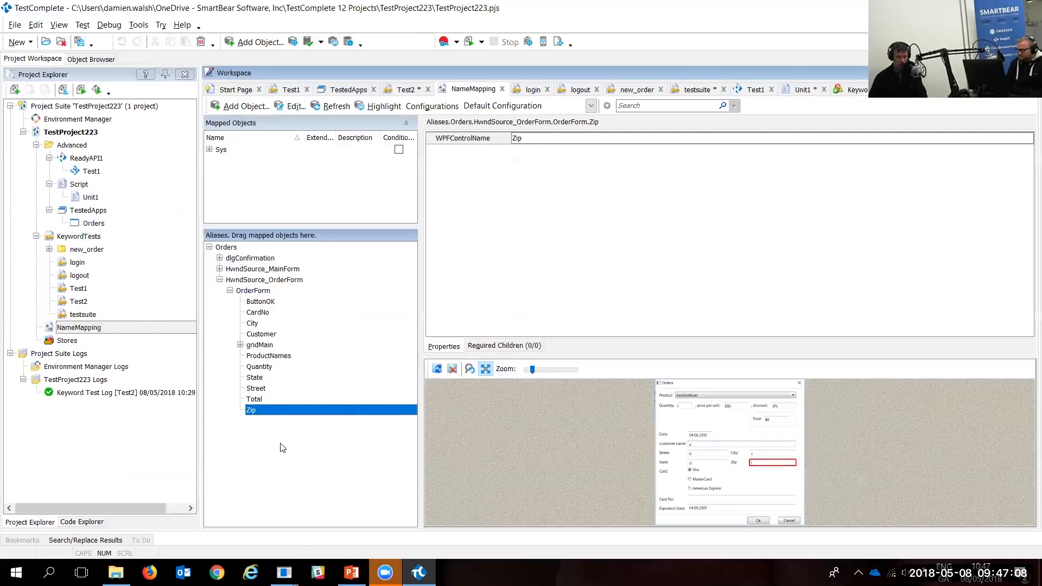
pyautogui.click(255, 334)
pyautogui.rightClick(323, 335)
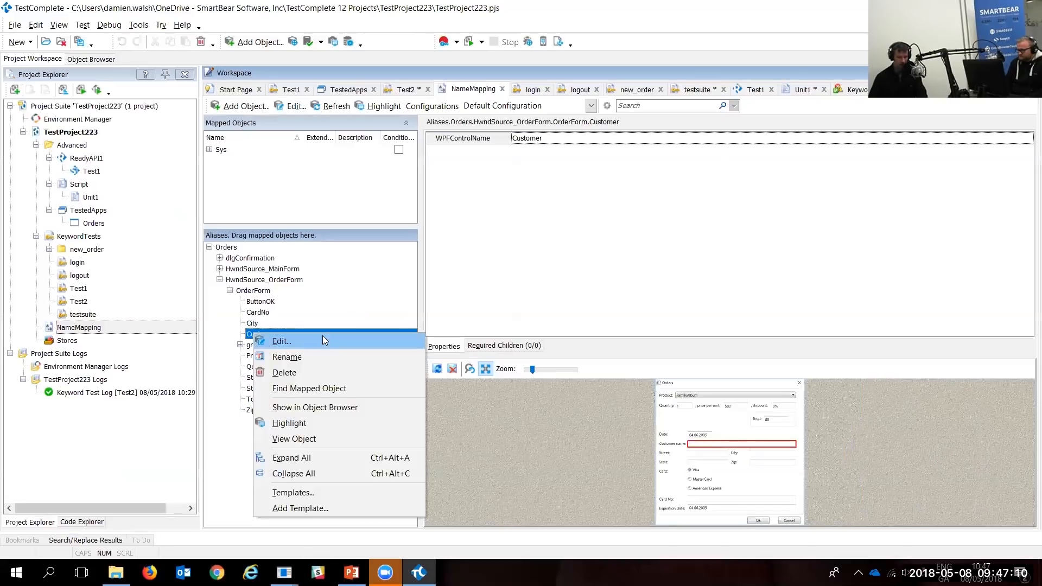
pyautogui.press('Escape')
pyautogui.doubleClick(369, 341)
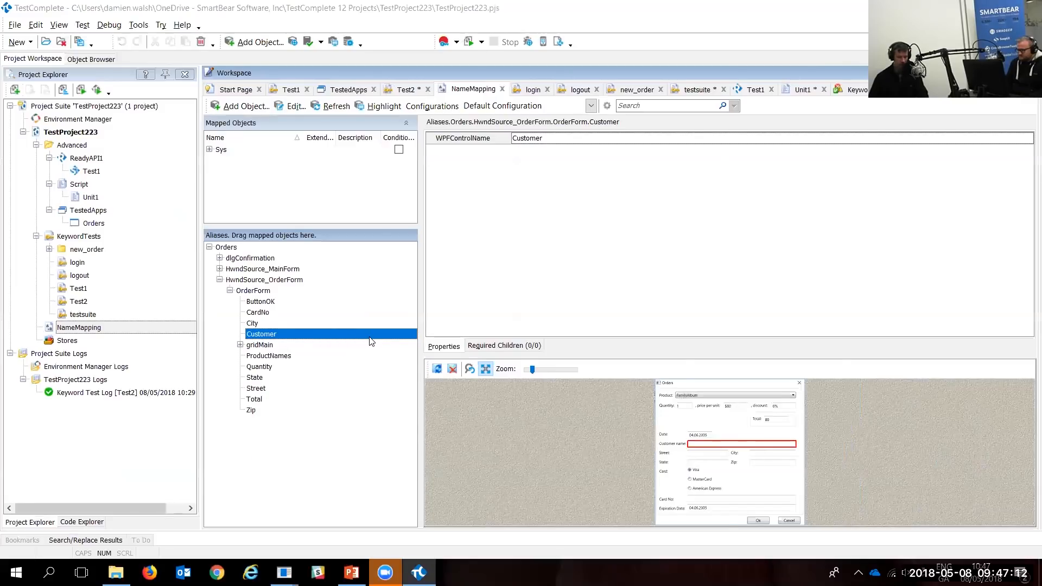
pyautogui.click(758, 225)
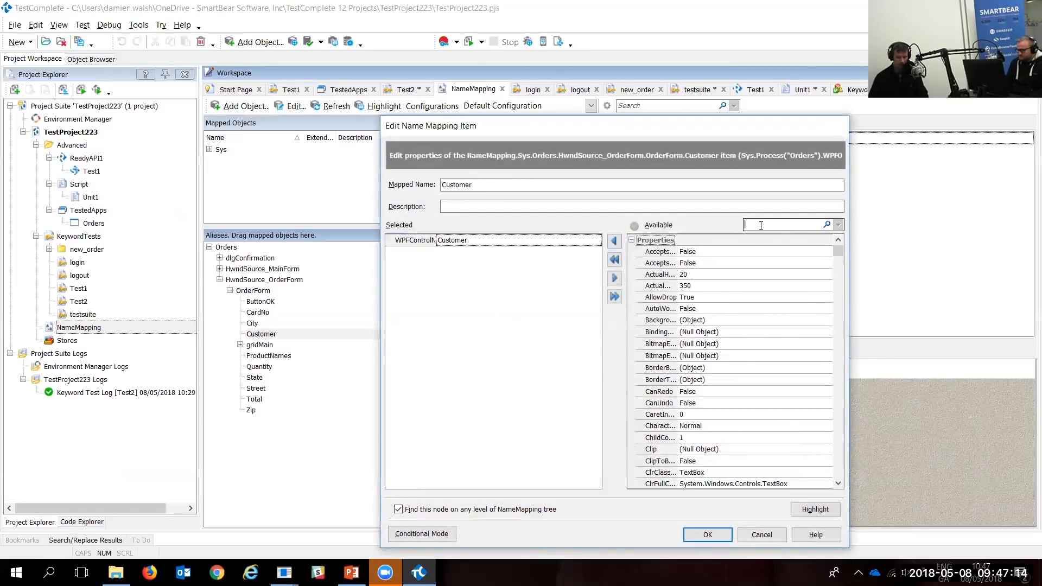
pyautogui.write('id')
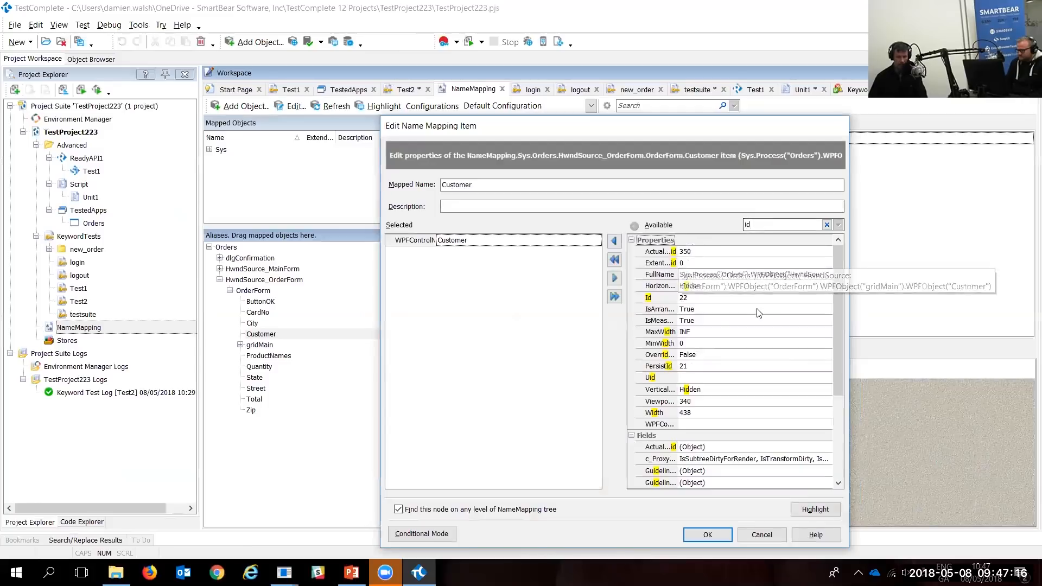
pyautogui.click(700, 378)
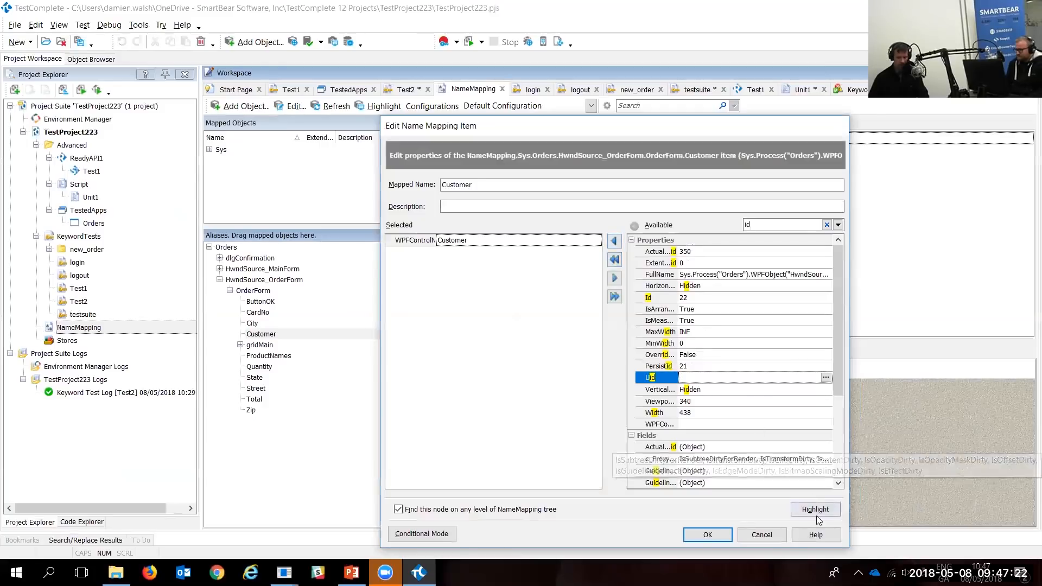
pyautogui.click(765, 537)
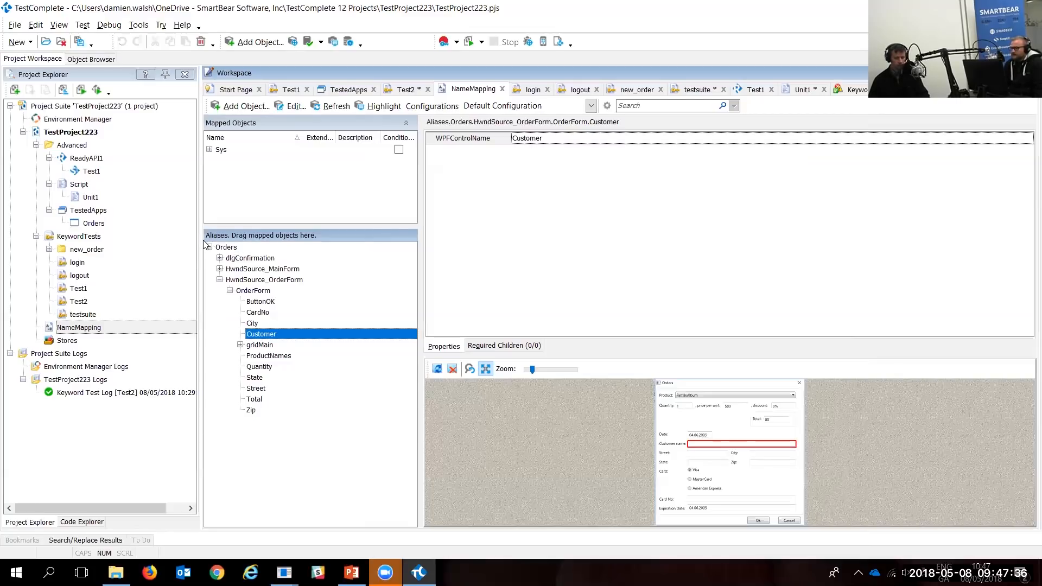
# Step: Show Customer in the Object Browser, then locate its mapped object under OrderForm in the tree
pyautogui.rightClick(293, 333)
pyautogui.click(380, 404)
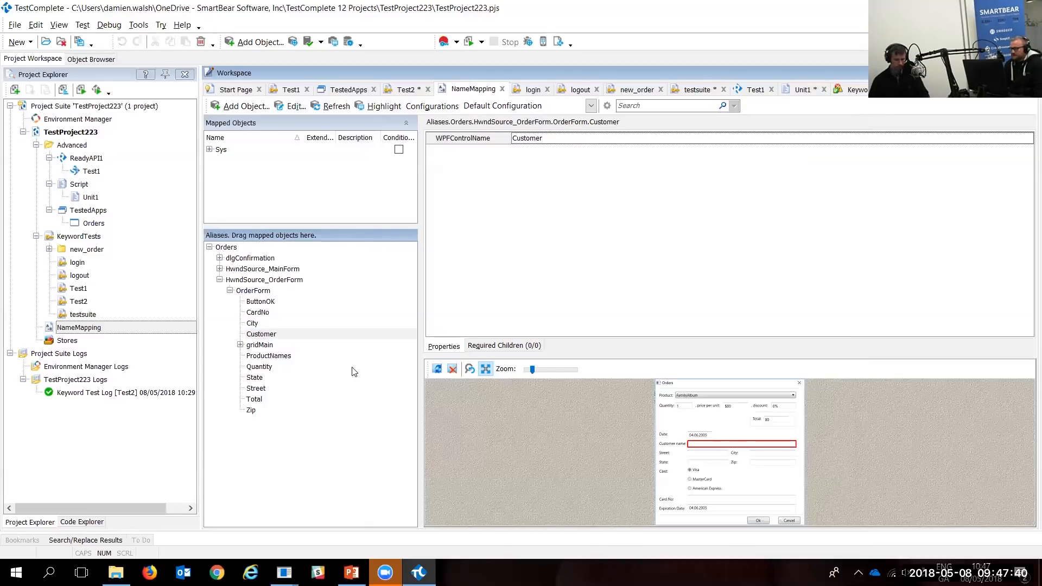
pyautogui.click(49, 59)
pyautogui.rightClick(296, 335)
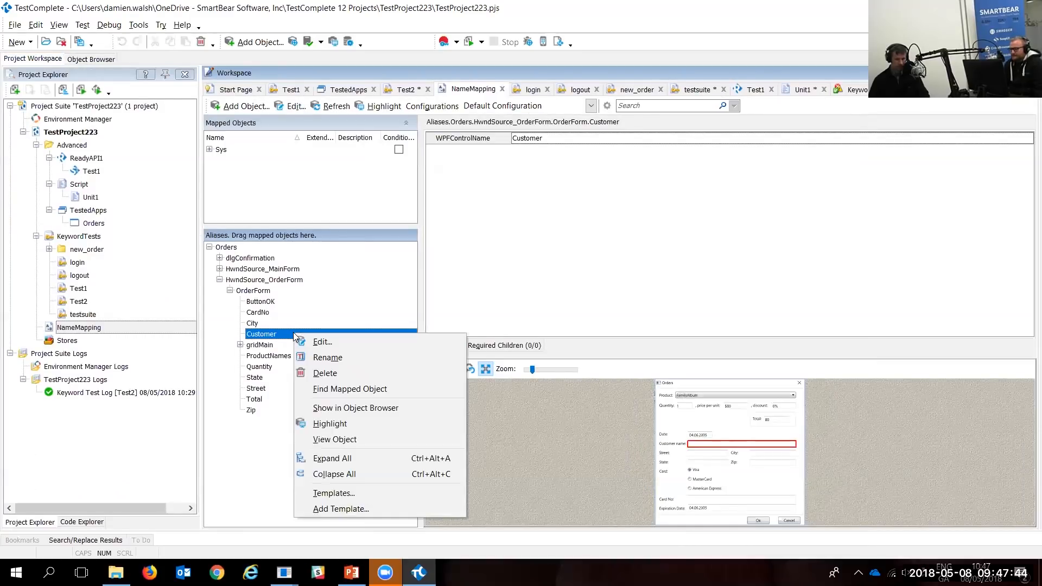
pyautogui.click(339, 389)
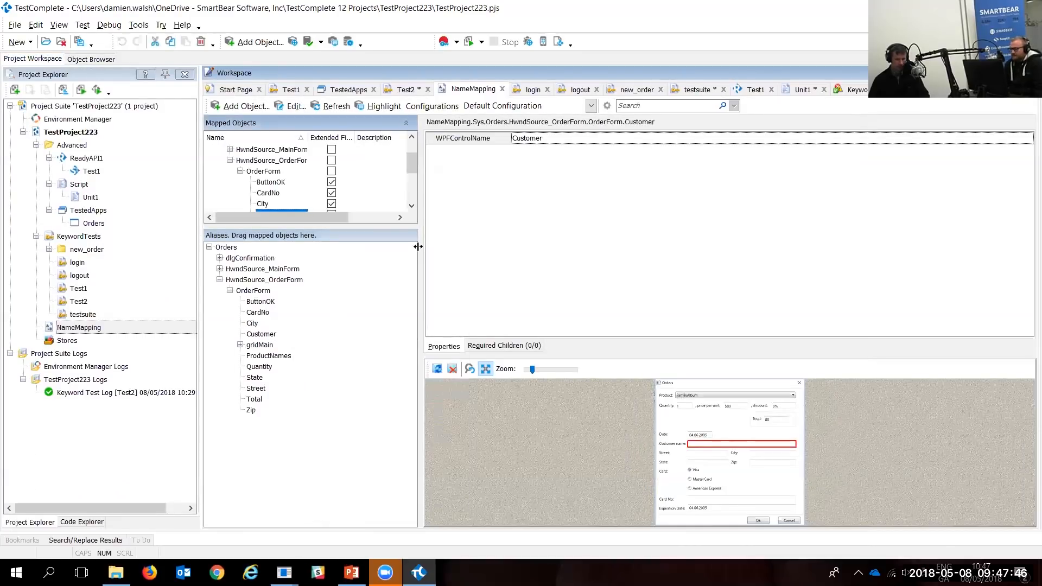
pyautogui.moveTo(407, 227); pyautogui.dragTo(405, 279)
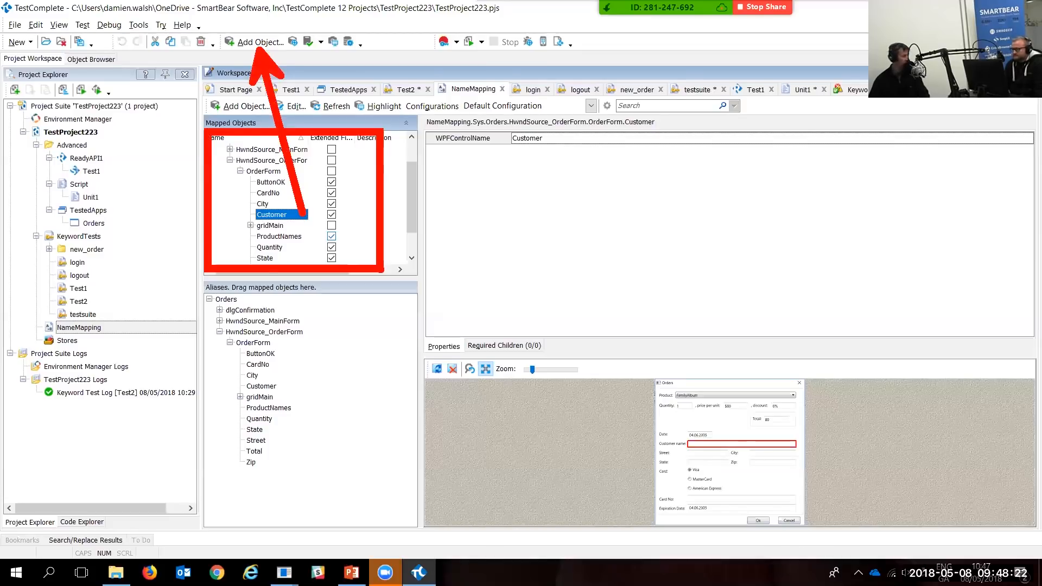
pyautogui.press('Escape')
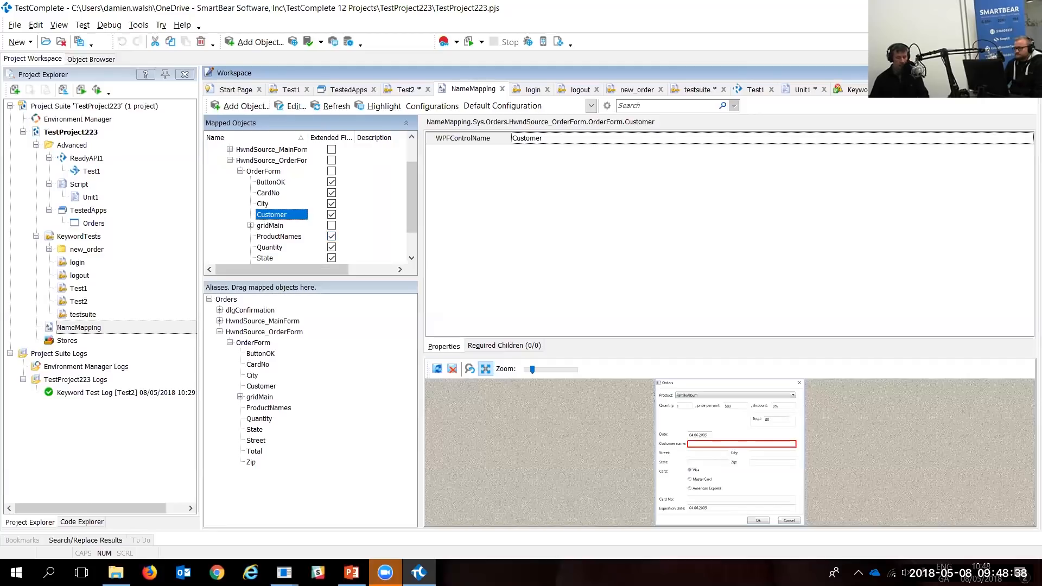
pyautogui.click(526, 139)
pyautogui.click(1028, 139)
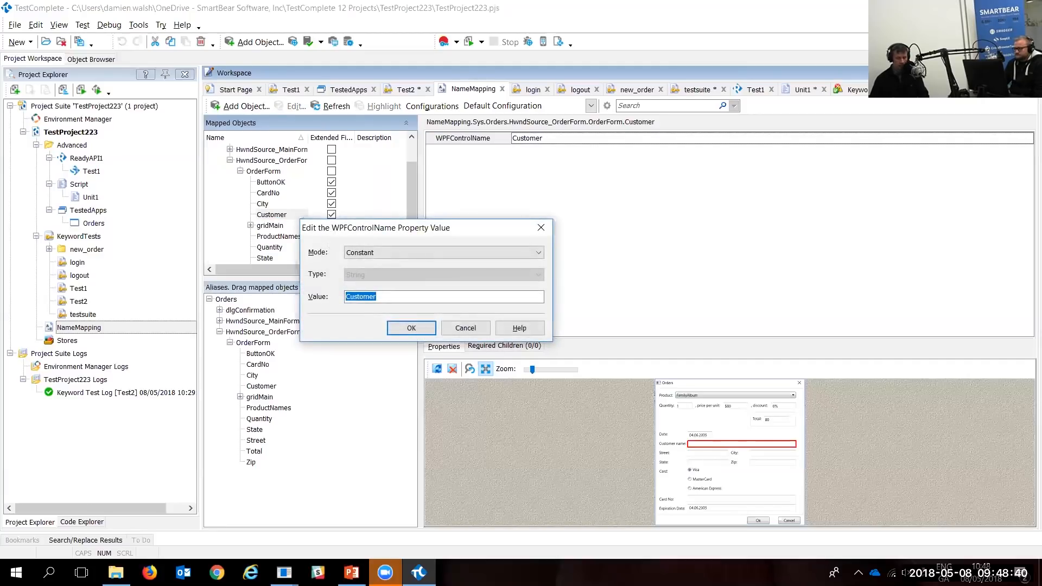
pyautogui.click(445, 297)
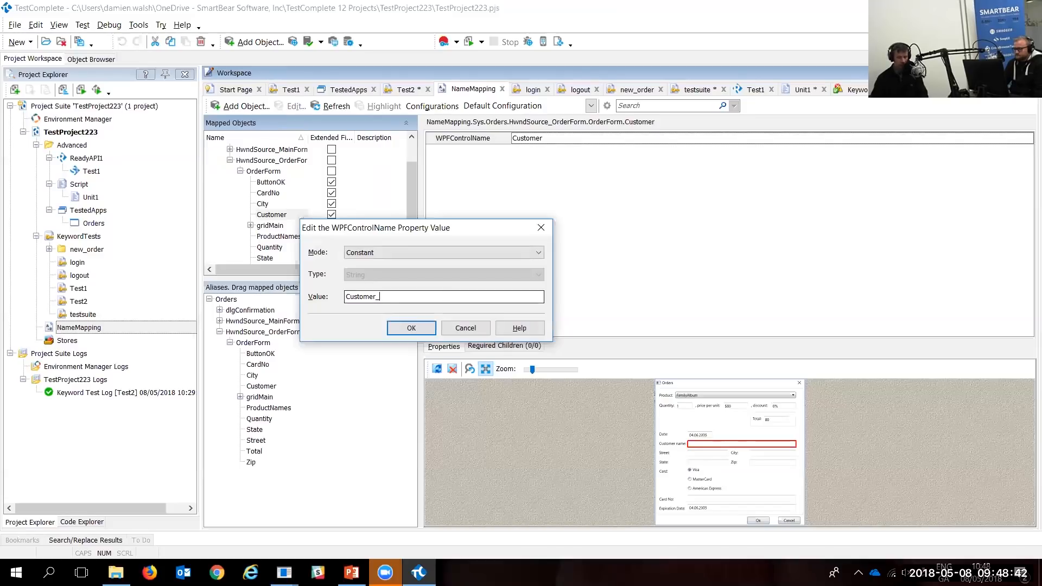
pyautogui.write('_12234')
pyautogui.press('BackSpace')
pyautogui.press('BackSpace')
pyautogui.write('34')
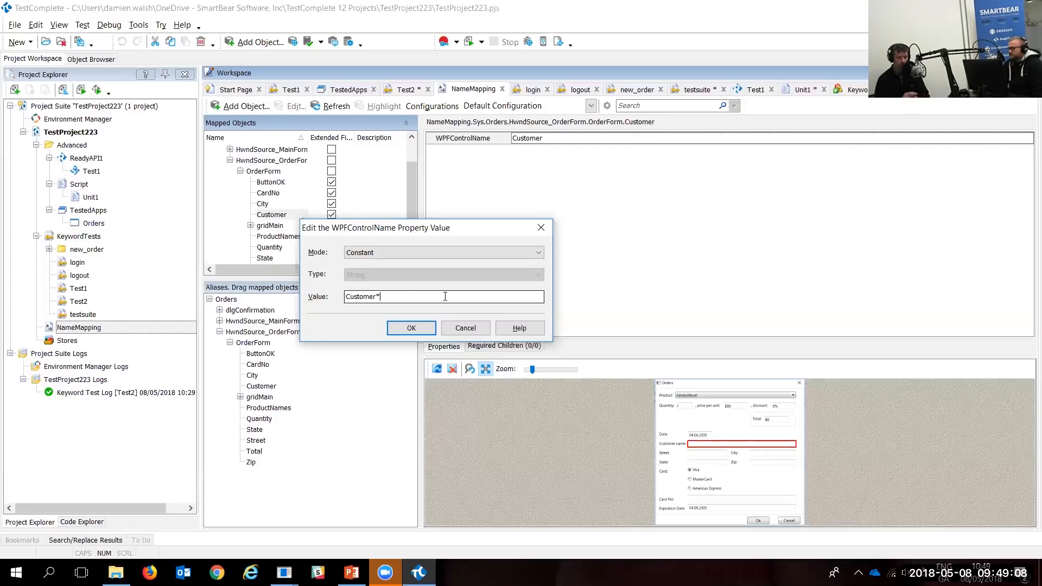
pyautogui.click(466, 328)
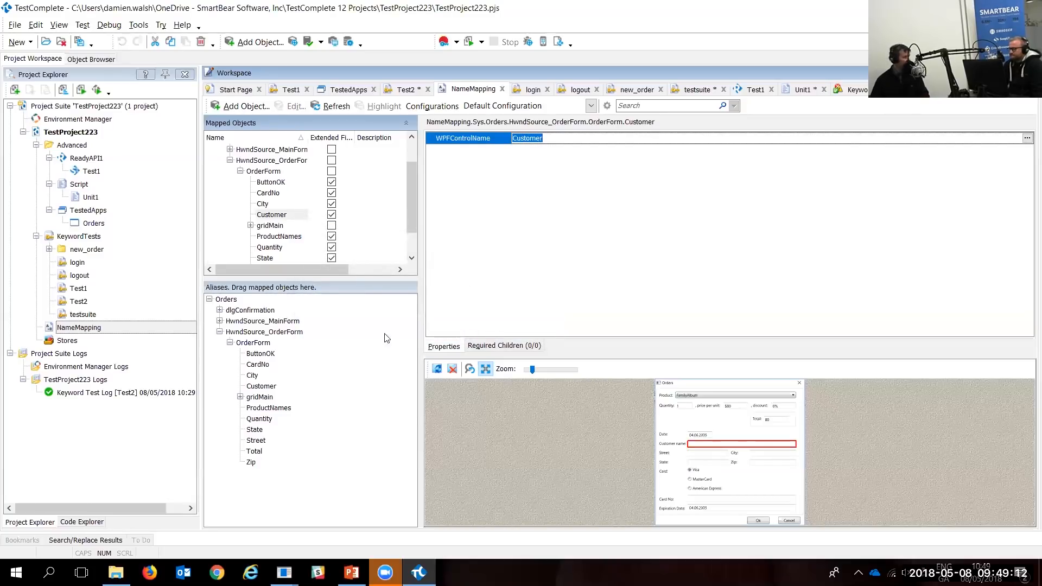
pyautogui.click(633, 214)
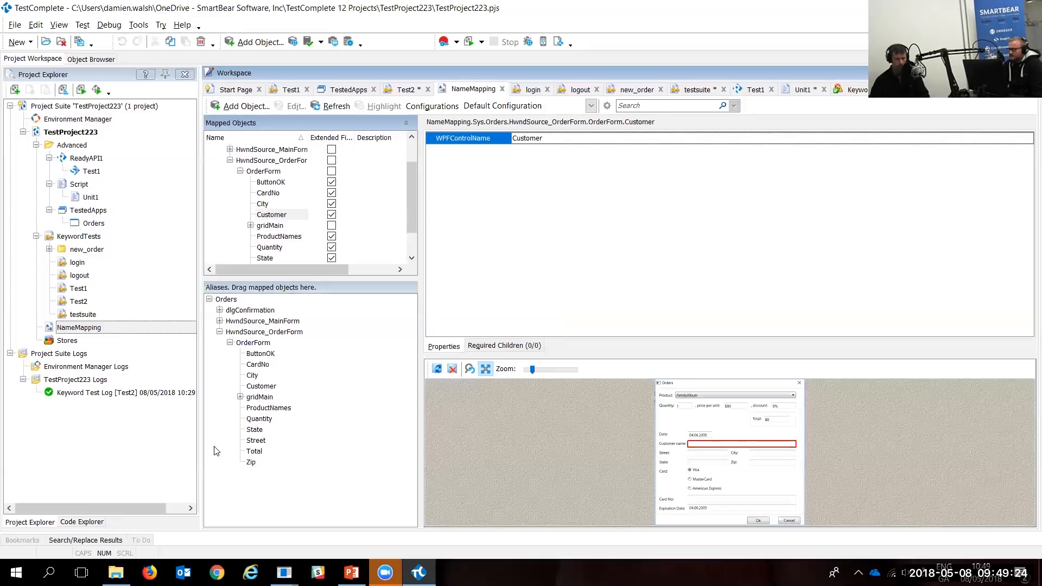
# Step: Use Highlight on the Customer alias to flash its field on the running Orders form
pyautogui.rightClick(273, 386)
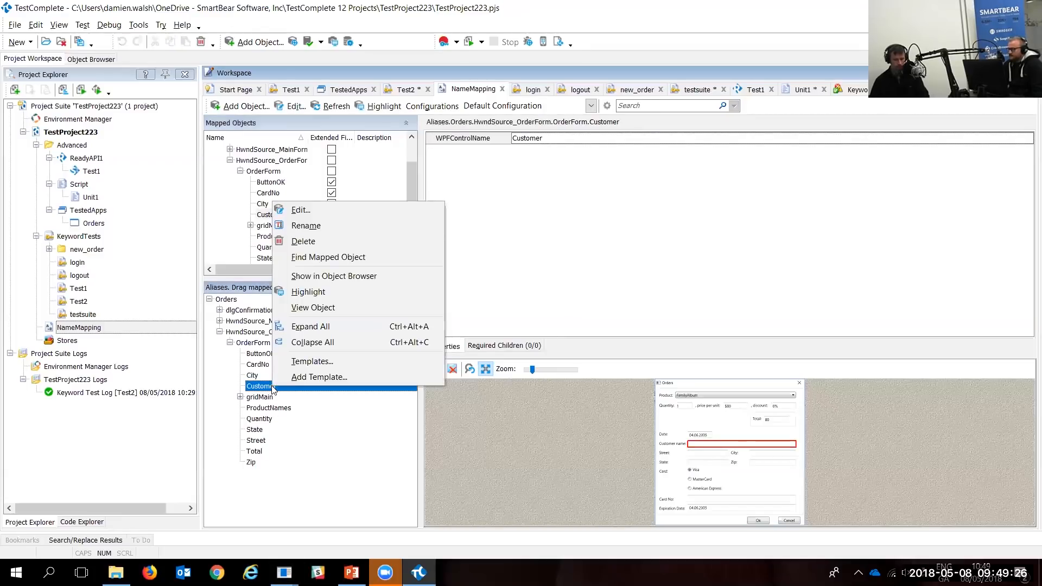
pyautogui.click(335, 293)
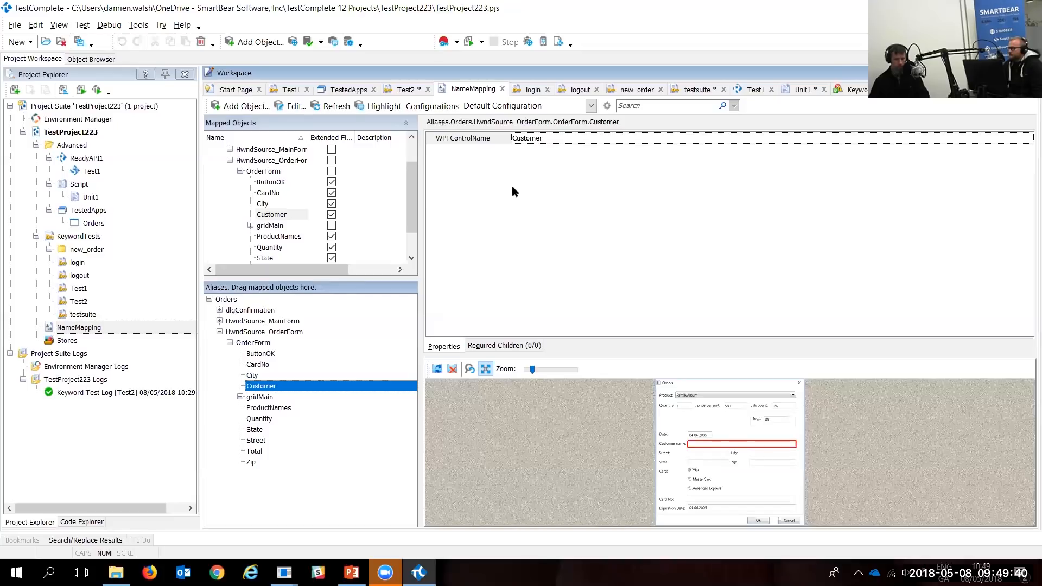
pyautogui.rightClick(271, 390)
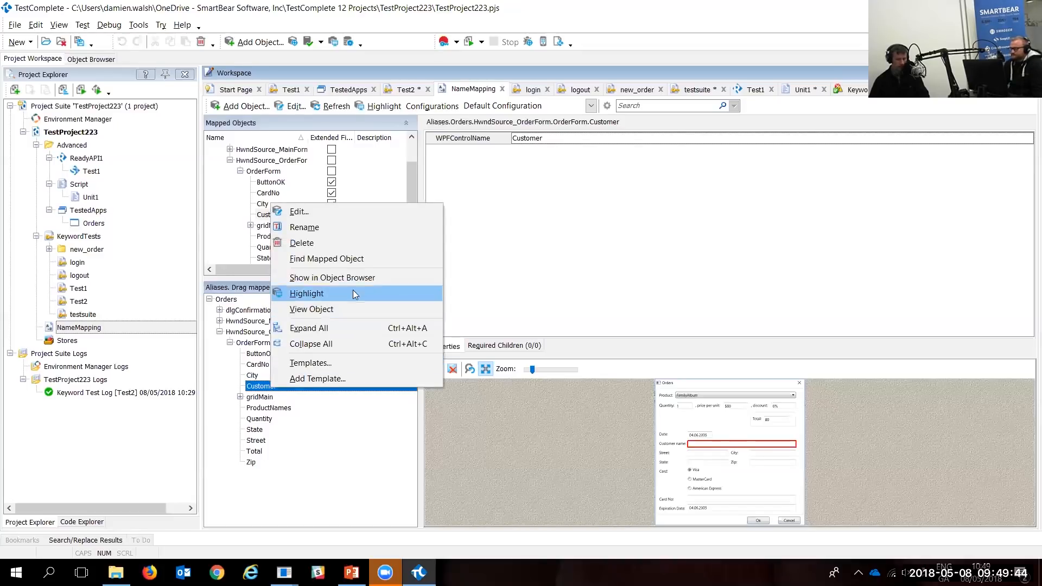
pyautogui.click(326, 217)
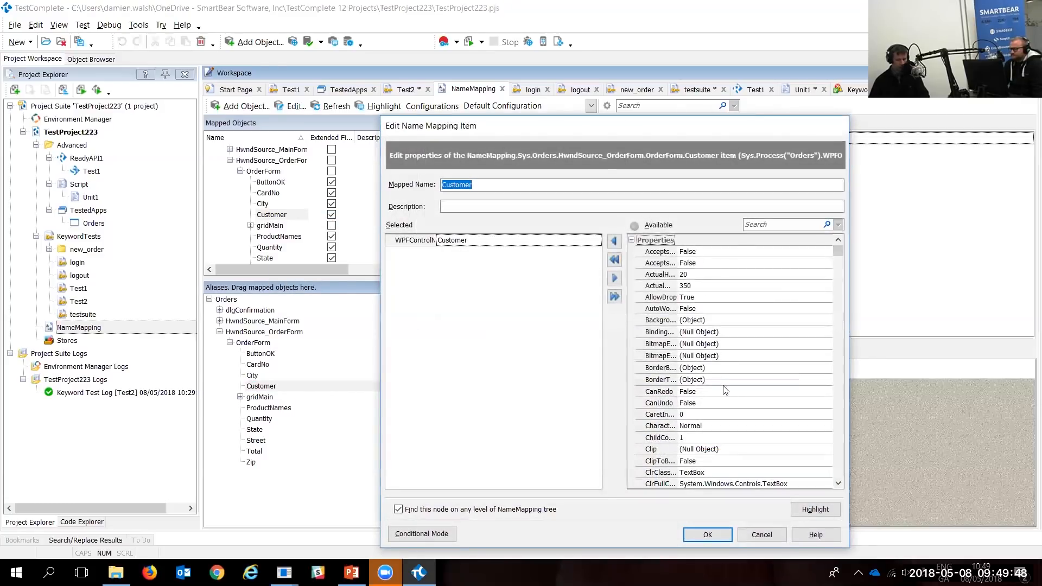
pyautogui.scroll(-5, 694, 368)
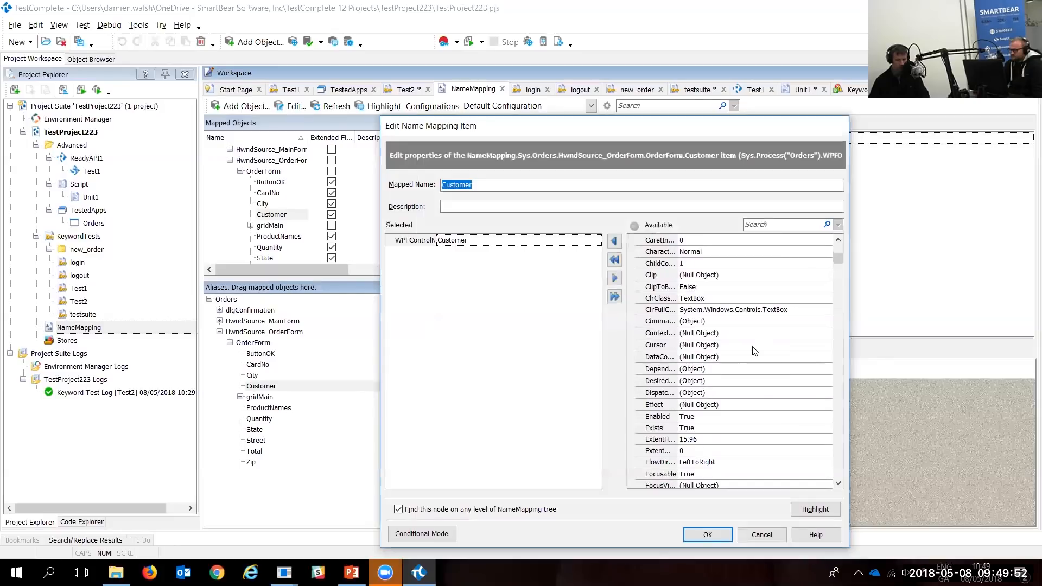
pyautogui.click(750, 310)
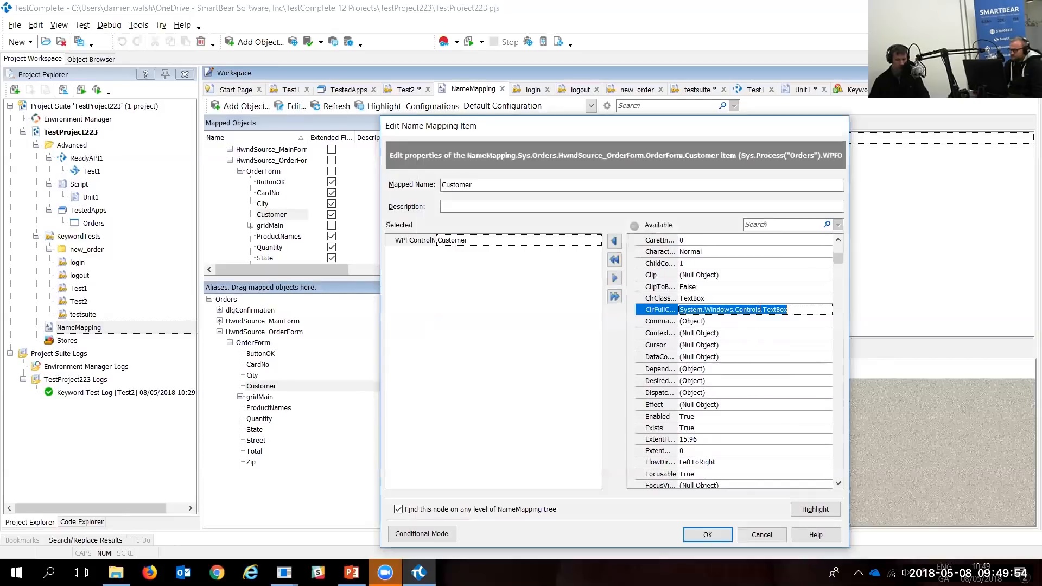
pyautogui.click(771, 225)
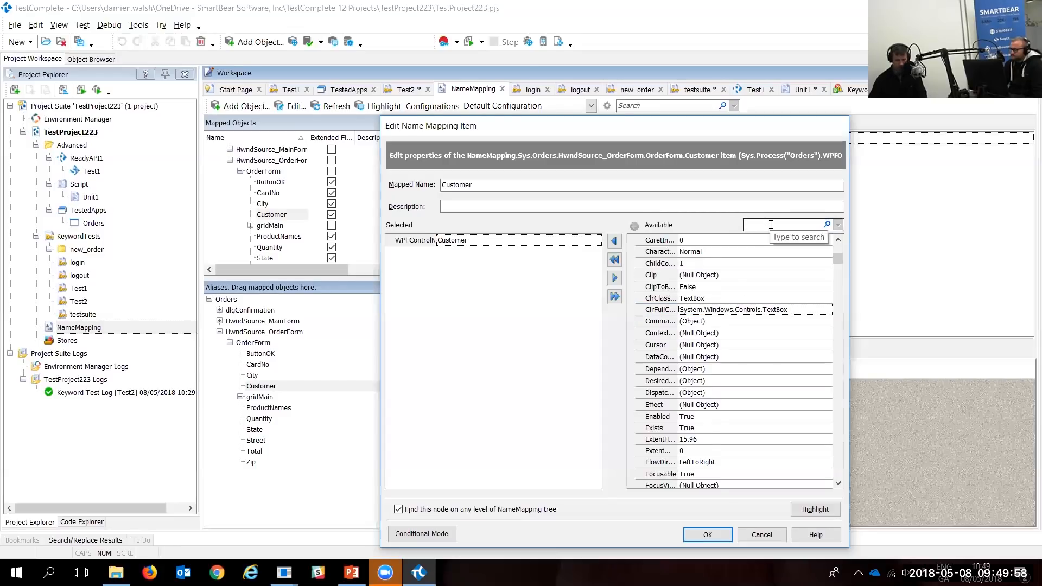
pyautogui.write('cus')
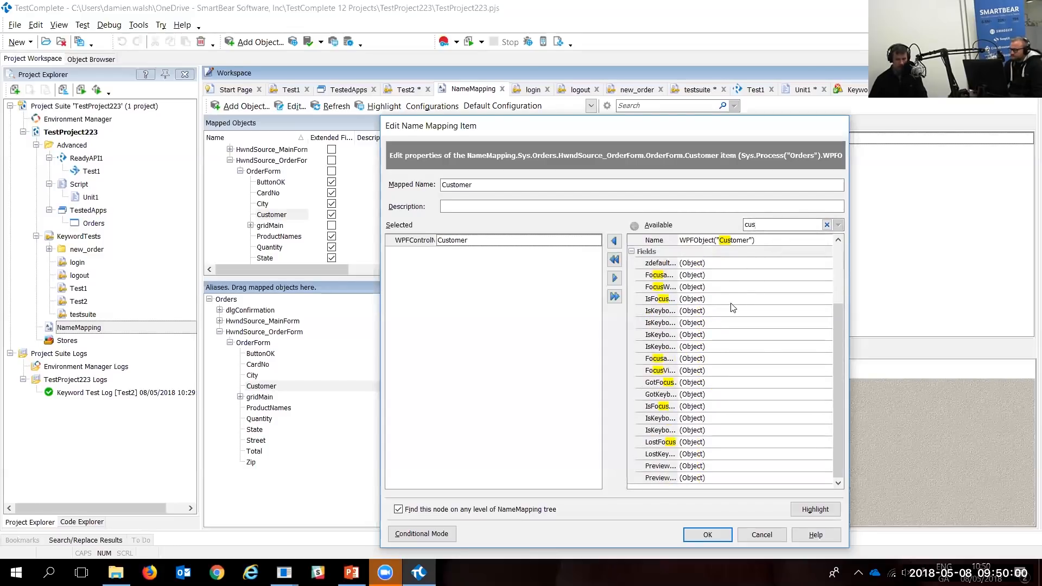
pyautogui.write('tomer')
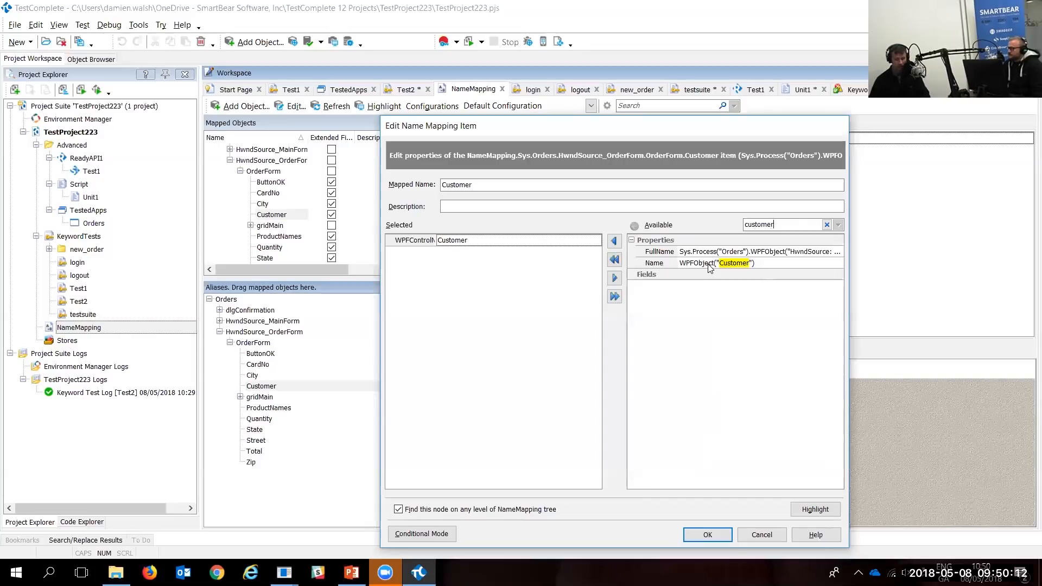
pyautogui.click(759, 536)
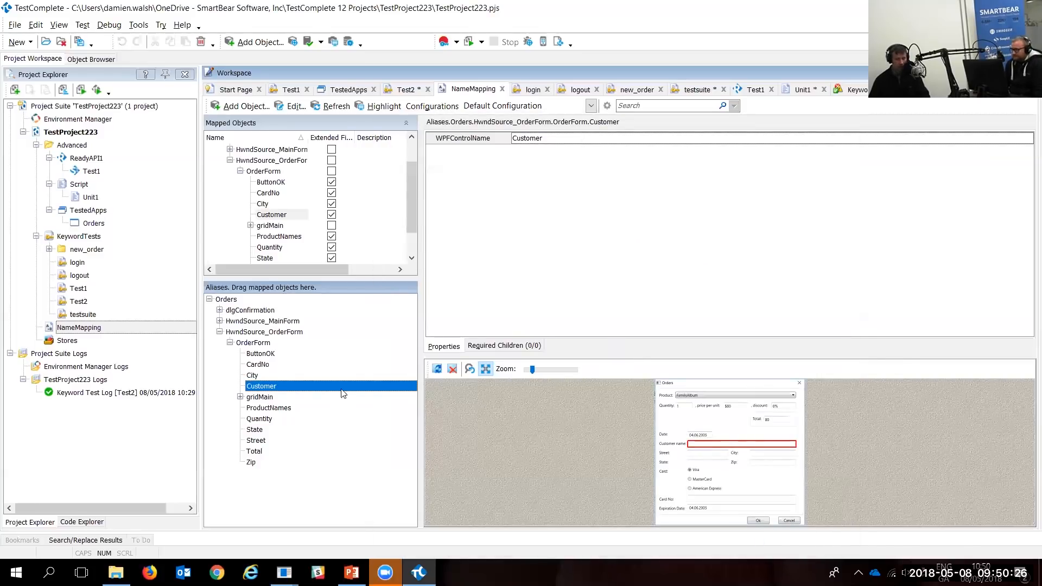
# Step: Select the CardNo alias and view its mapping properties without changing anything
pyautogui.click(258, 366)
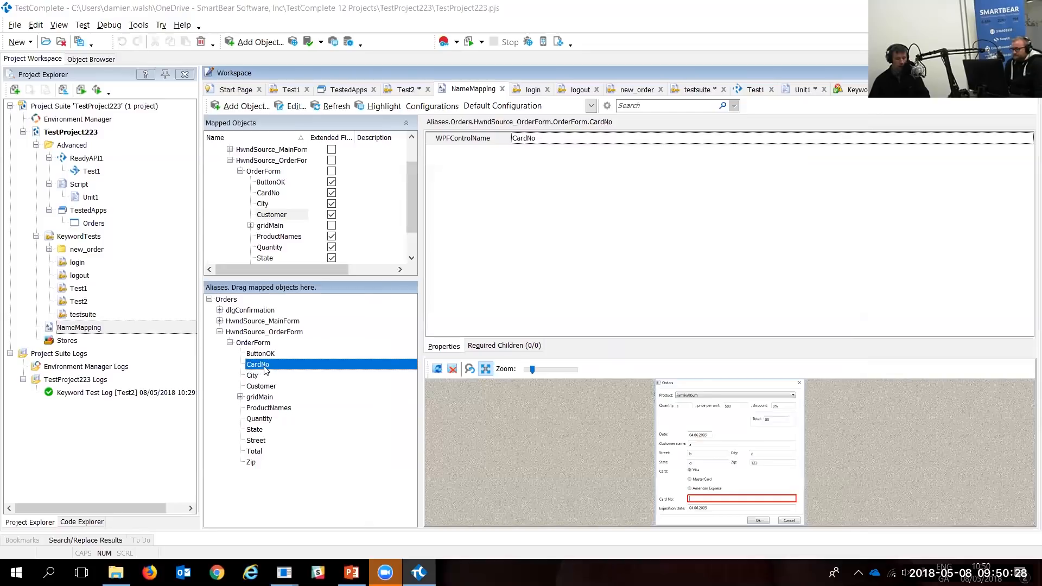
pyautogui.doubleClick(257, 365)
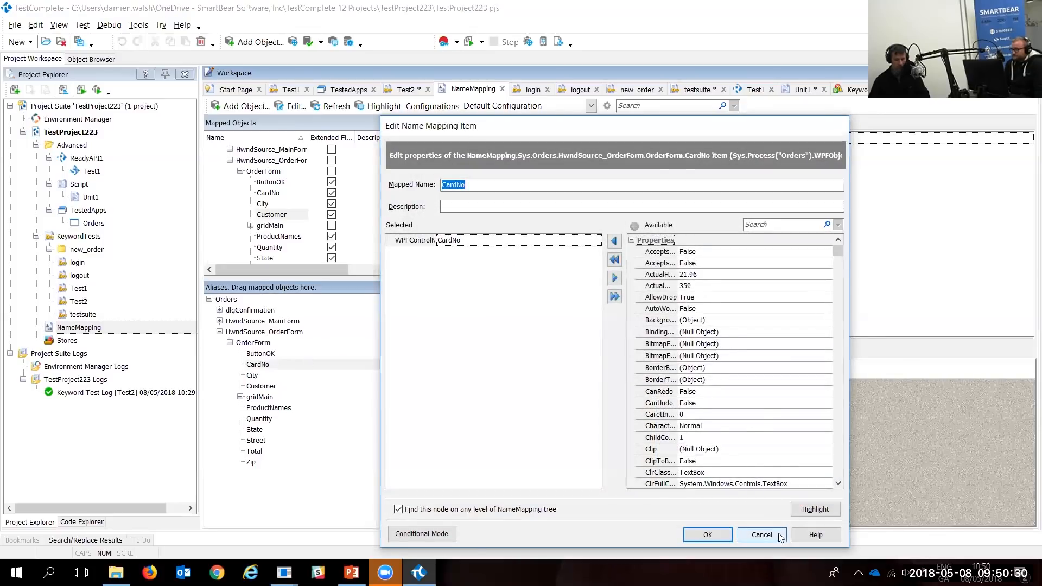
pyautogui.click(761, 535)
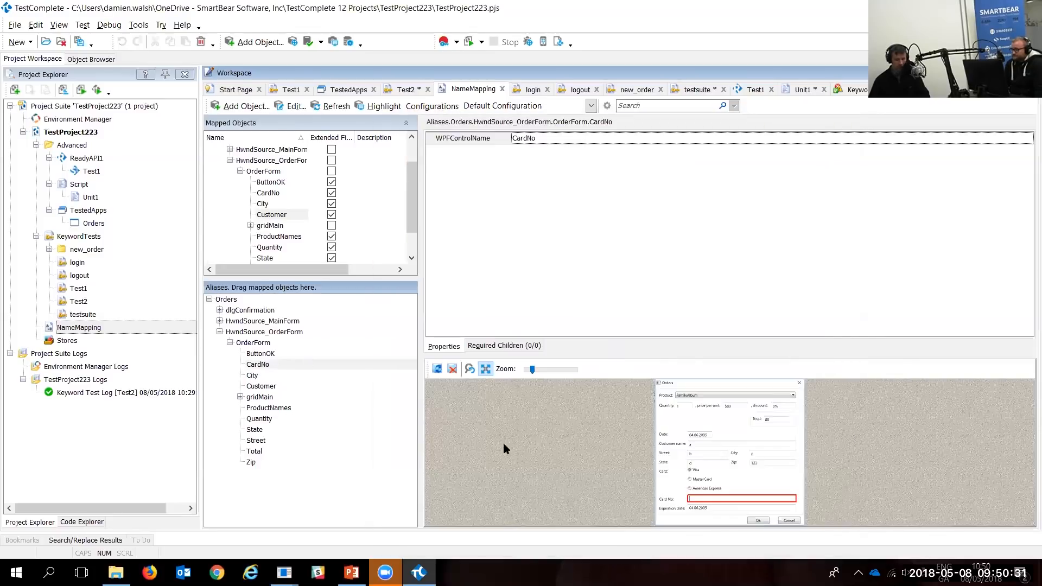
# Step: Edit the CardNo alias name so it reads CardNumbe
pyautogui.click(258, 365)
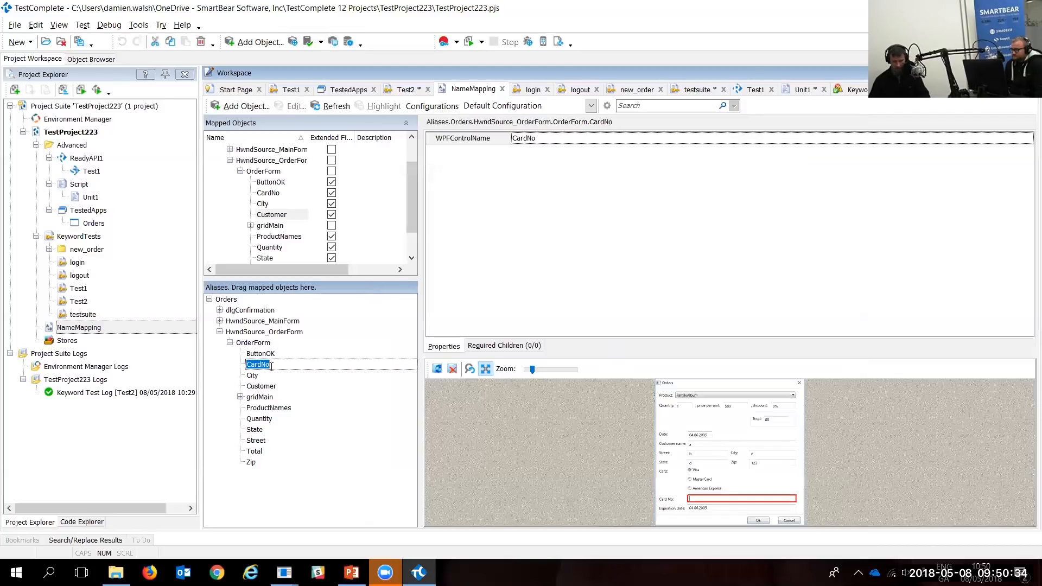
pyautogui.click(271, 367)
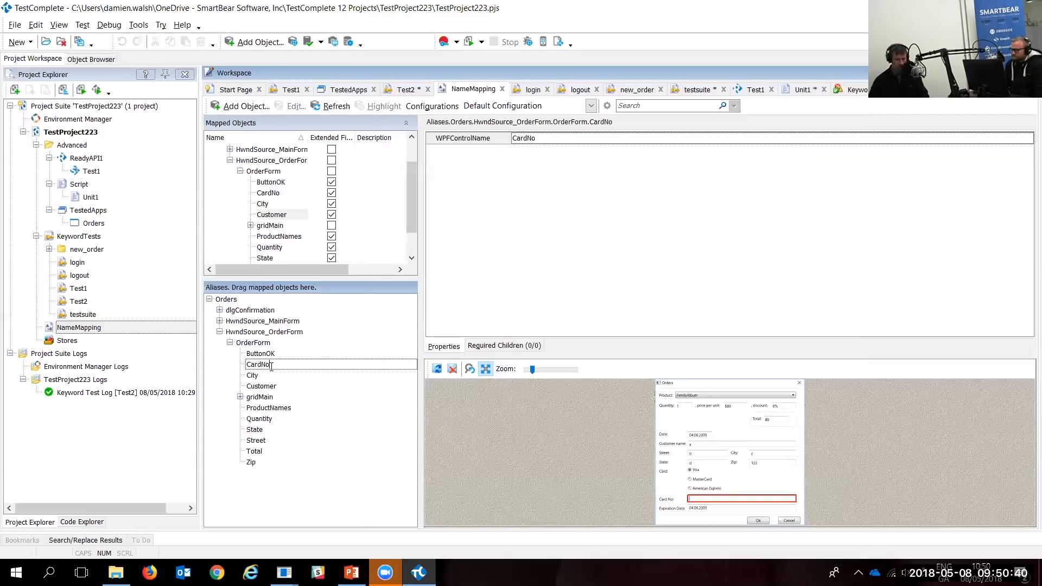
pyautogui.moveTo(294, 373); pyautogui.dragTo(441, 496)
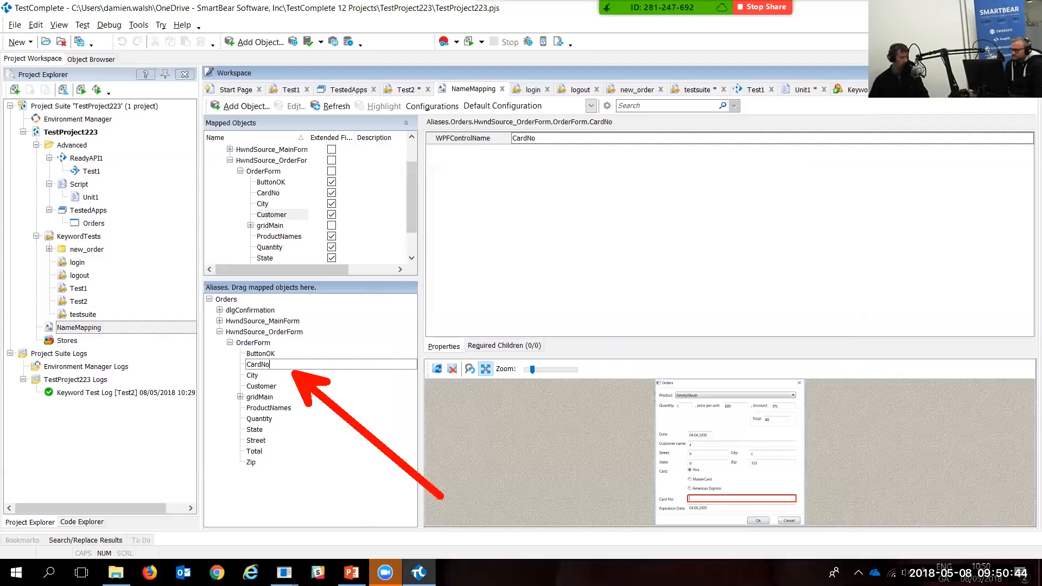
pyautogui.press('Escape')
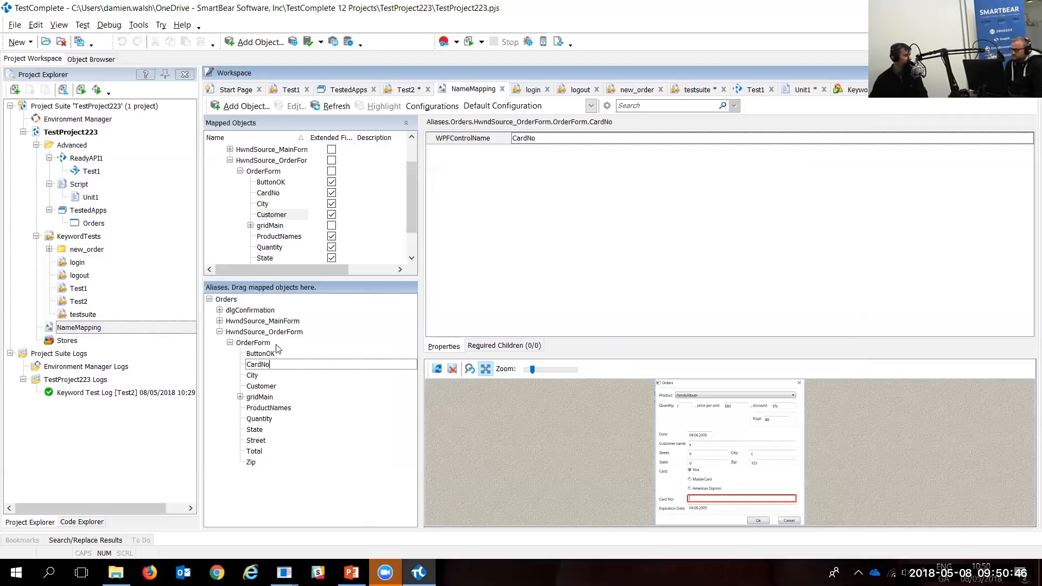
pyautogui.press('BackSpace')
pyautogui.write('umbe')
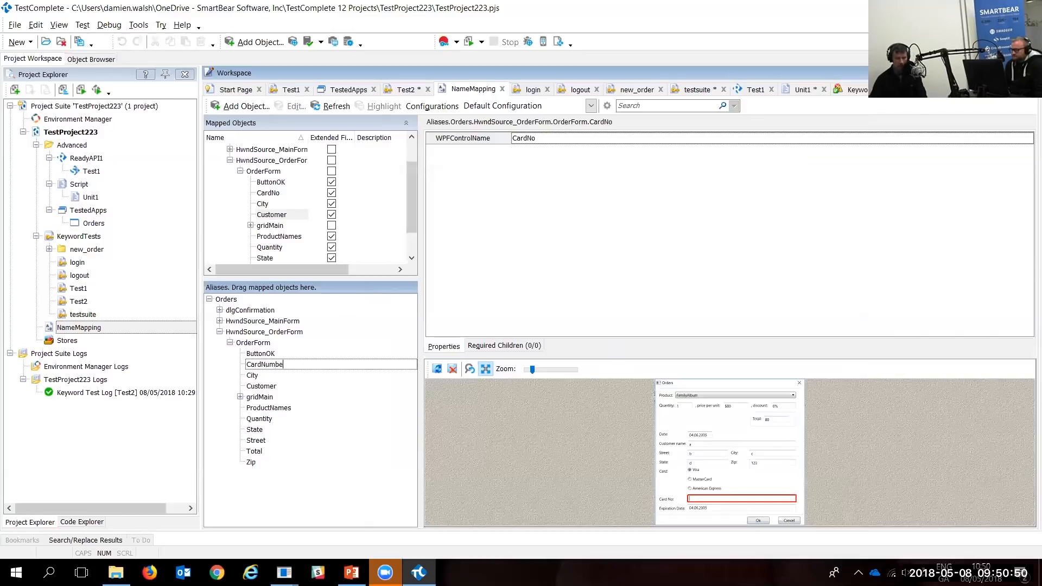
pyautogui.write('r')
# Step: Commit the CardNumber name, accept keyword test correction, and confirm Test2 uses it
pyautogui.press('Return')
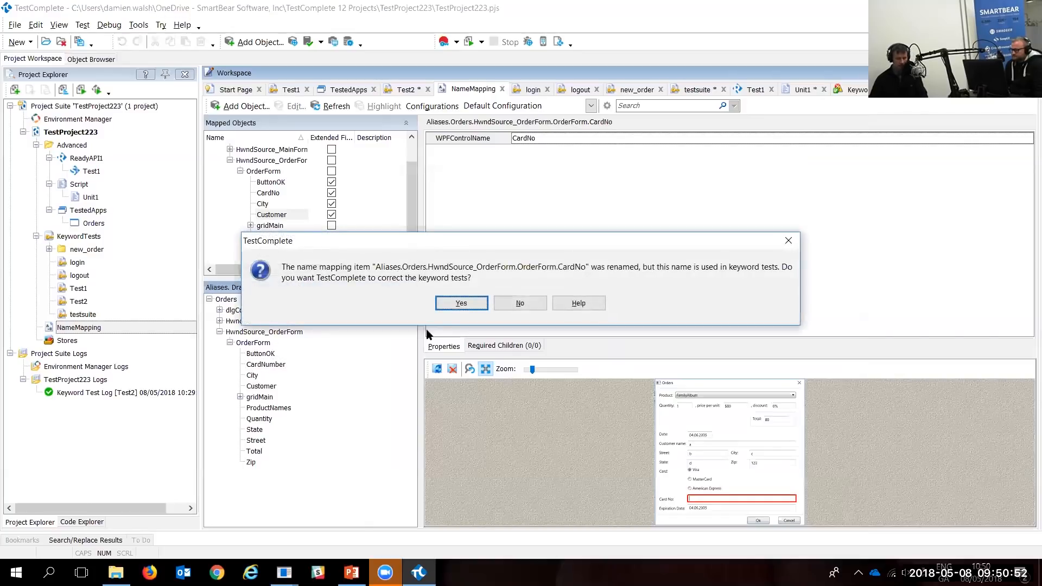
pyautogui.click(453, 304)
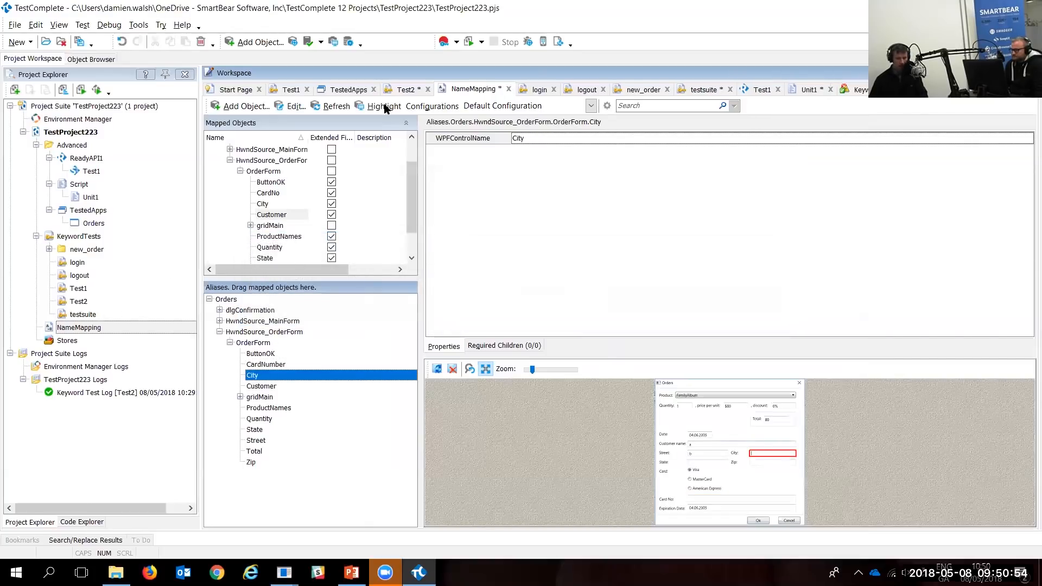
pyautogui.click(406, 89)
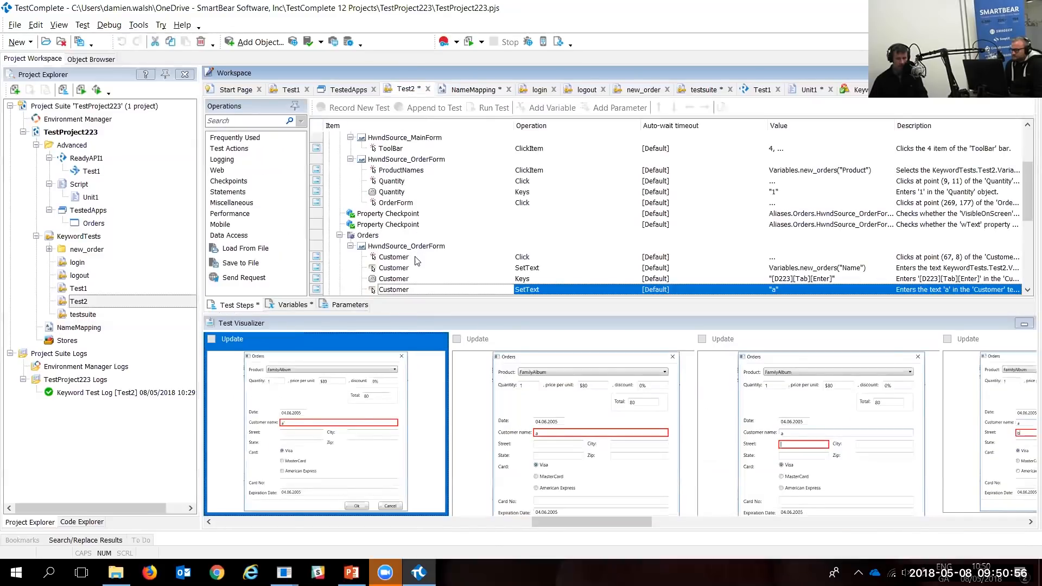
pyautogui.scroll(-4, 417, 261)
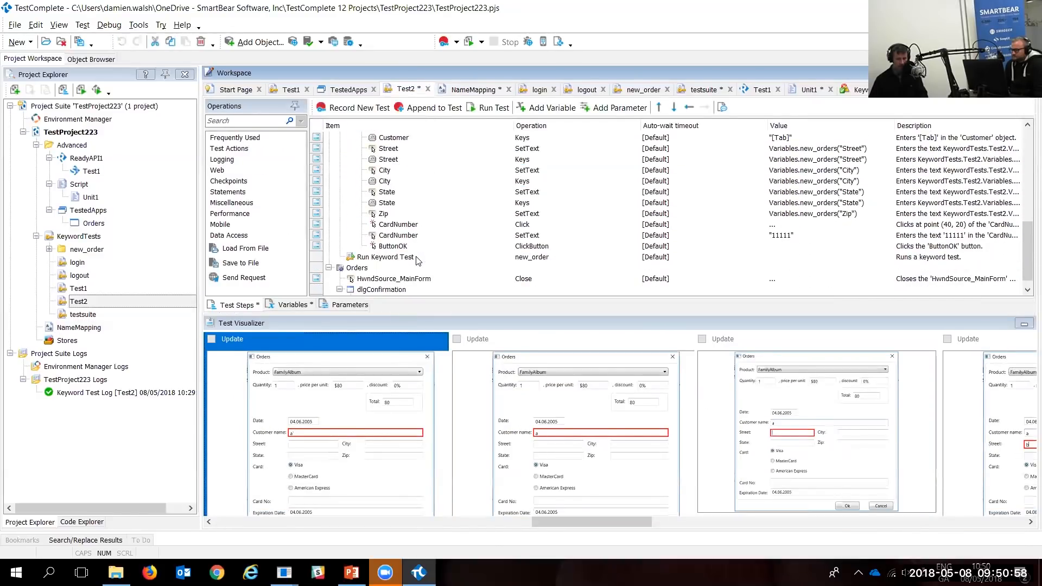
pyautogui.hotkey('ctrl', '1')
pyautogui.click(416, 256)
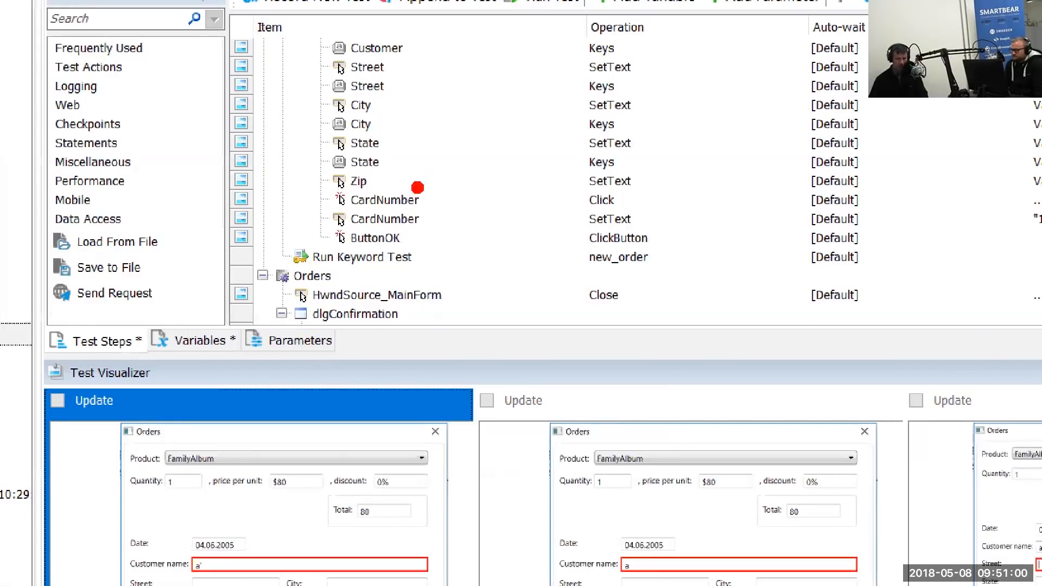
pyautogui.moveTo(417, 187)
pyautogui.mouseDown()
pyautogui.moveTo(502, 80)
pyautogui.moveTo(520, 73)
pyautogui.mouseUp()
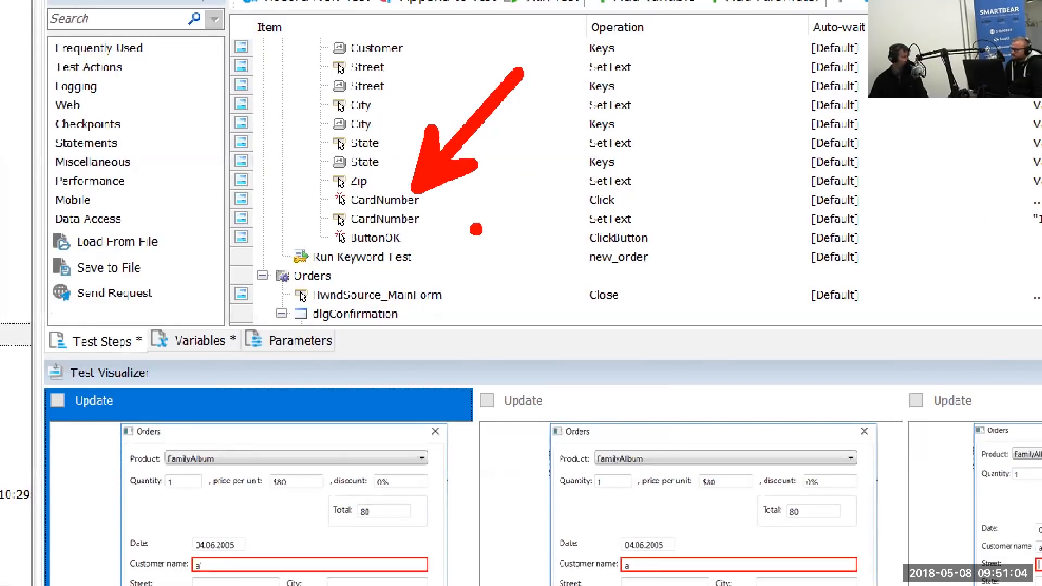
pyautogui.press('Escape')
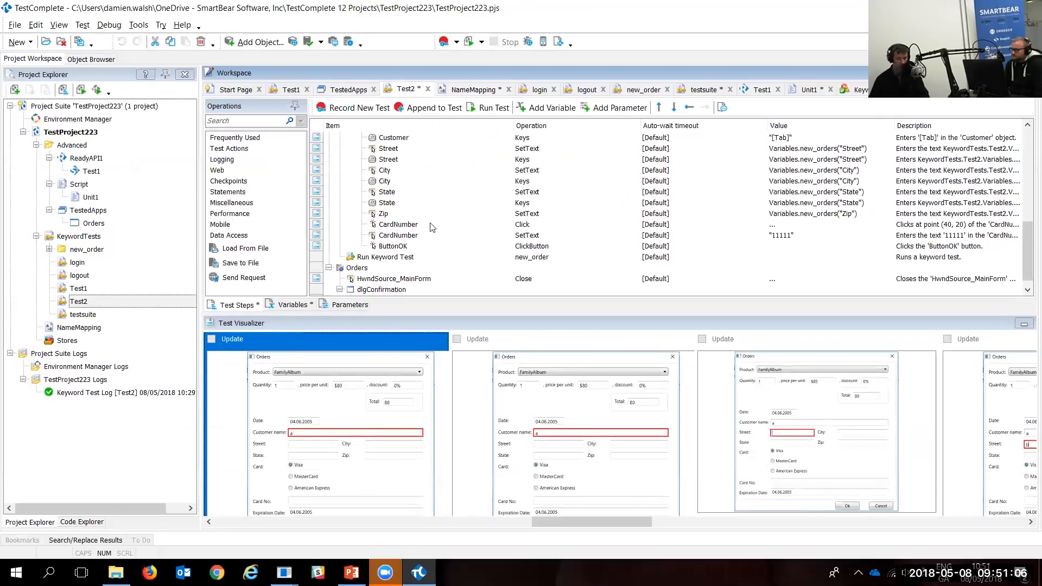
pyautogui.click(468, 89)
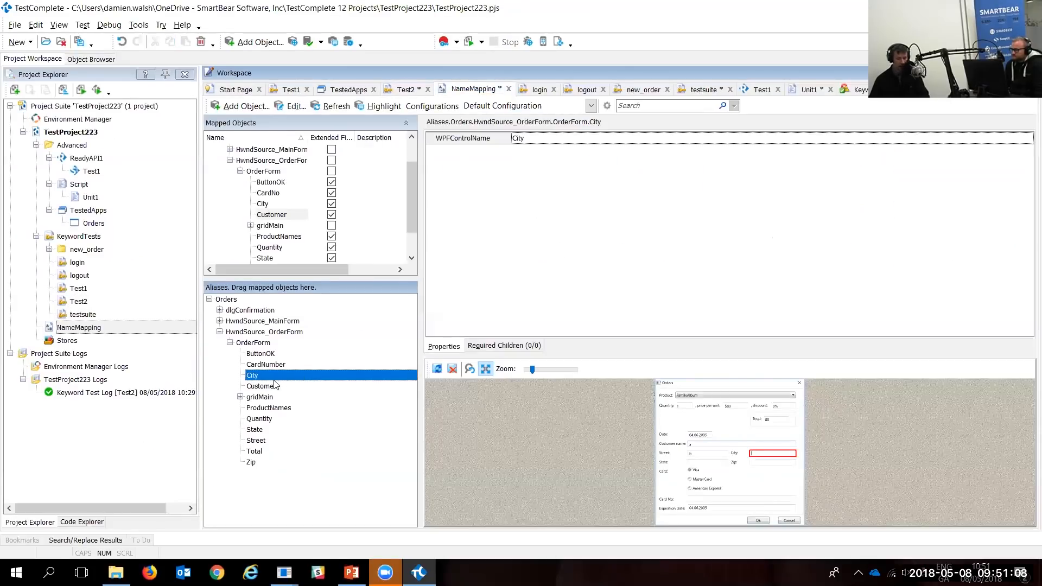
# Step: Use Find Mapped Object on CardNumber to reveal its underlying CardNo mapped object
pyautogui.click(265, 364)
pyautogui.rightClick(267, 364)
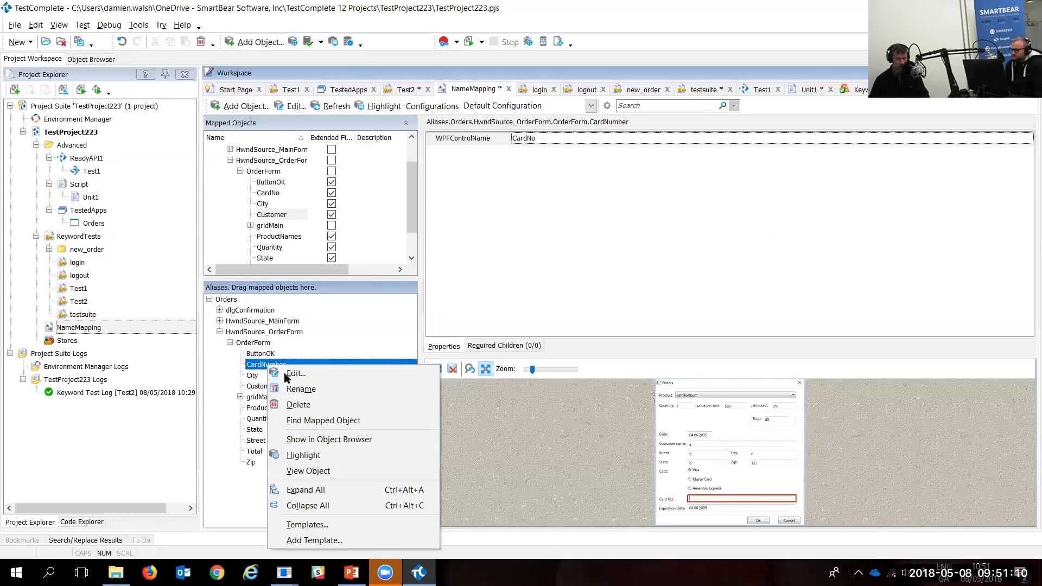
pyautogui.click(336, 421)
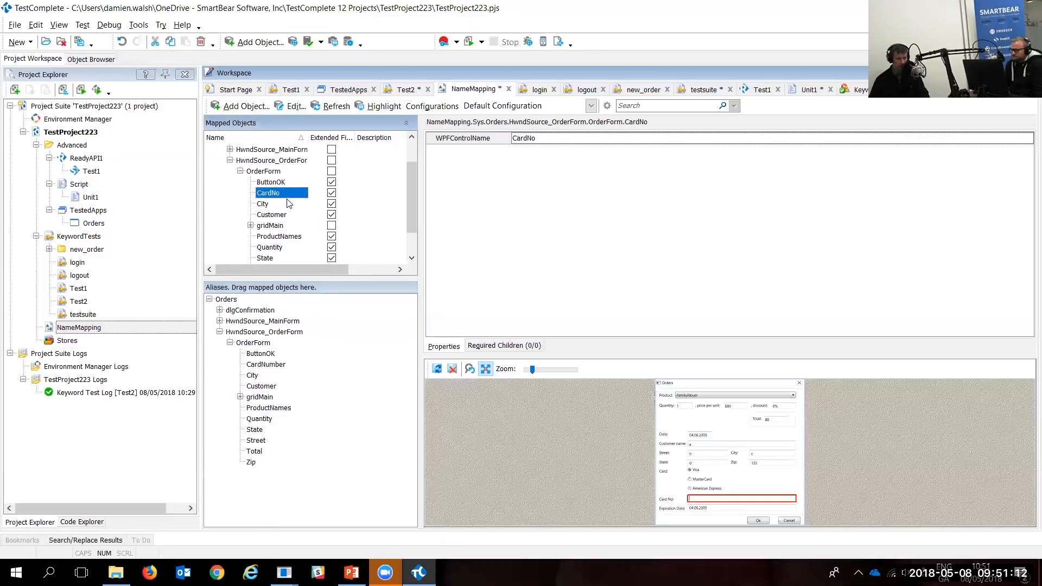
pyautogui.moveTo(282, 204); pyautogui.dragTo(335, 263)
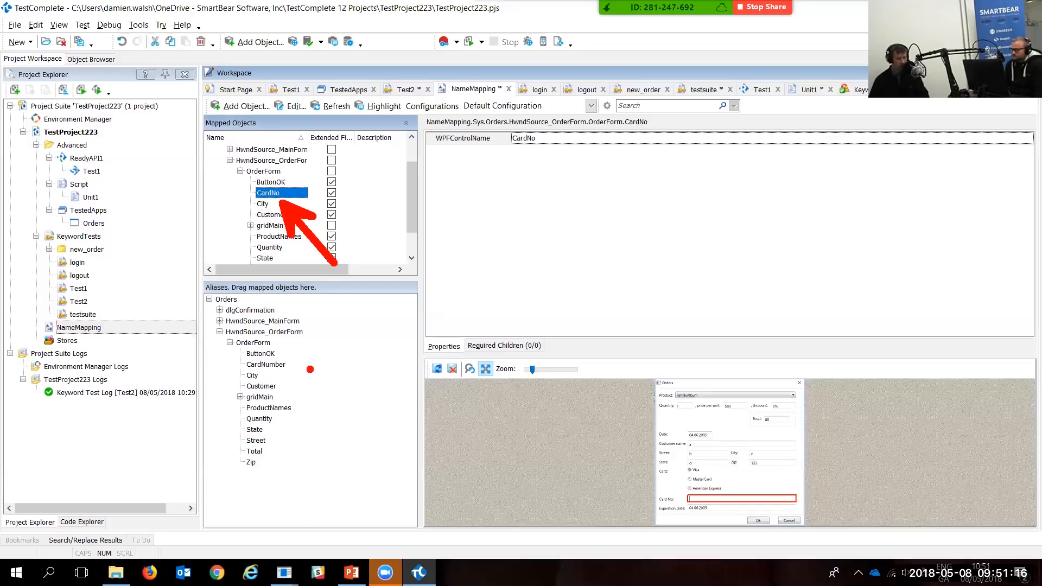
pyautogui.moveTo(293, 376); pyautogui.dragTo(370, 427)
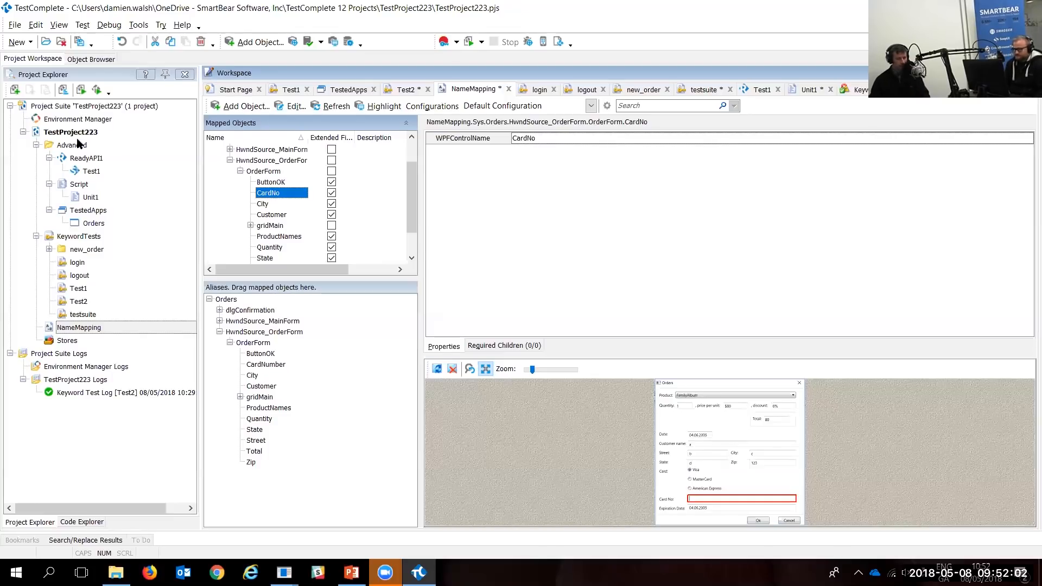
pyautogui.click(78, 134)
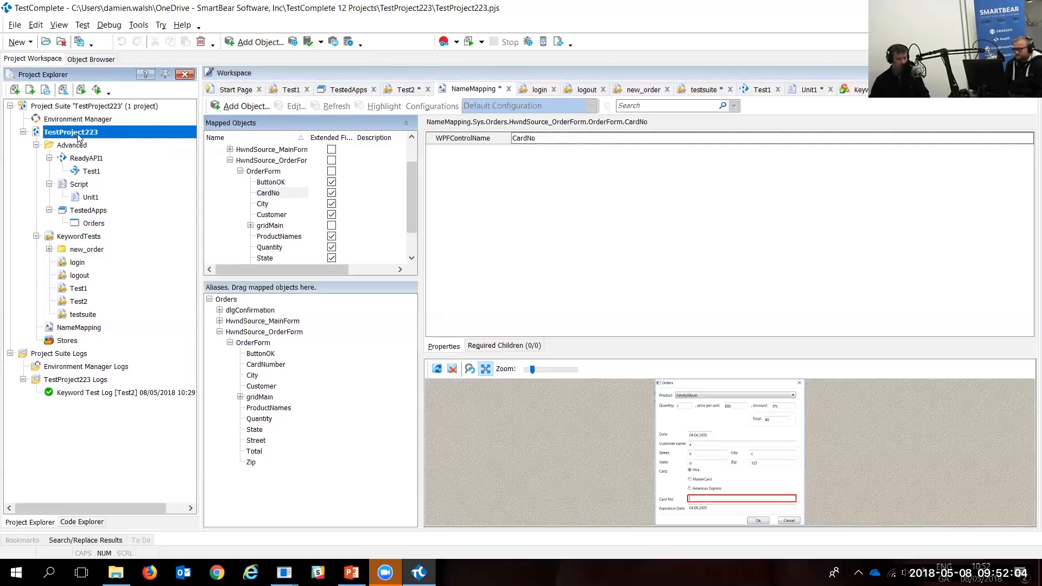
# Step: Create top-level Release 1 and Release 2 groups in the project's Test Items
pyautogui.doubleClick(78, 134)
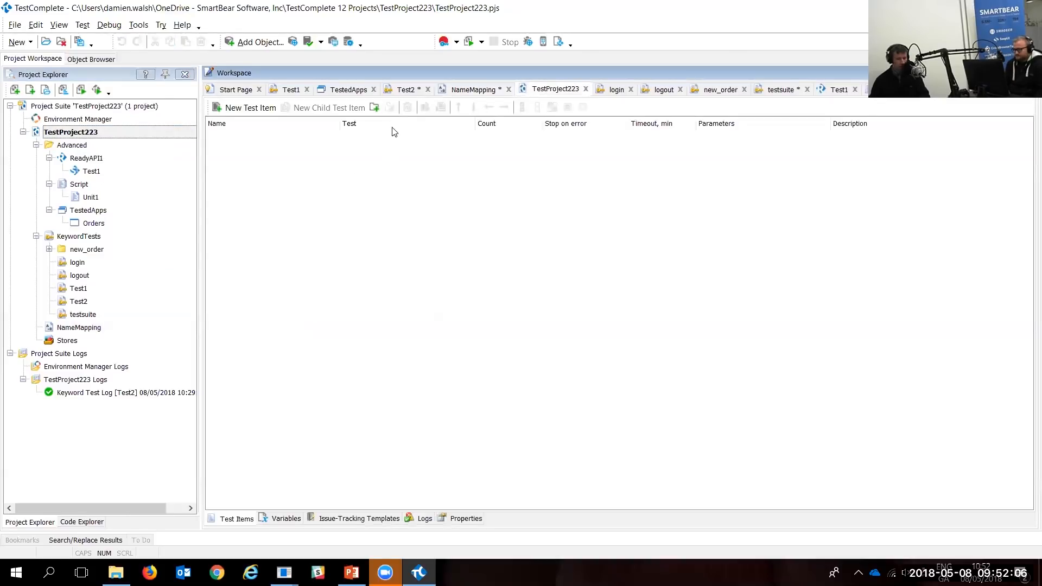
pyautogui.click(373, 107)
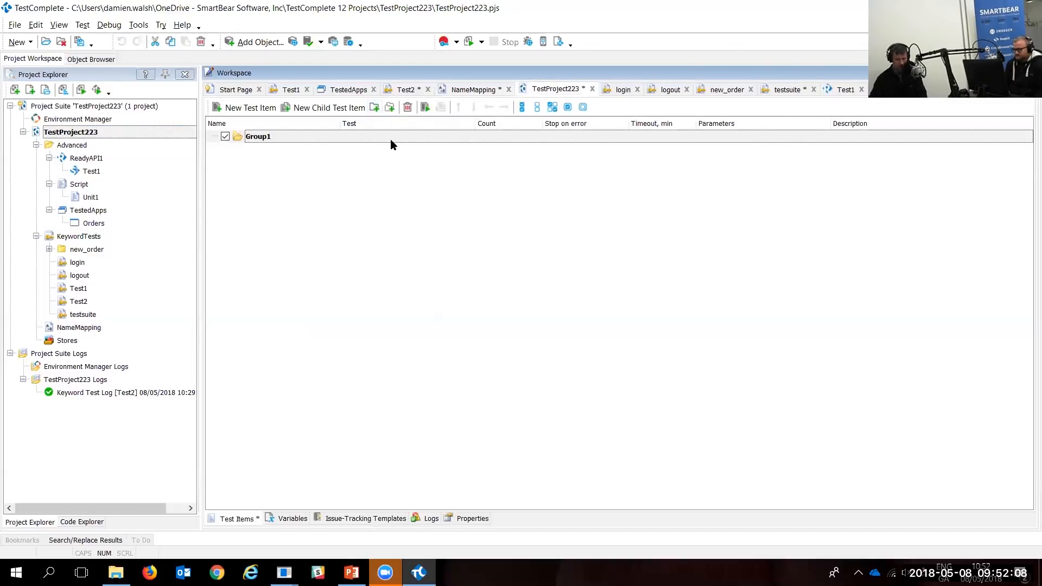
pyautogui.write('Release')
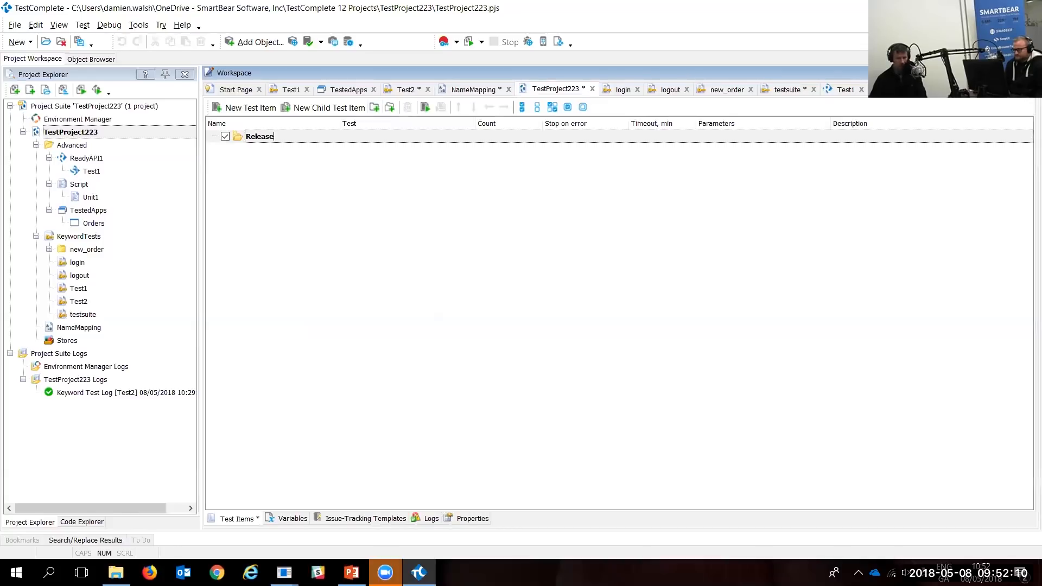
pyautogui.write(' 1')
pyautogui.click(375, 108)
pyautogui.write('Rele')
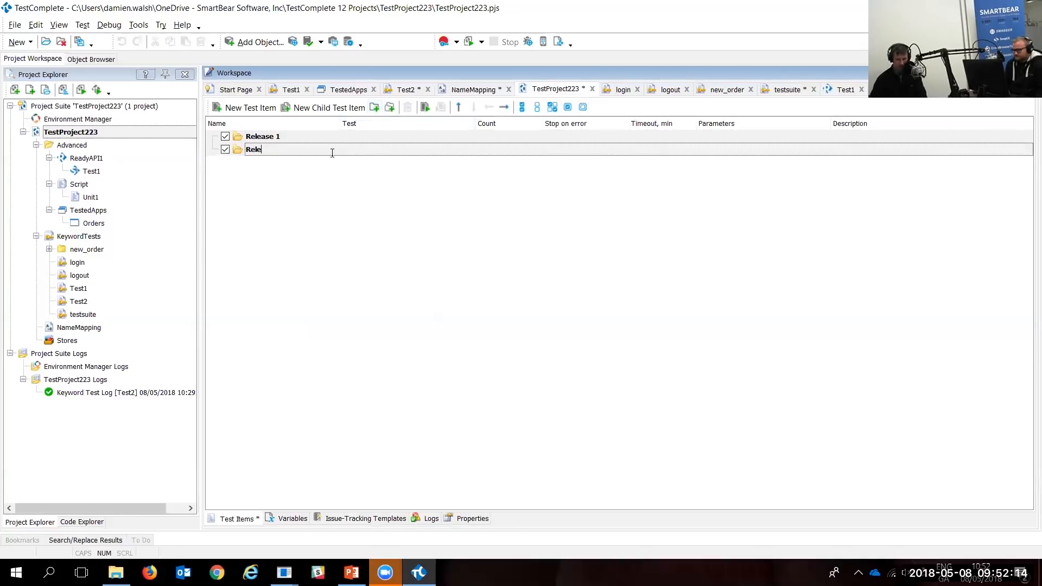
pyautogui.write('ase 2')
pyautogui.press('Return')
# Step: Add a Sprint 1.1 child group under Release 1 and under Release 2
pyautogui.click(258, 138)
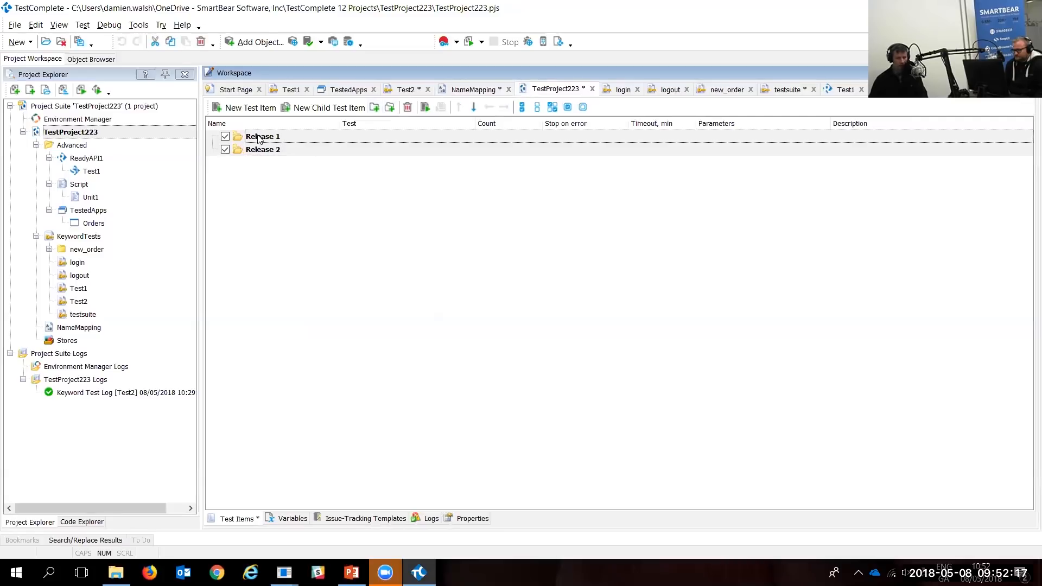
pyautogui.click(389, 107)
pyautogui.press('F2')
pyautogui.write('S')
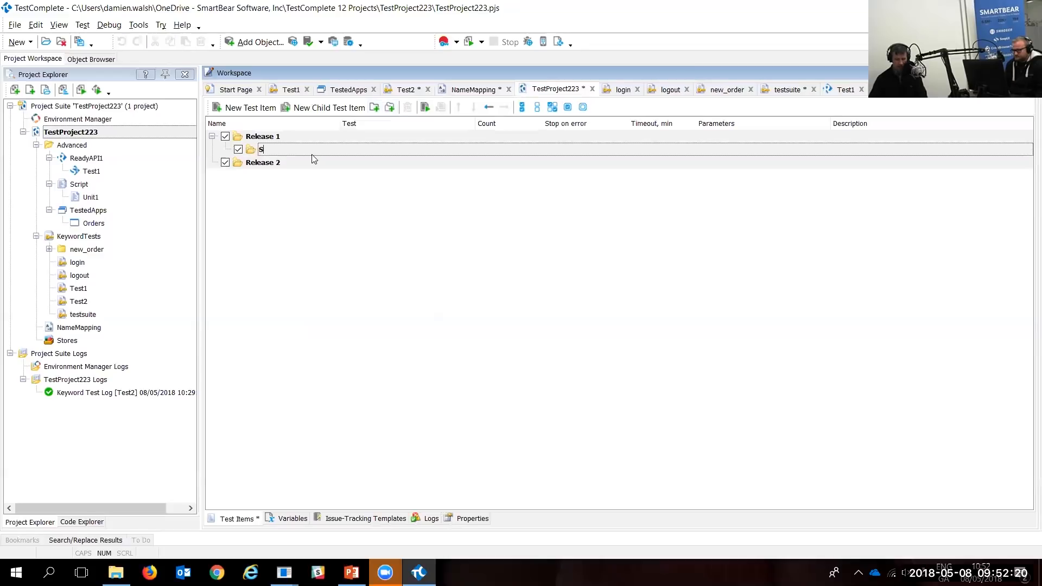
pyautogui.write('print 1.1')
pyautogui.click(263, 163)
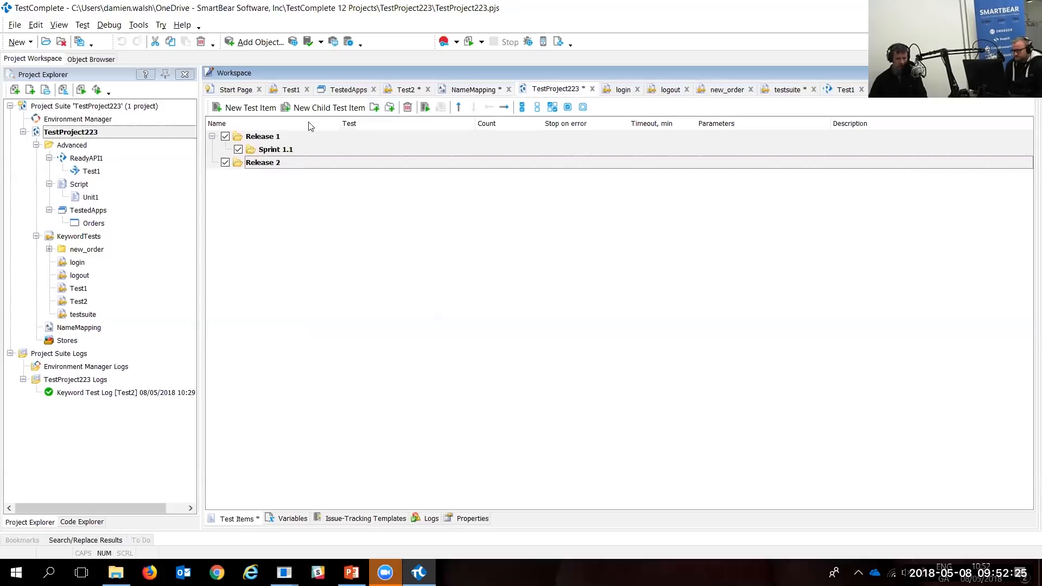
pyautogui.click(391, 108)
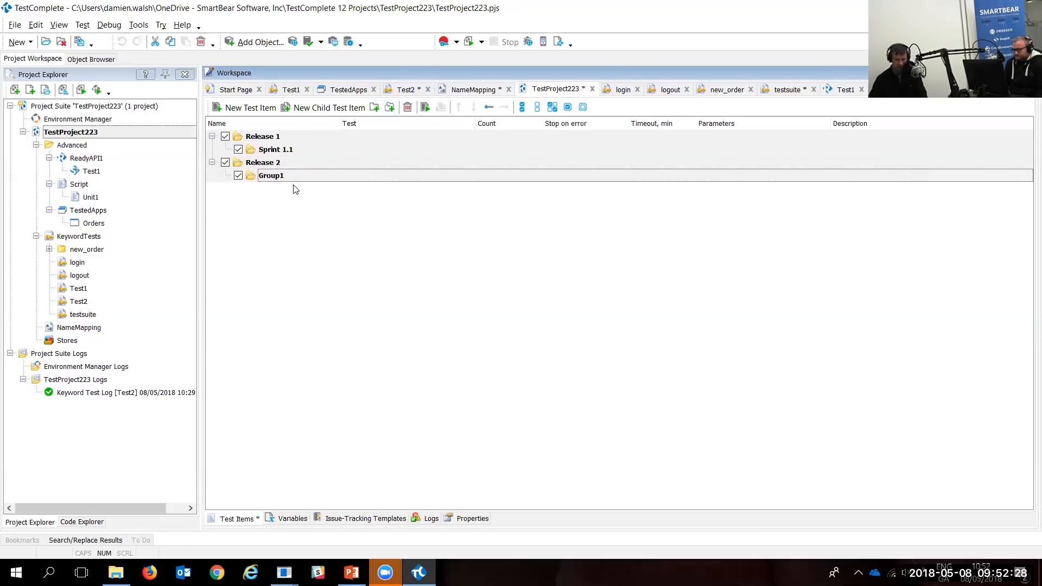
pyautogui.write('Sprin')
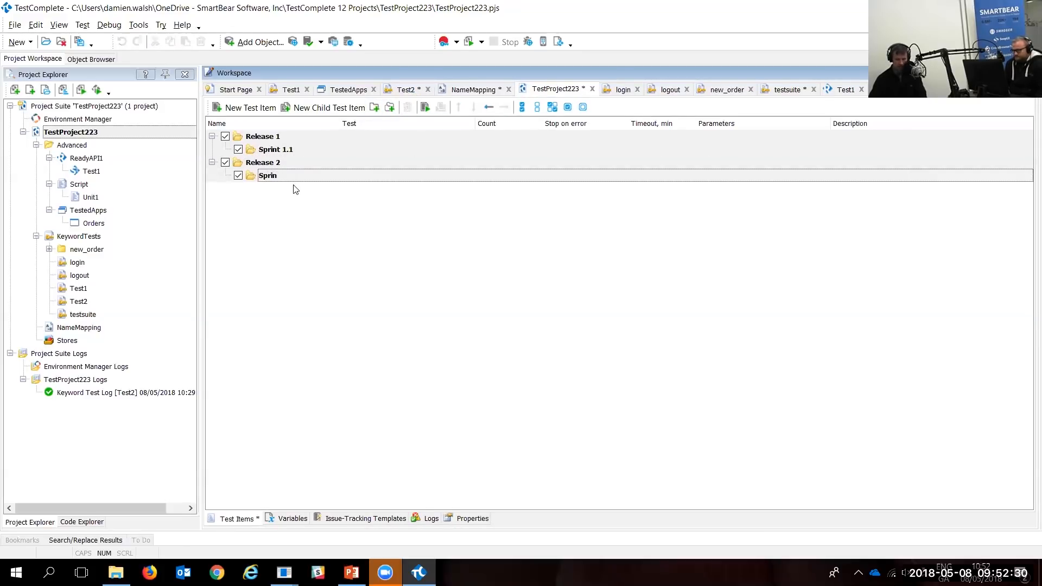
pyautogui.write('t 1.1')
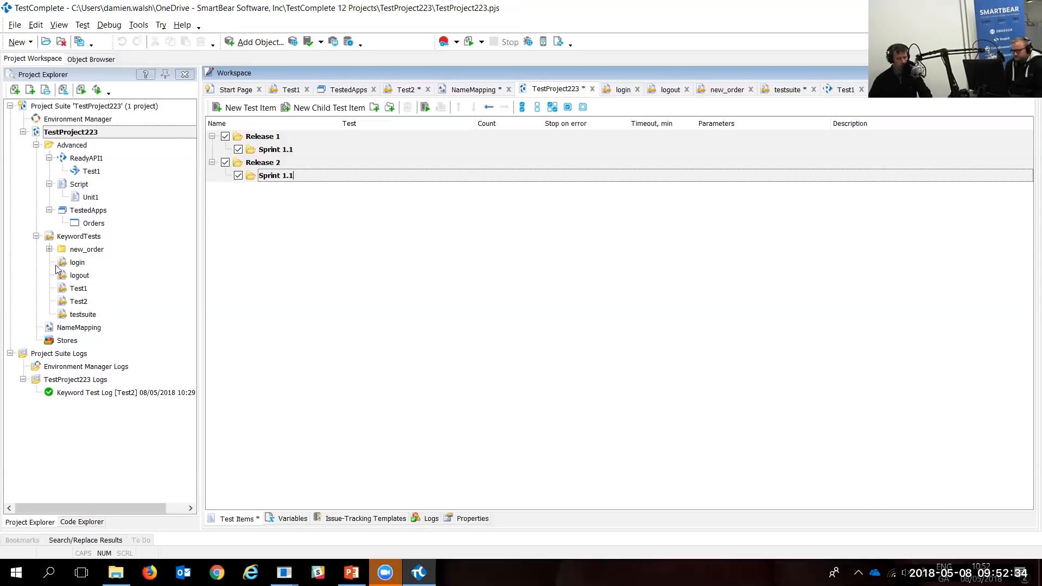
# Step: Place the login and new_order tests into Release 1's Sprint 1.1
pyautogui.moveTo(62, 263); pyautogui.dragTo(240, 180)
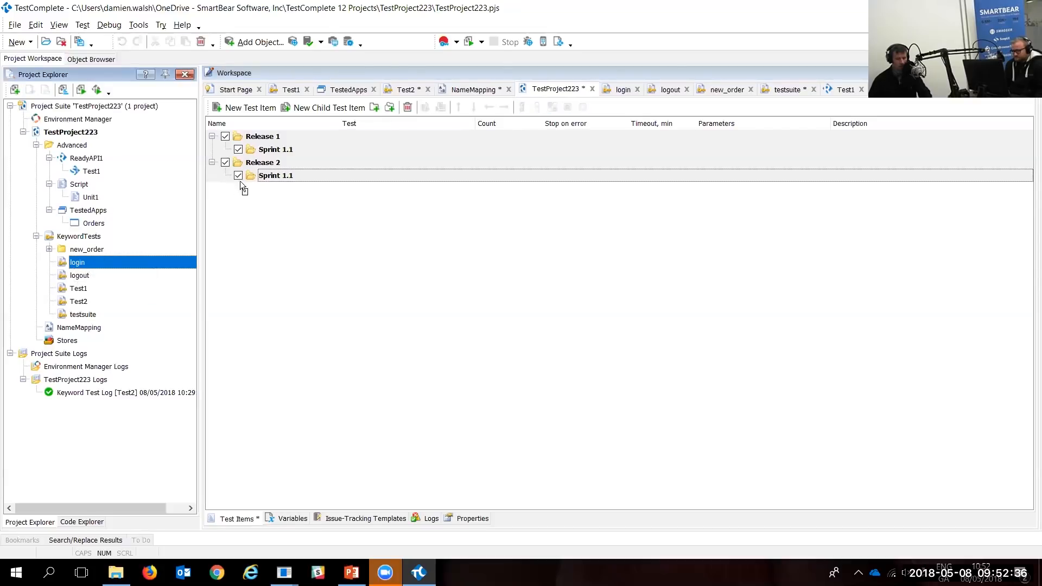
pyautogui.moveTo(275, 150); pyautogui.dragTo(276, 151)
pyautogui.click(49, 249)
pyautogui.click(93, 262)
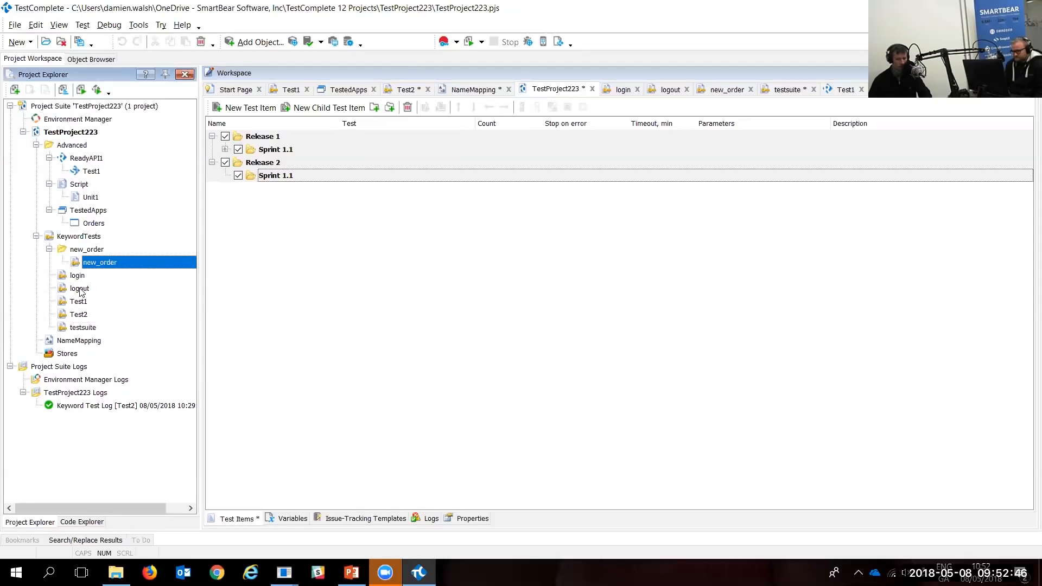
# Step: Add Test2 and logout to Release 2's Sprint 1.1, nesting Unit1 under Test2
pyautogui.moveTo(80, 315); pyautogui.dragTo(274, 182)
pyautogui.moveTo(79, 289); pyautogui.dragTo(280, 180)
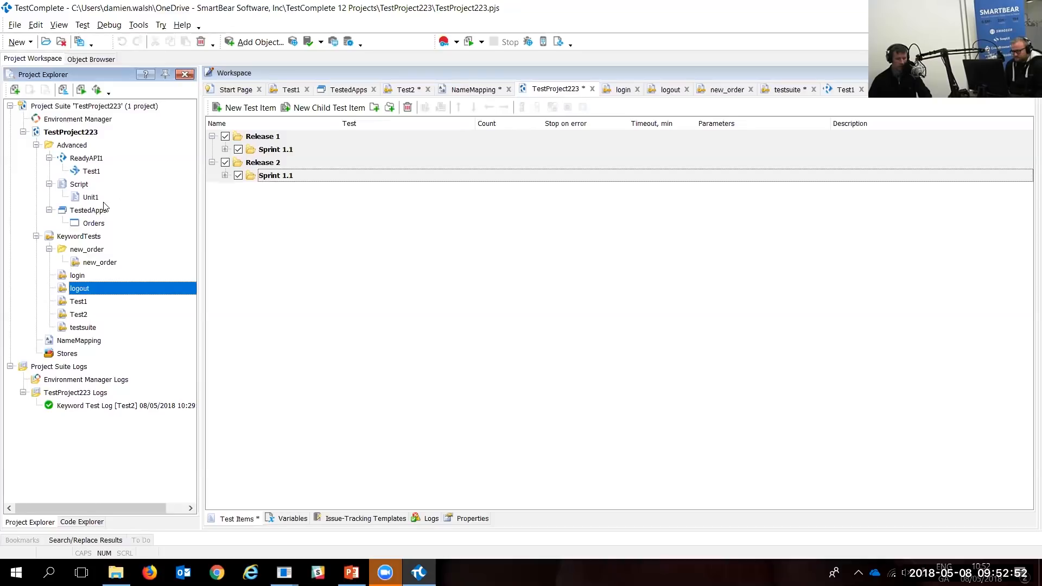
pyautogui.moveTo(84, 198); pyautogui.dragTo(222, 183)
pyautogui.click(224, 175)
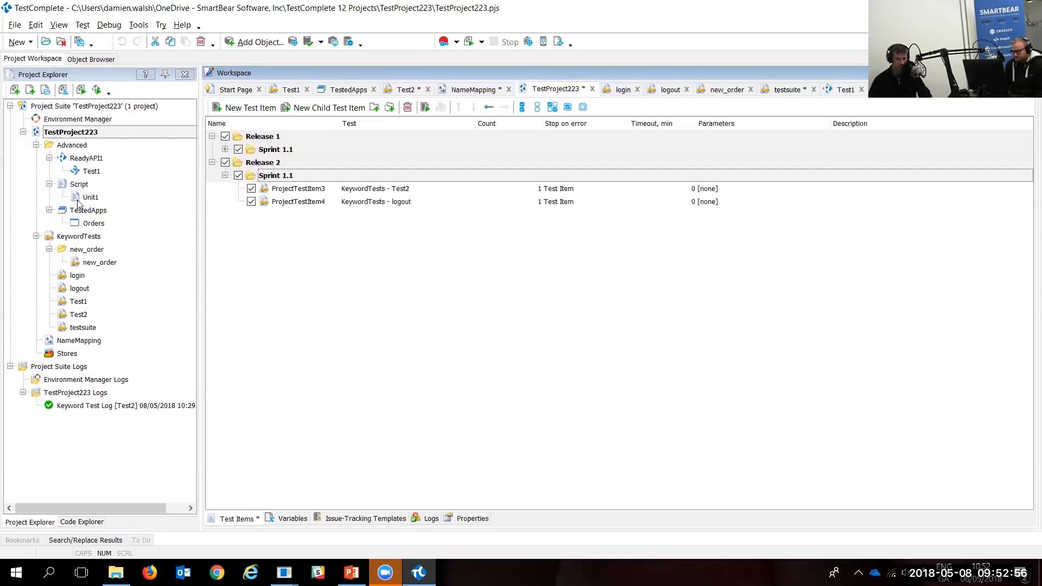
pyautogui.moveTo(82, 199); pyautogui.dragTo(239, 192)
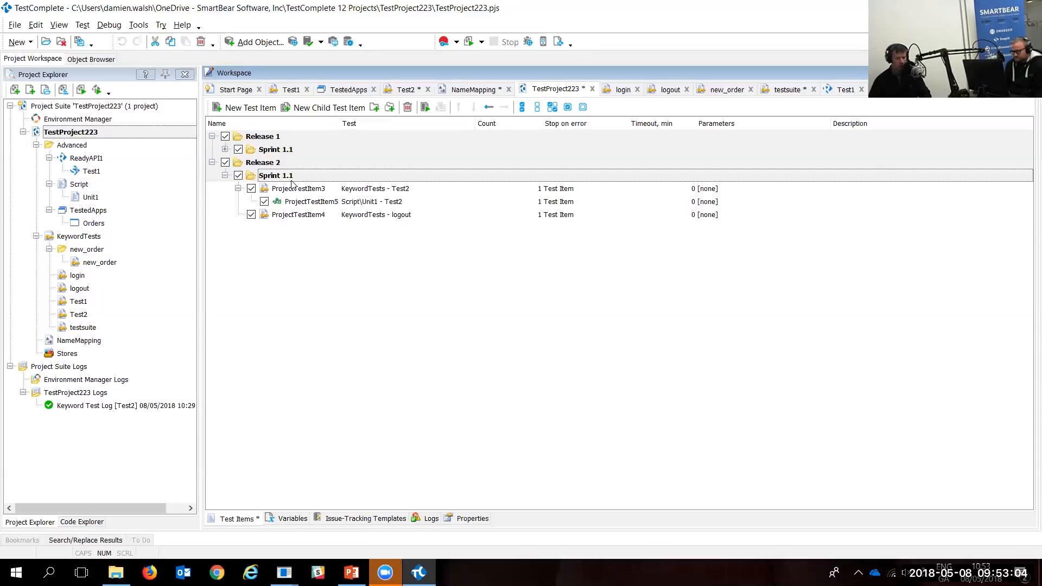
pyautogui.click(225, 150)
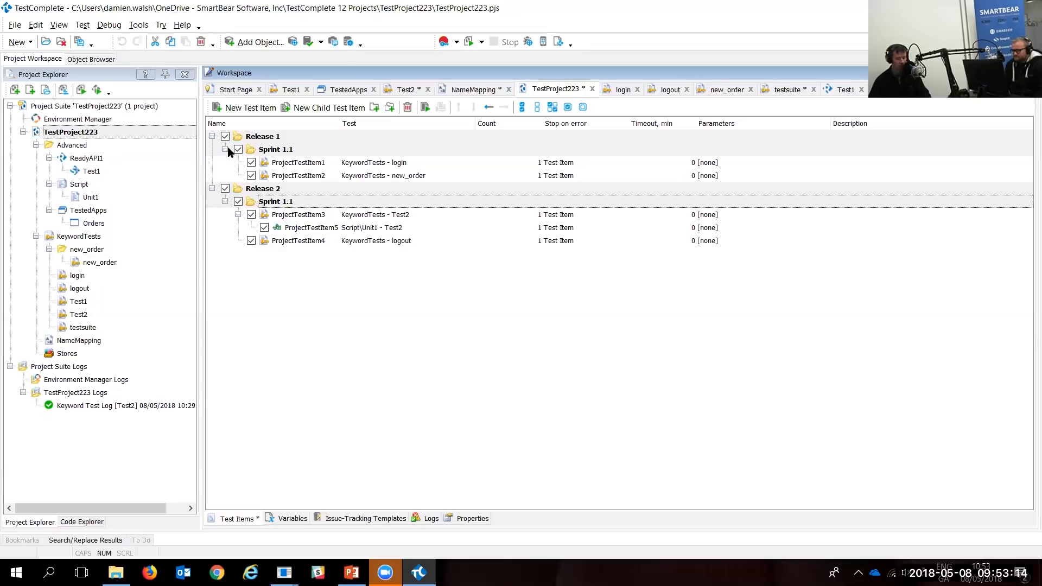
# Step: Disable Test2 and its nested Unit1 in Release 2, keeping logout and Sprint 1.1 enabled
pyautogui.click(225, 189)
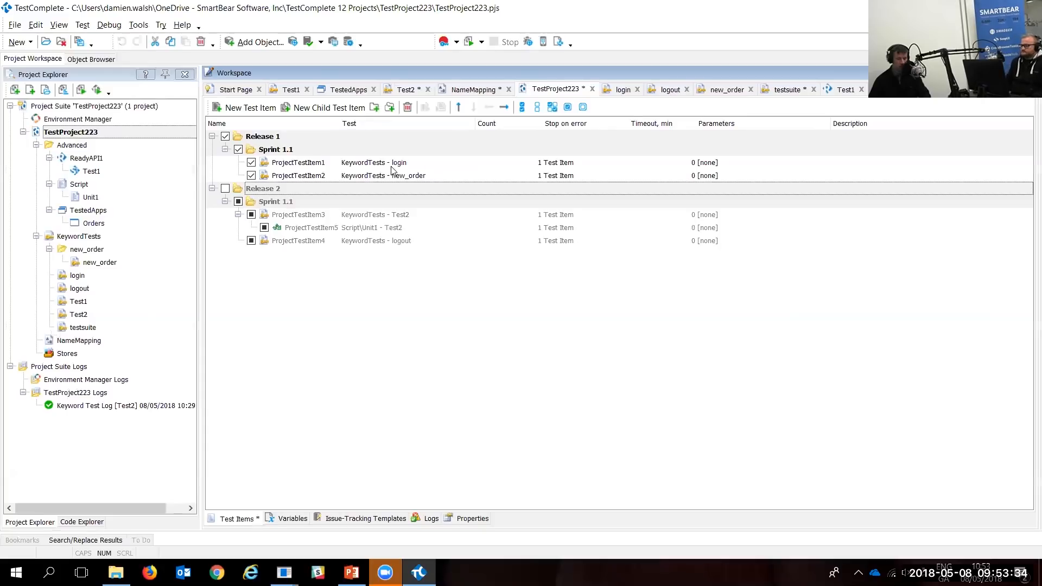
pyautogui.click(253, 244)
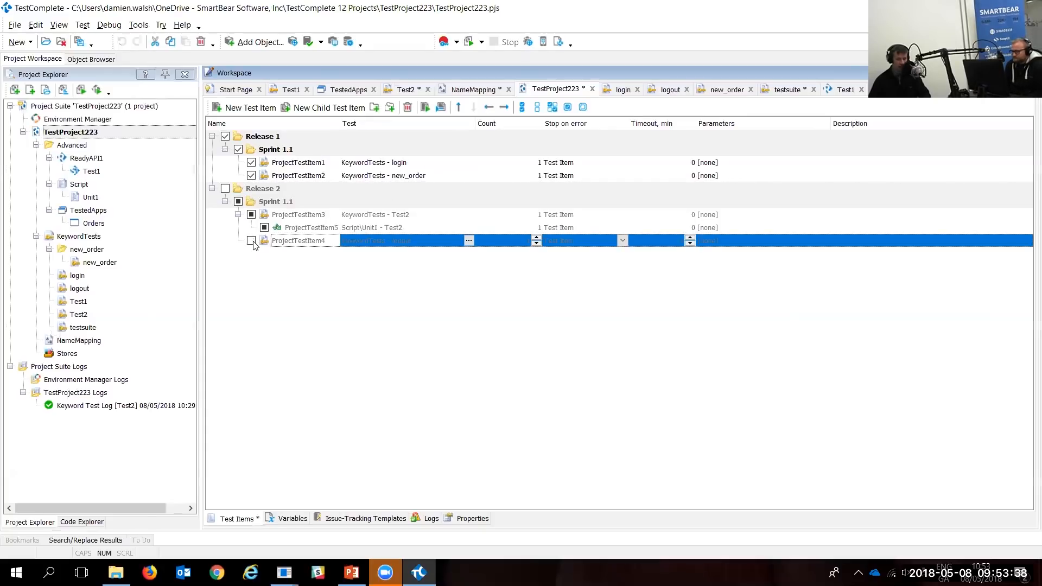
pyautogui.click(225, 189)
pyautogui.click(239, 202)
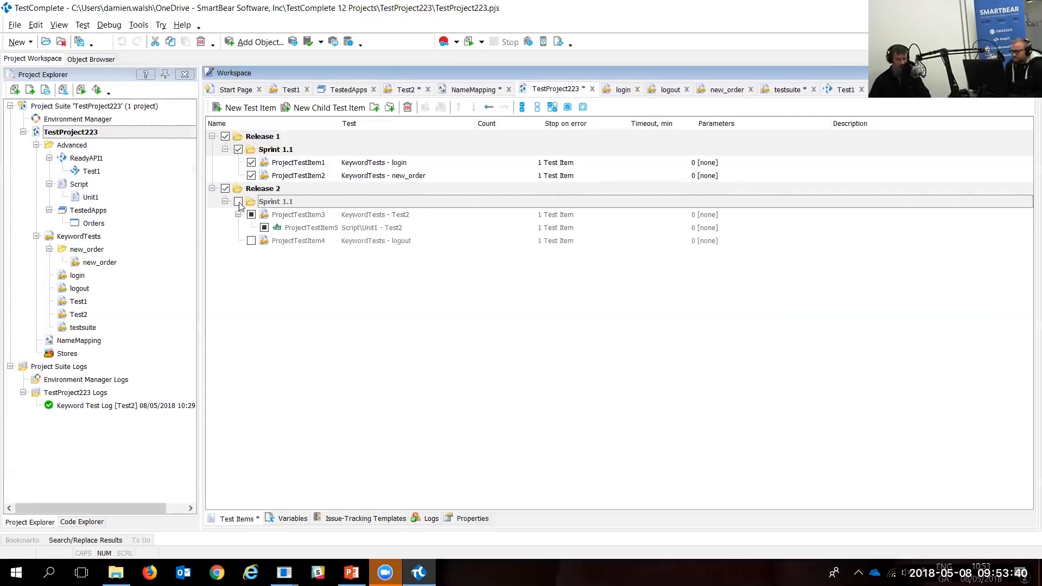
pyautogui.click(251, 242)
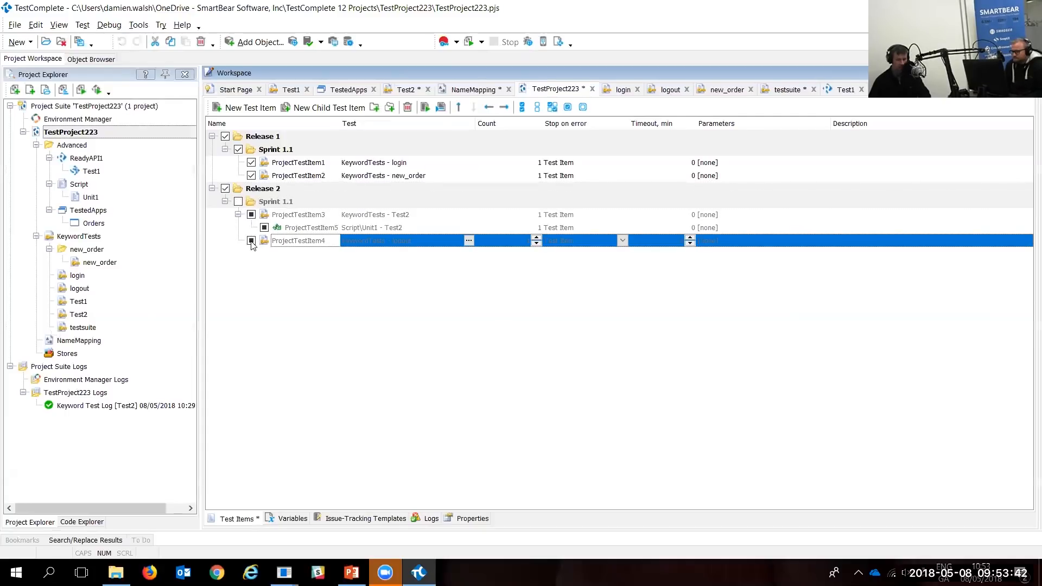
pyautogui.click(239, 202)
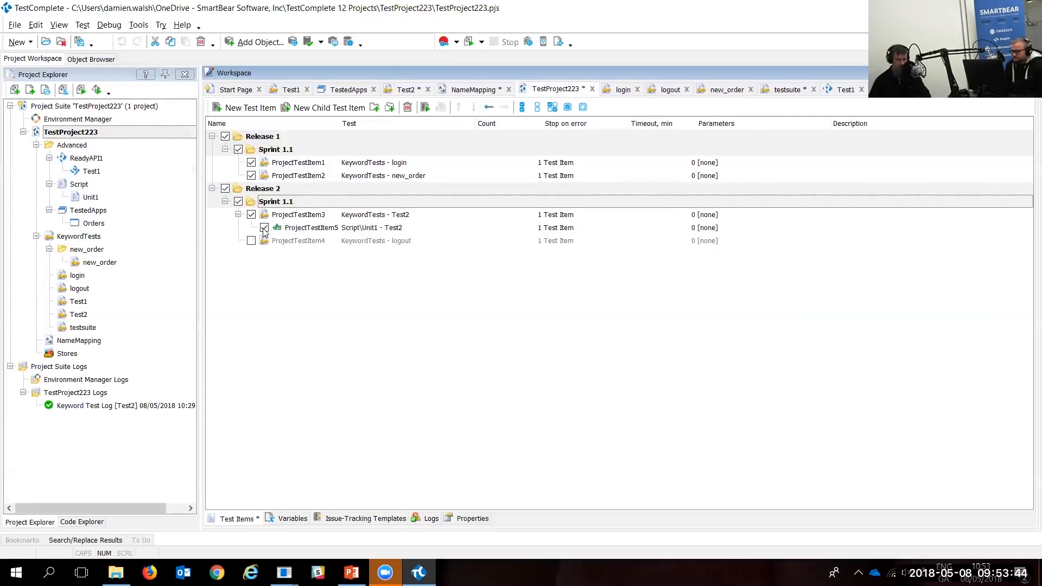
pyautogui.click(251, 214)
pyautogui.click(251, 241)
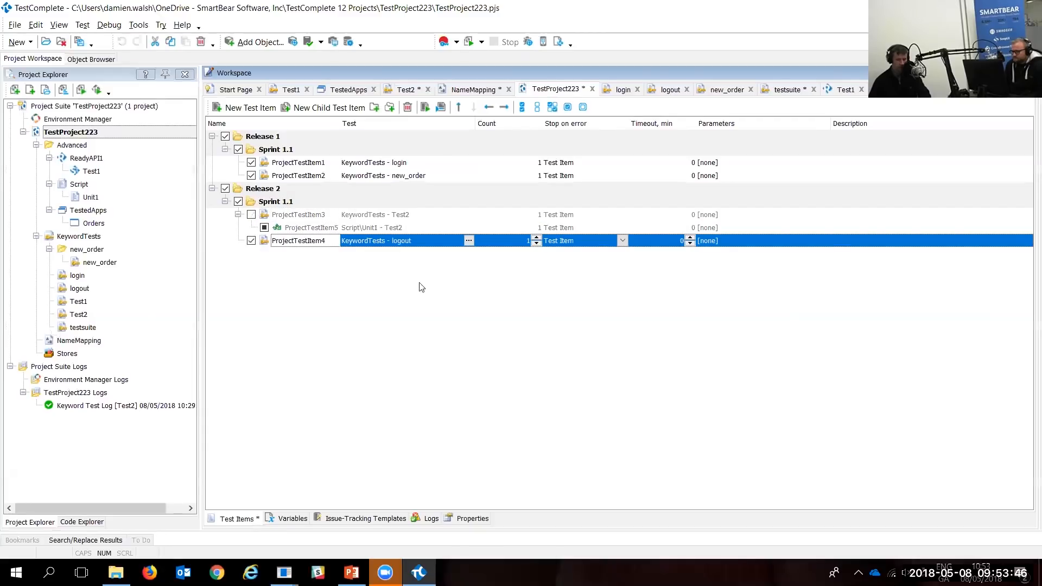